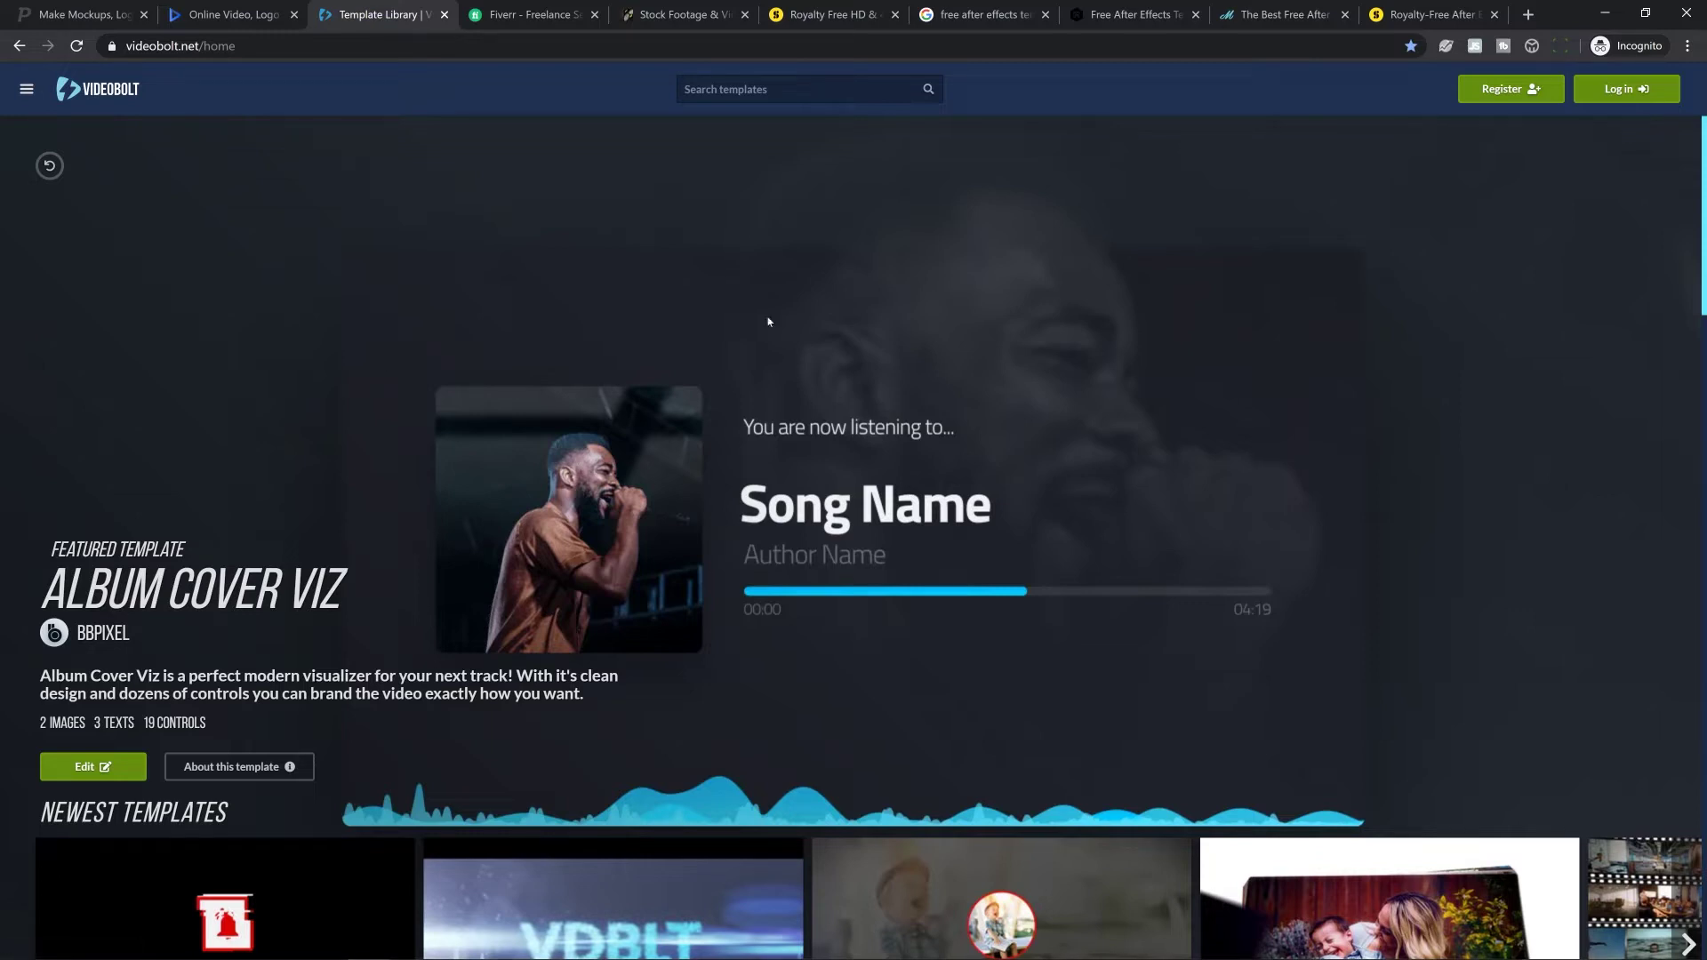
Scroll down to the INTROS row and open its full template list via 'See more'
scroll(1114, 367, "down", 5)
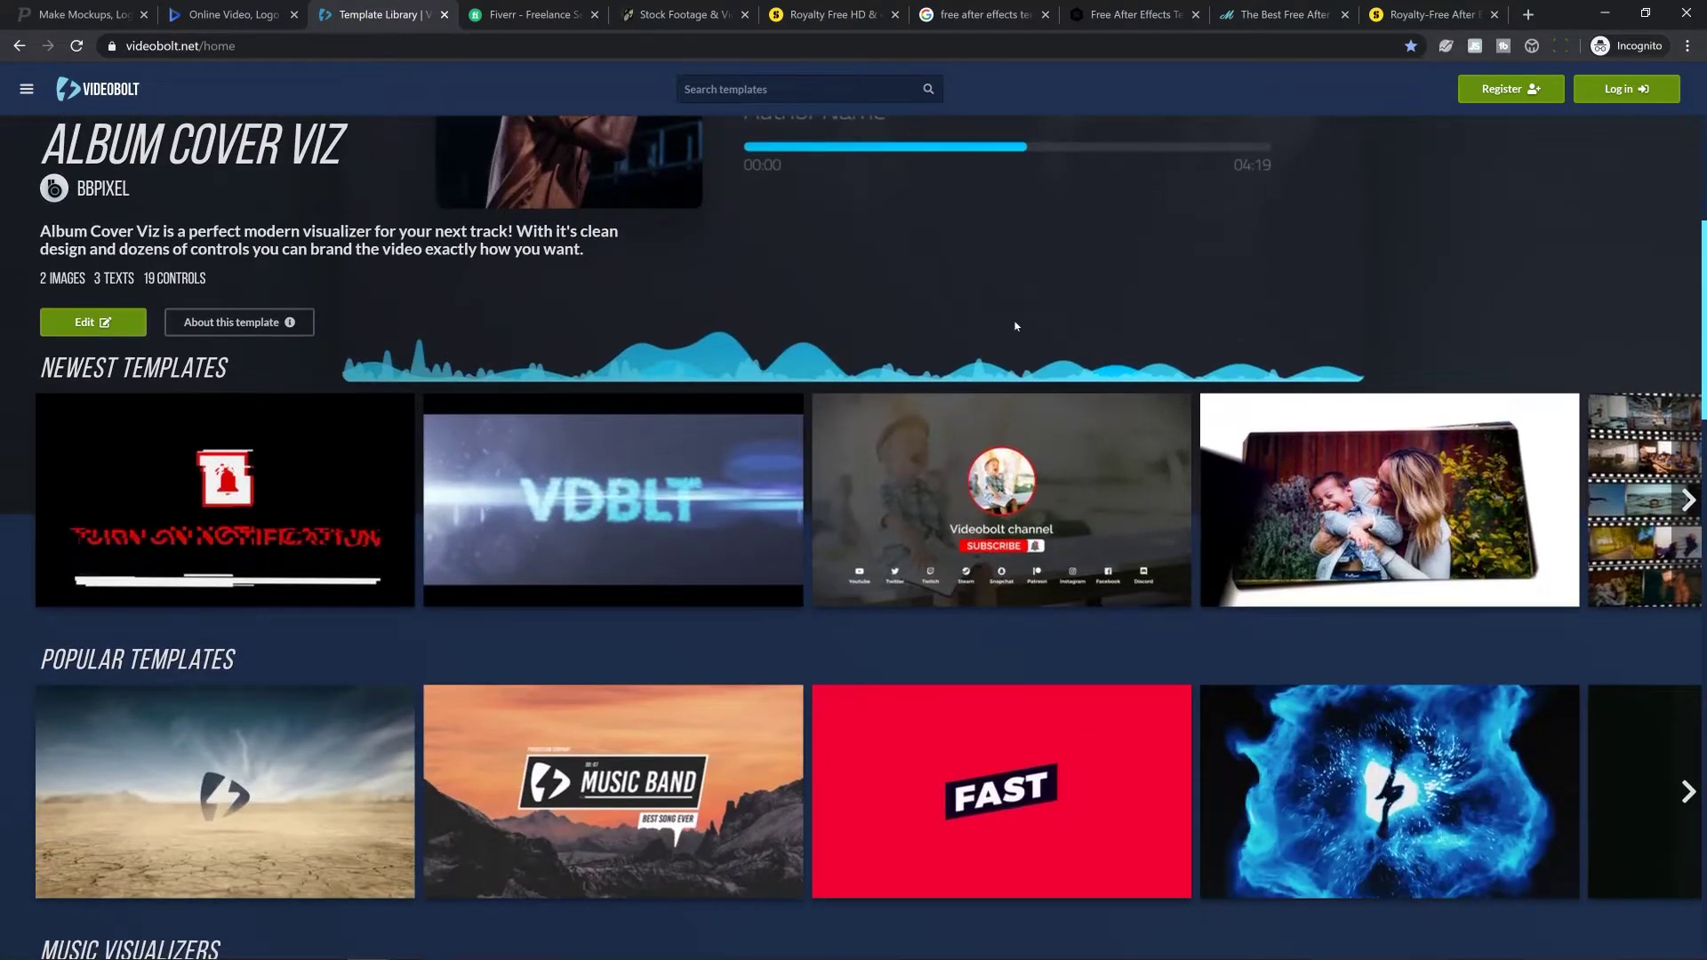
scroll(1015, 326, "down", 2)
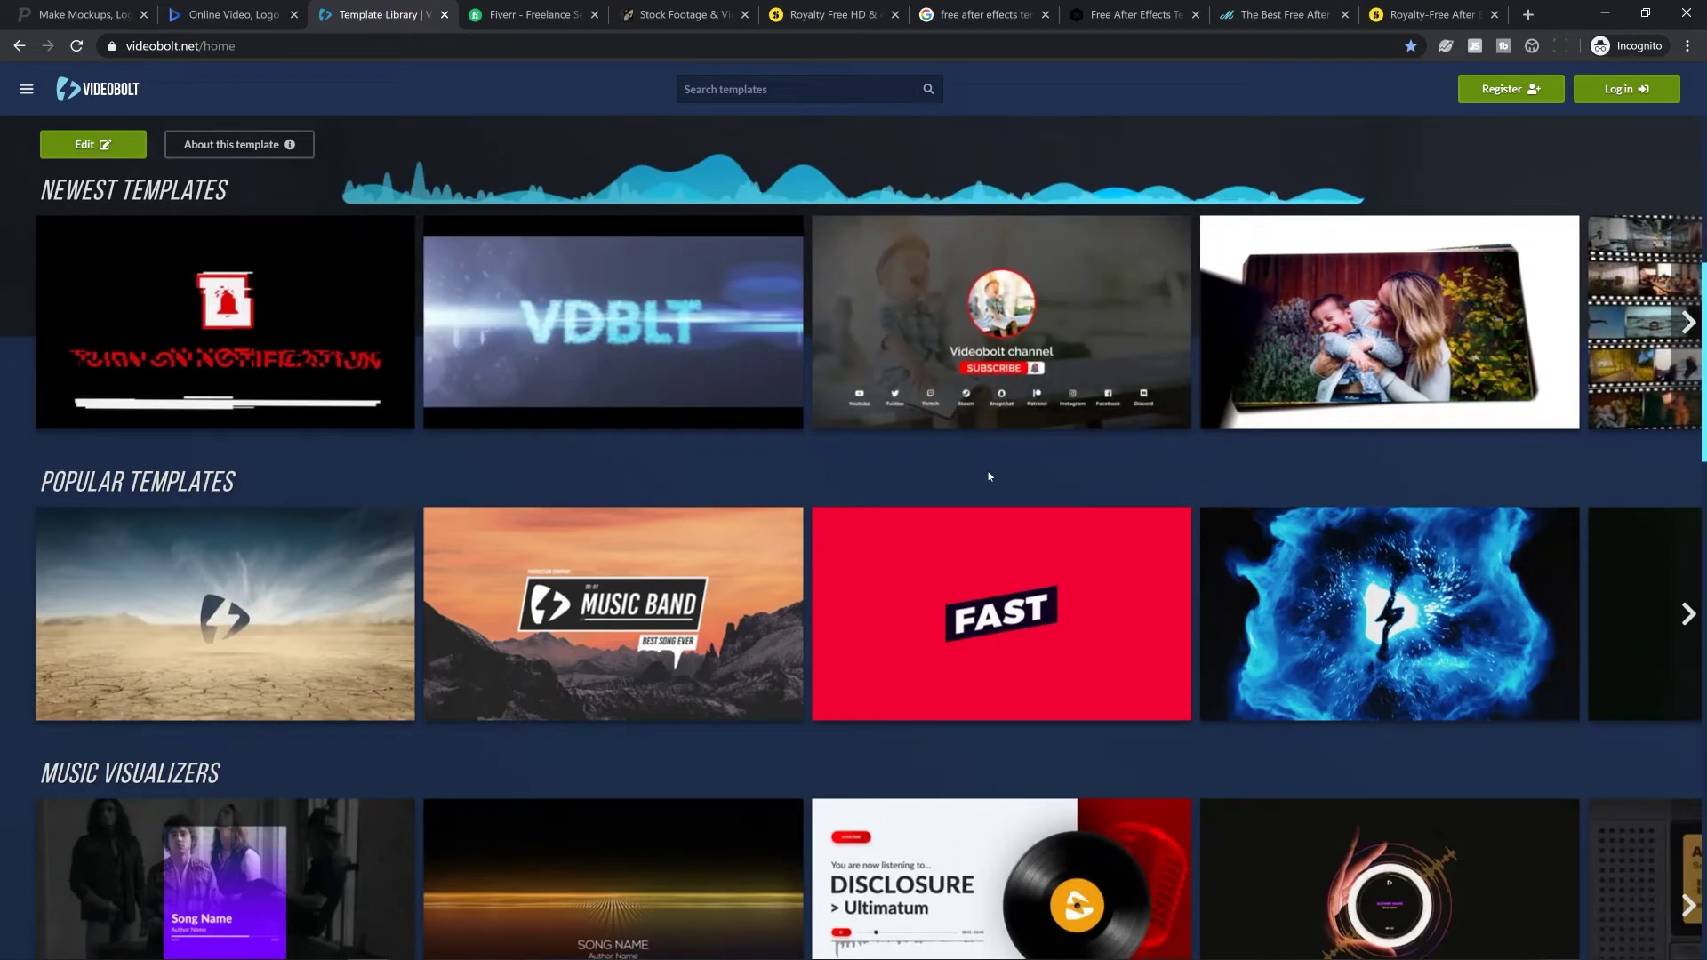
scroll(989, 477, "down", 2)
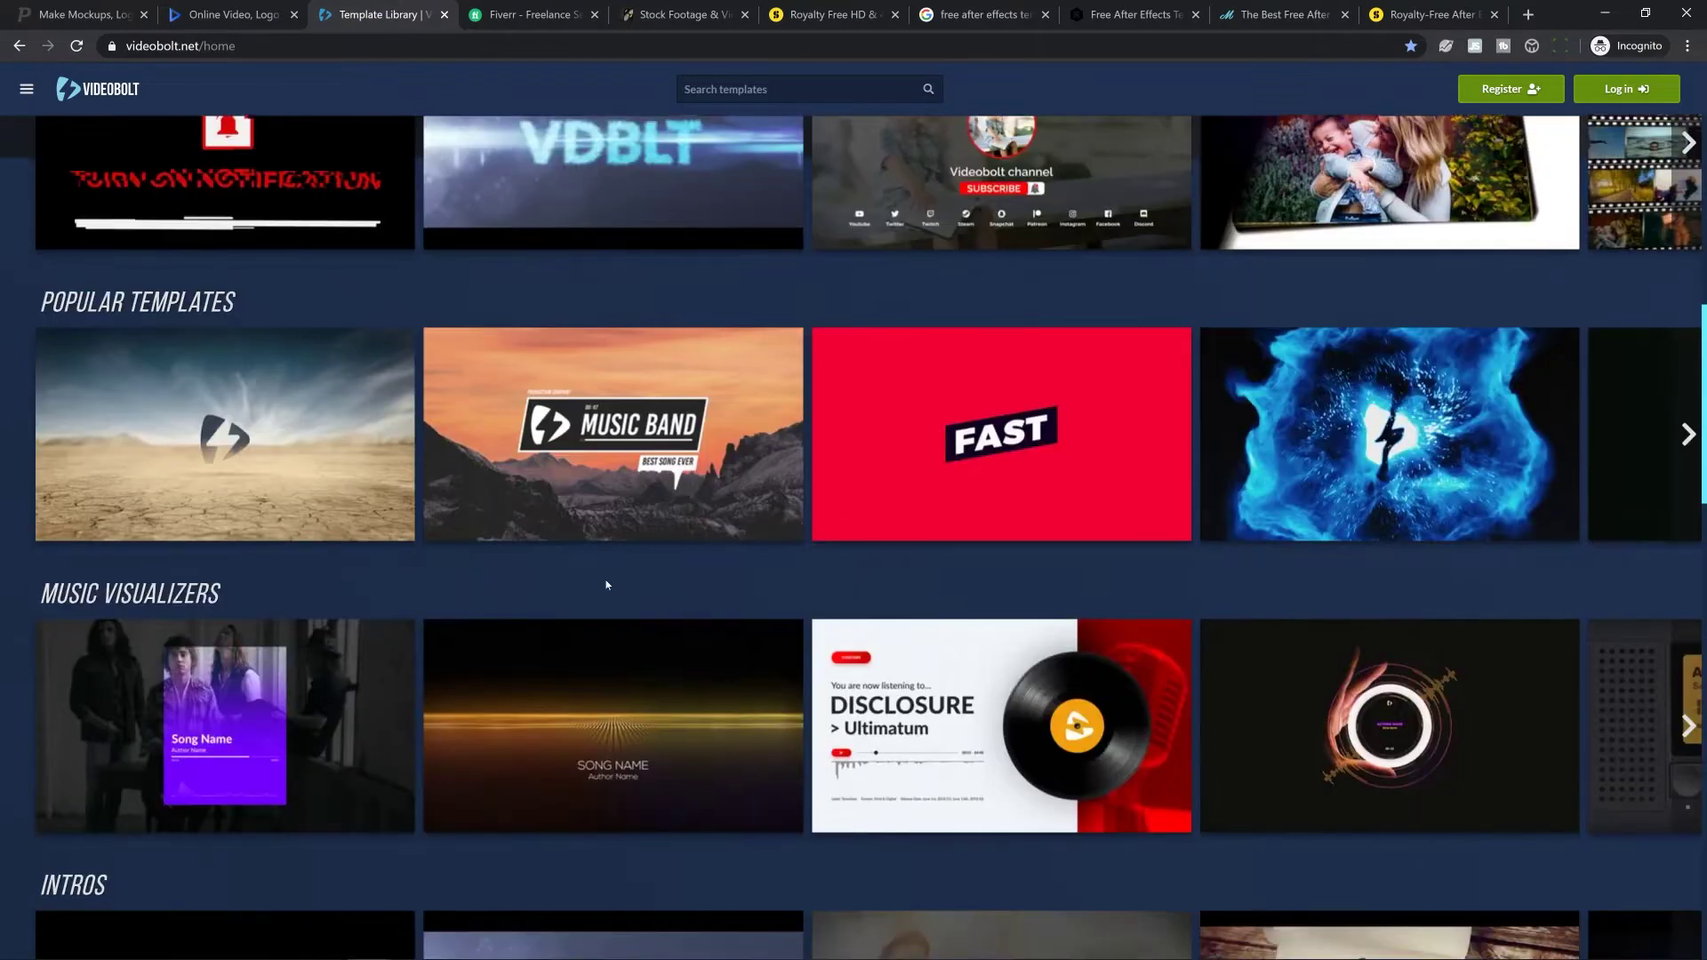
scroll(606, 584, "down", 4)
mouse_move(69, 534)
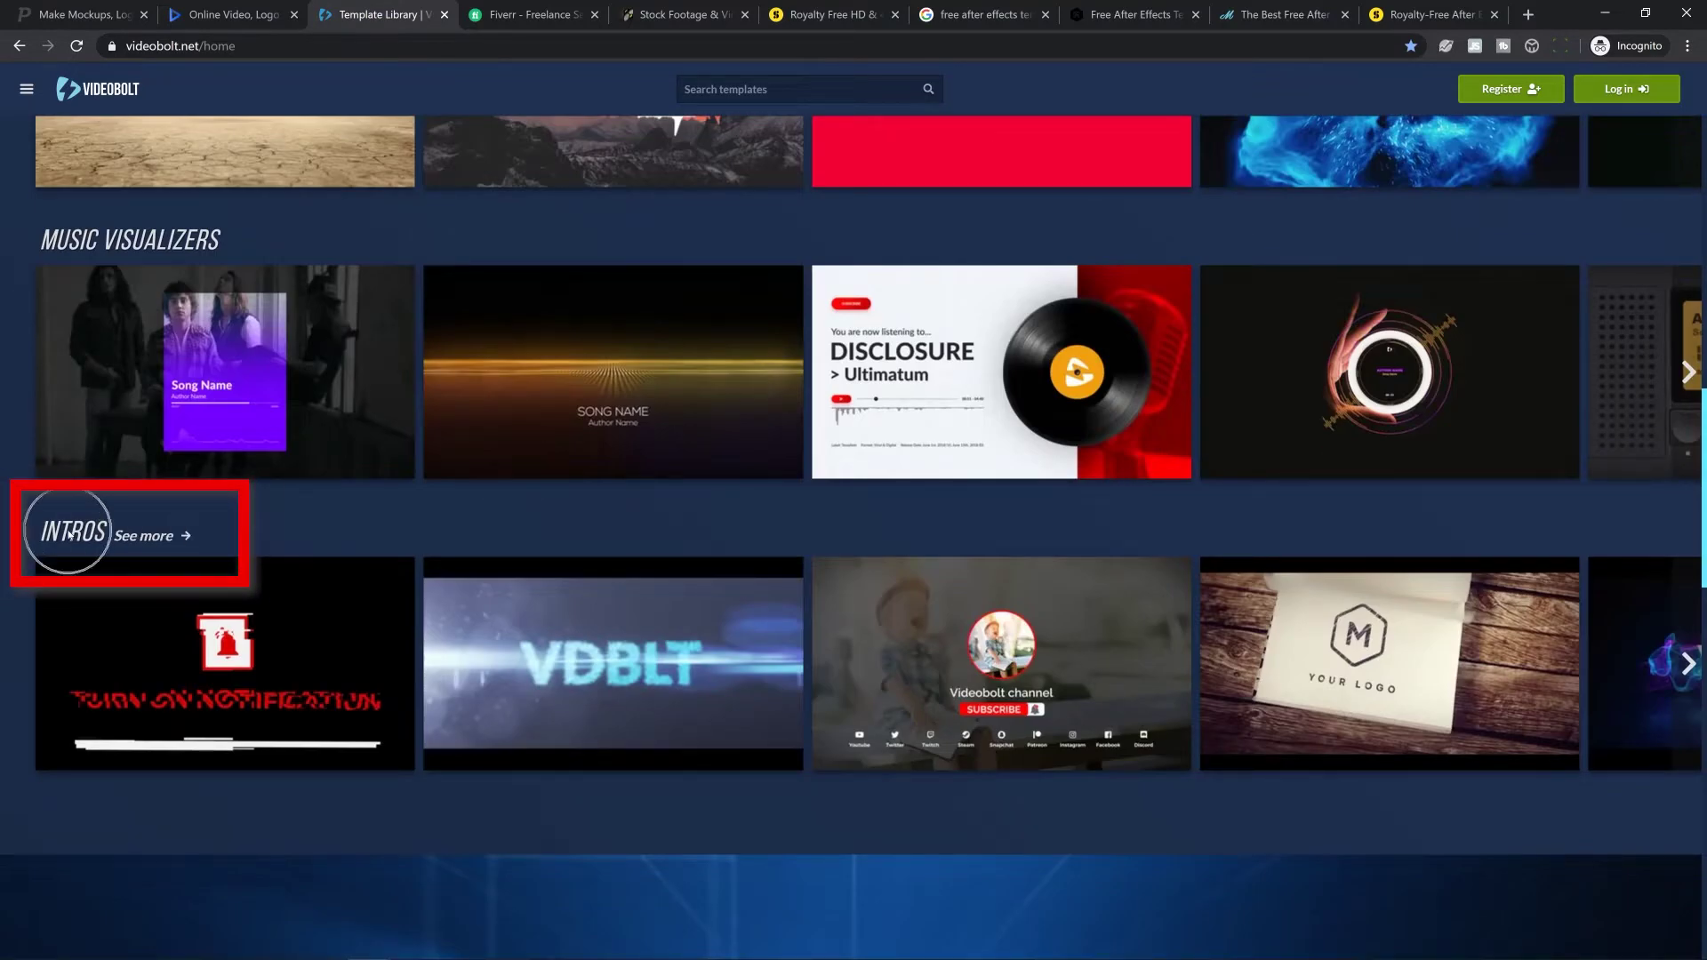
left_click(166, 541)
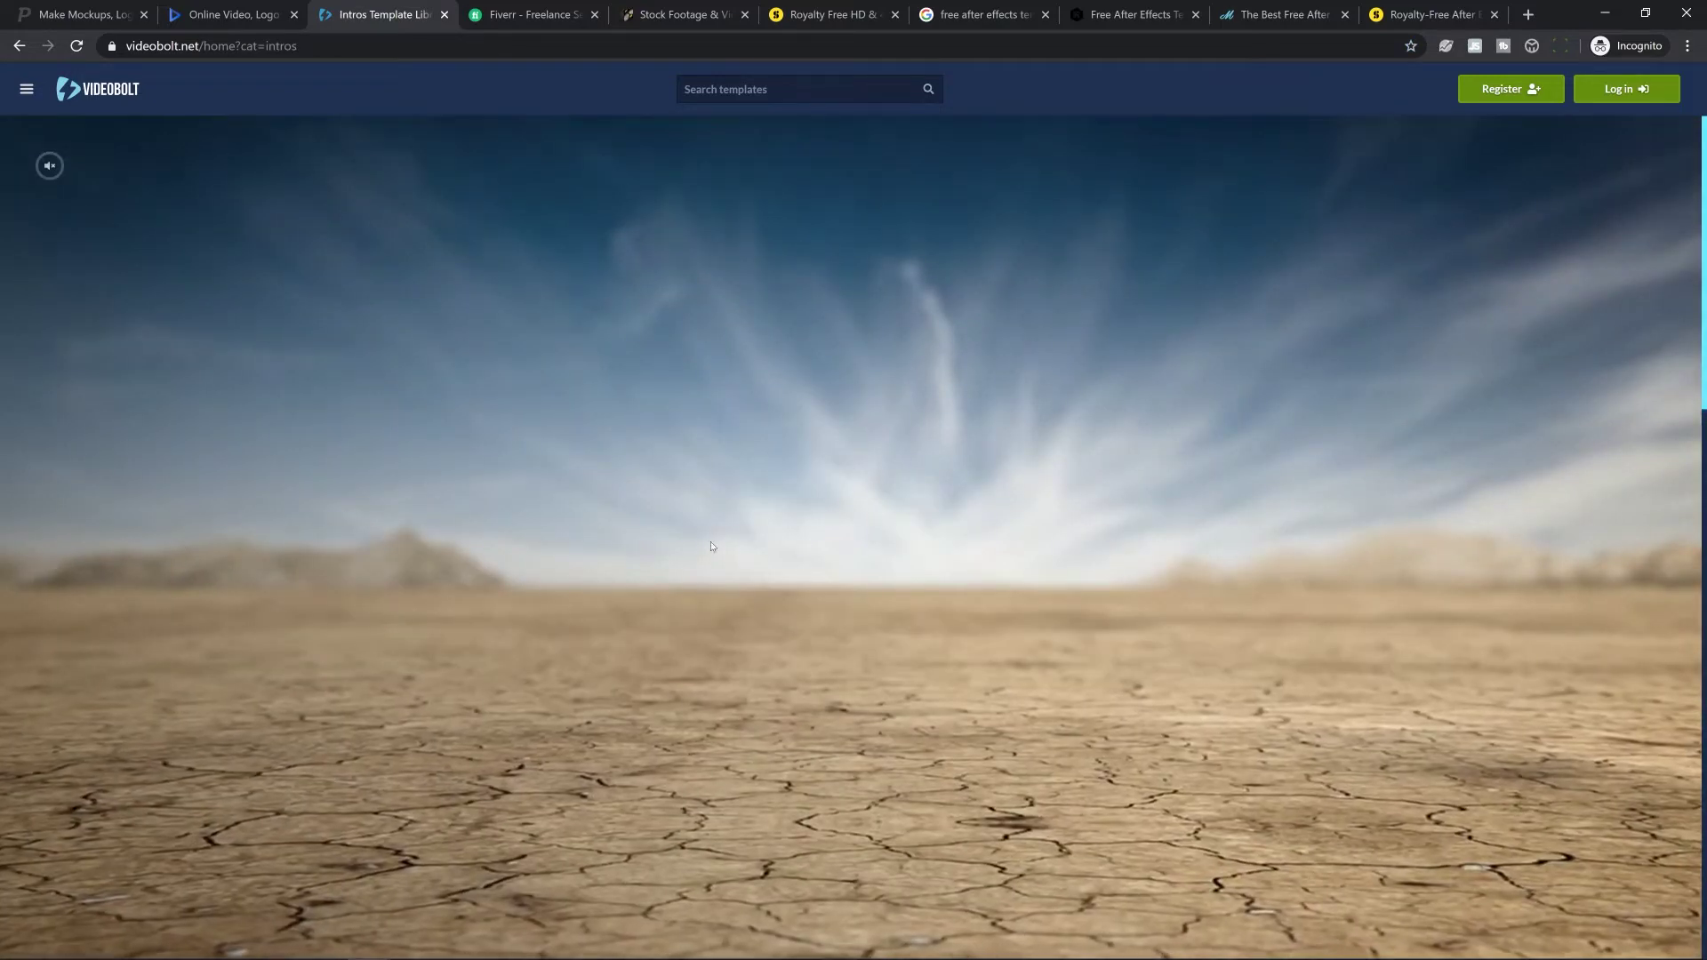
scroll(1001, 519, "down", 8)
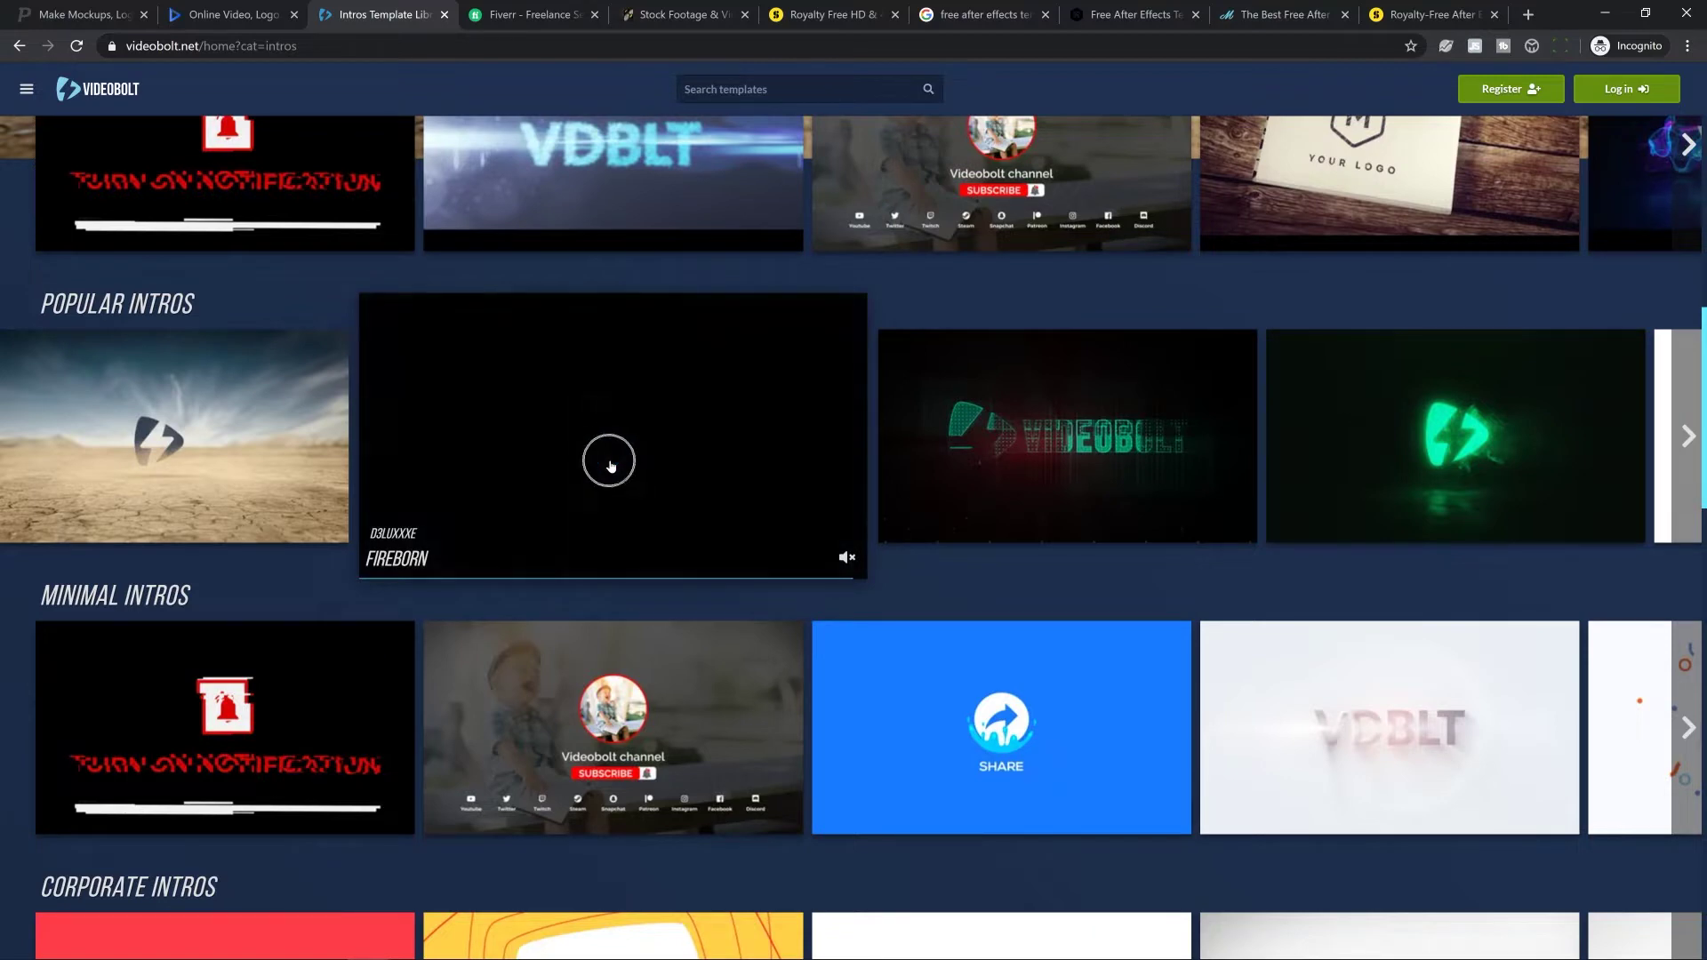
Open the Fireborn intro and page through its colour theme variations
left_click(610, 464)
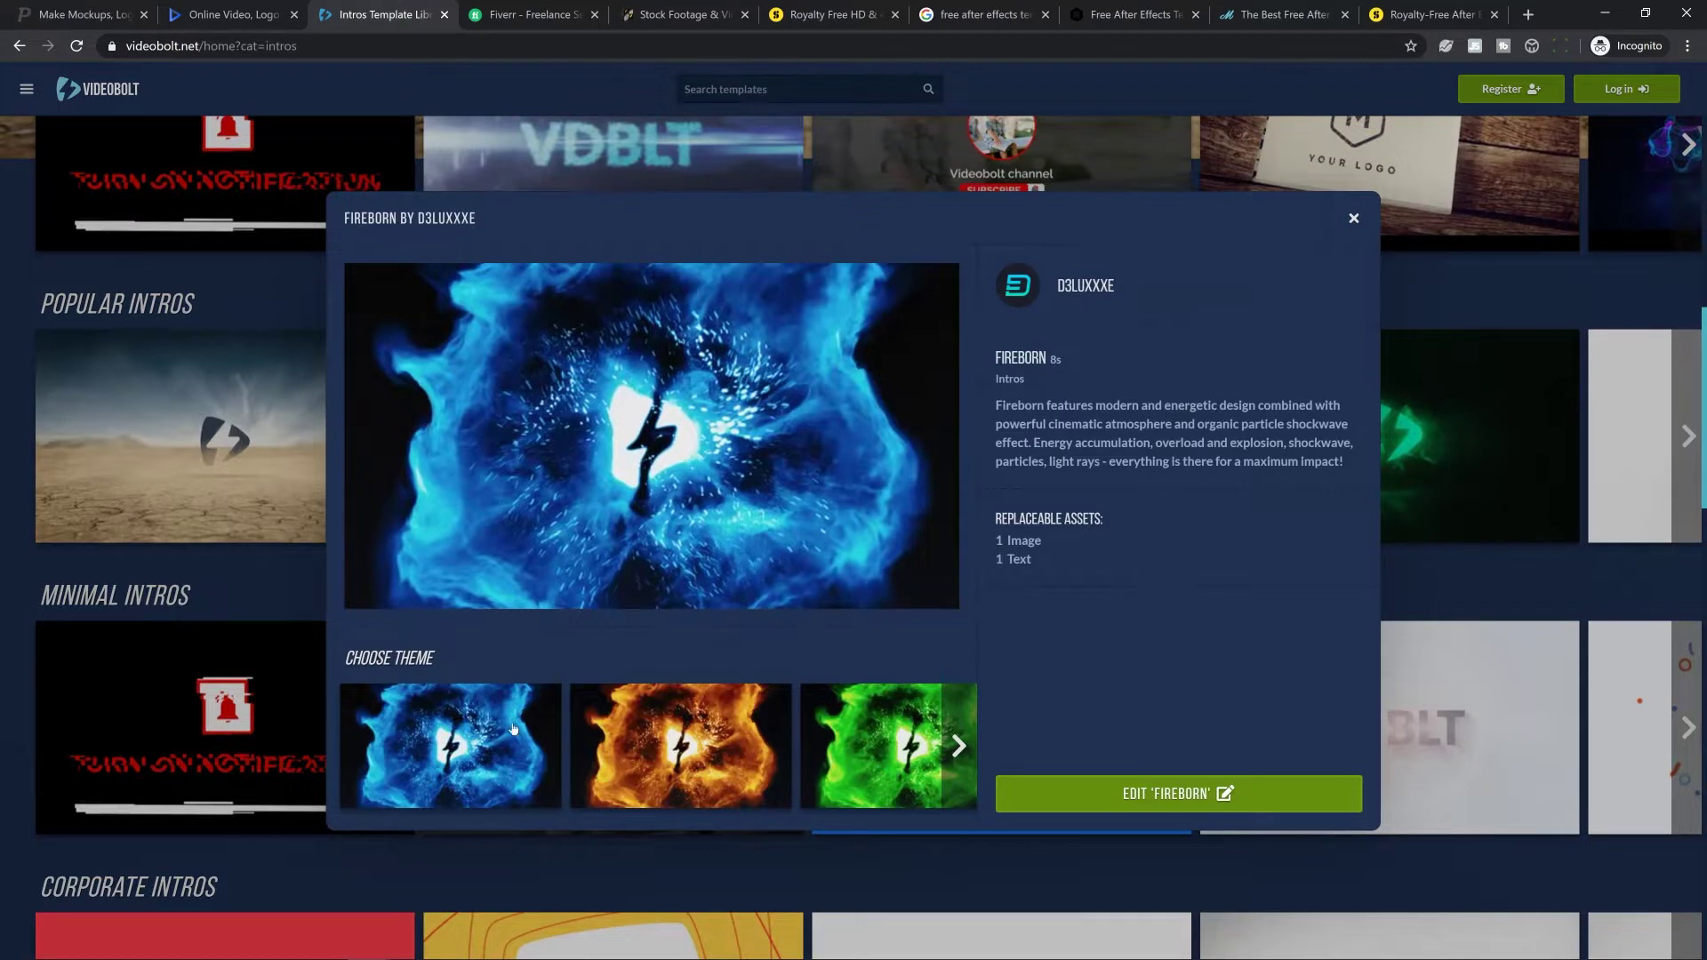
left_click(962, 763)
left_click(962, 763)
left_click(962, 763)
left_click(962, 763)
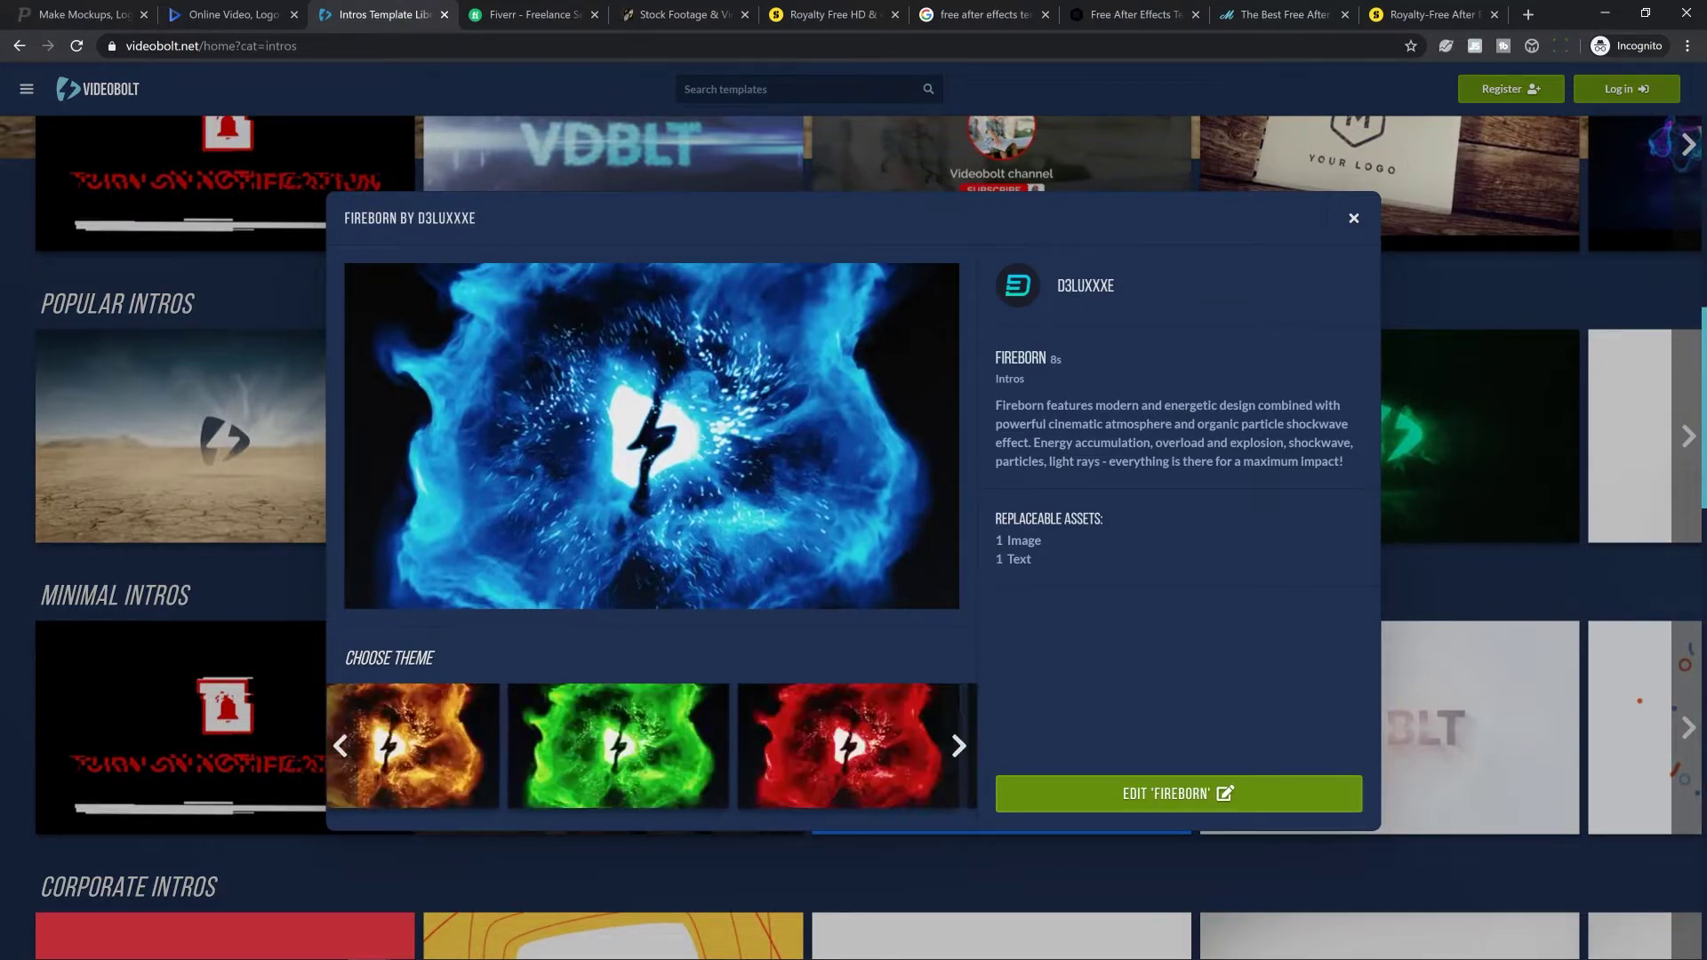
Highlight the Replaceable Assets heading and its 1 Image and 1 Text counts
left_click_drag(994, 518, 1103, 519)
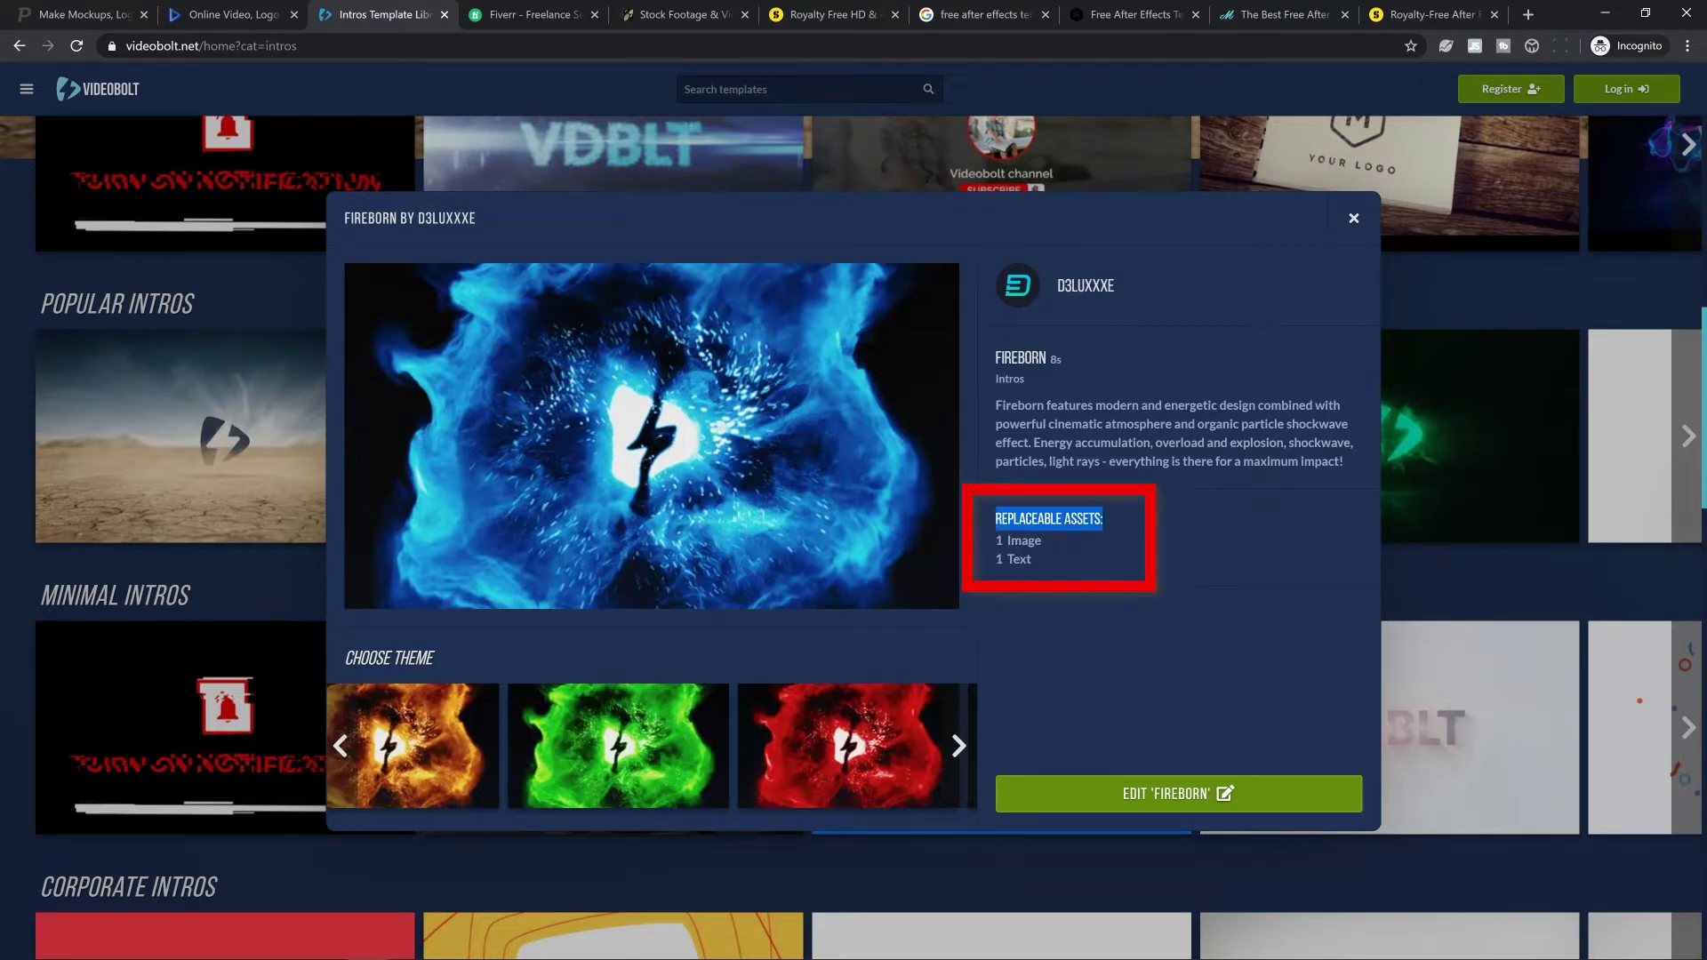
left_click(1068, 548)
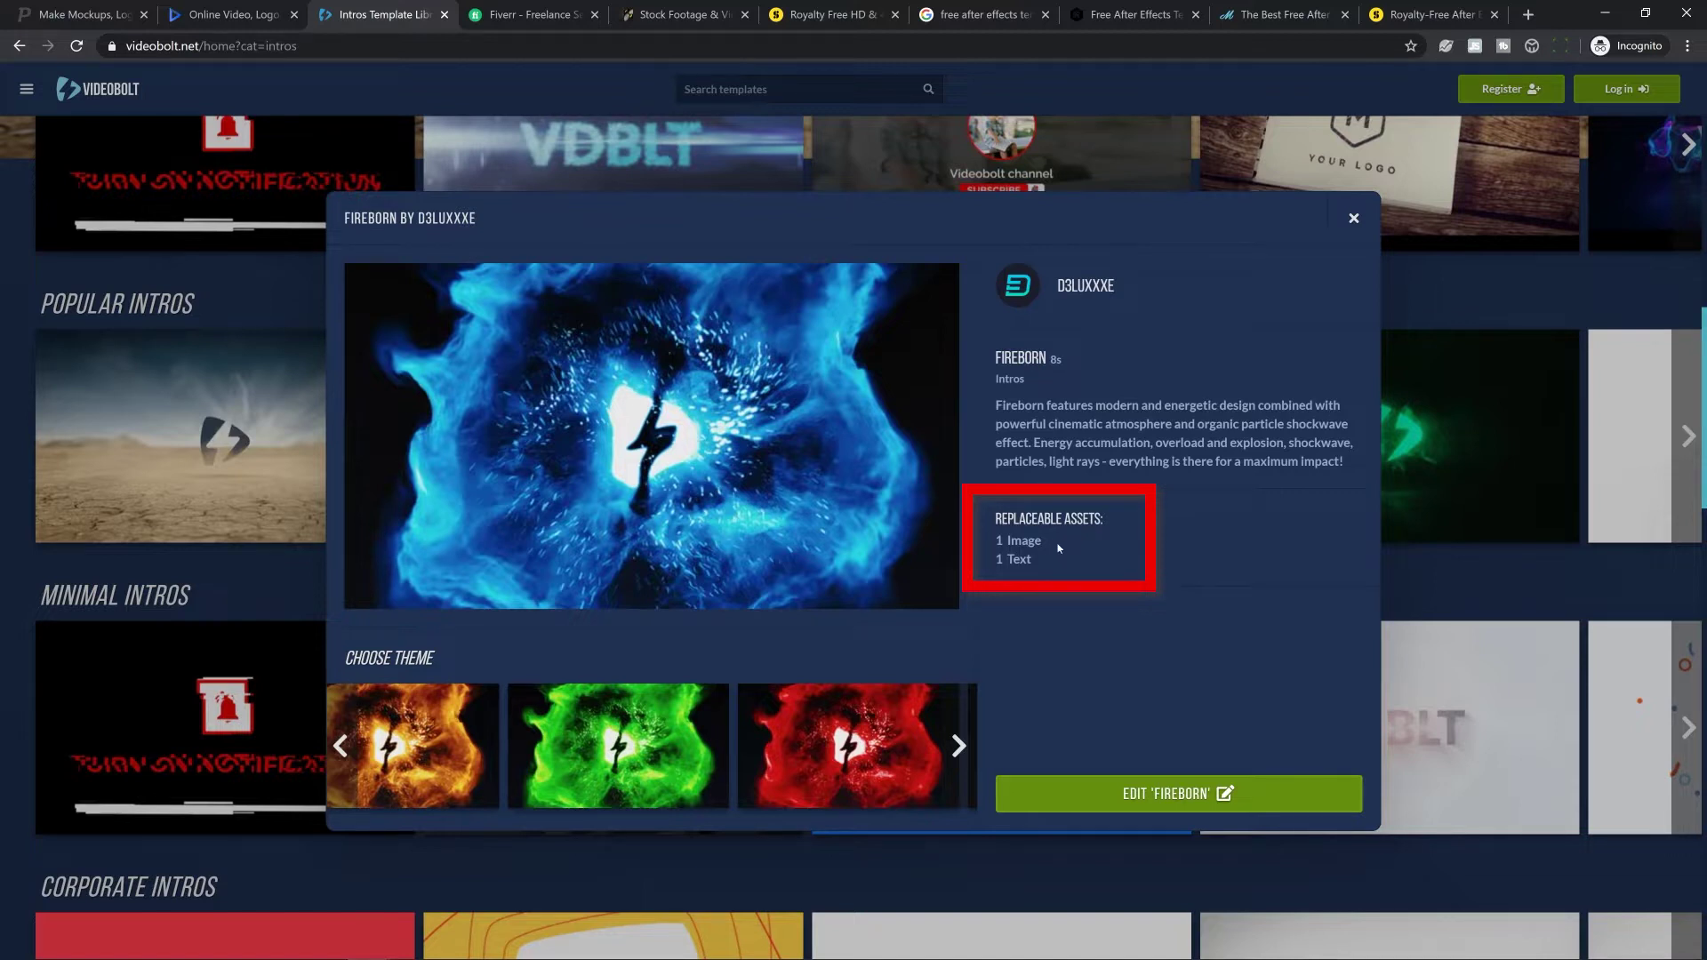
left_click_drag(1045, 548, 995, 544)
left_click(1057, 572)
left_click_drag(1053, 569, 992, 567)
left_click(1090, 650)
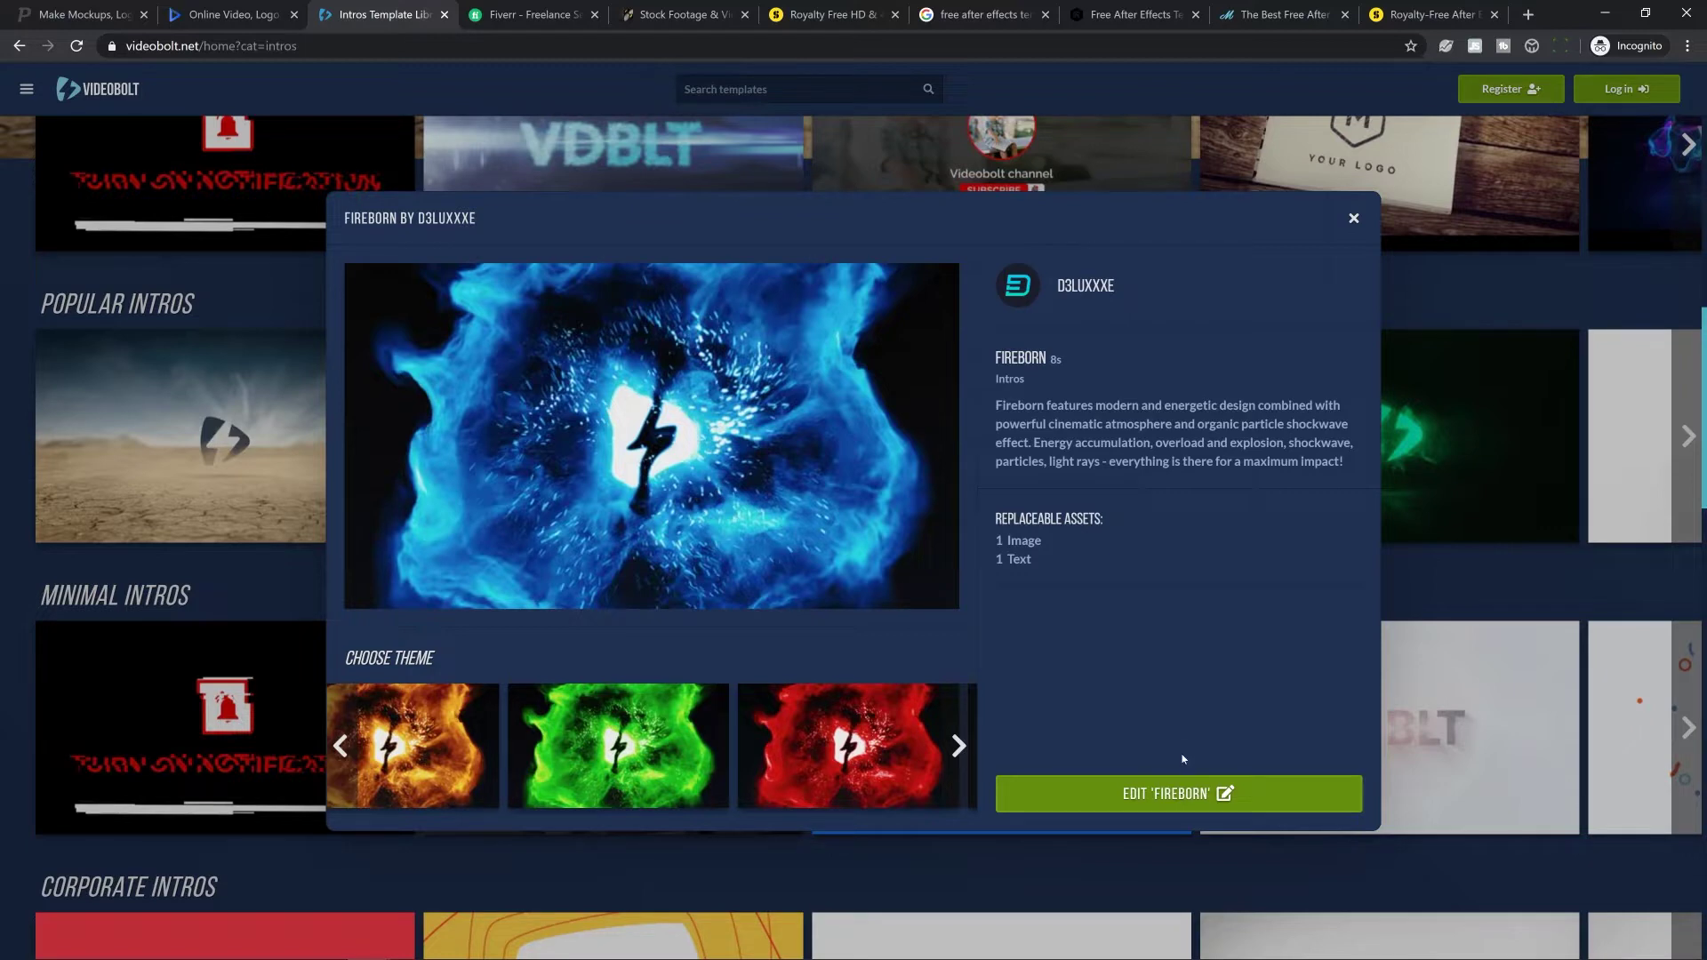
left_click(1164, 803)
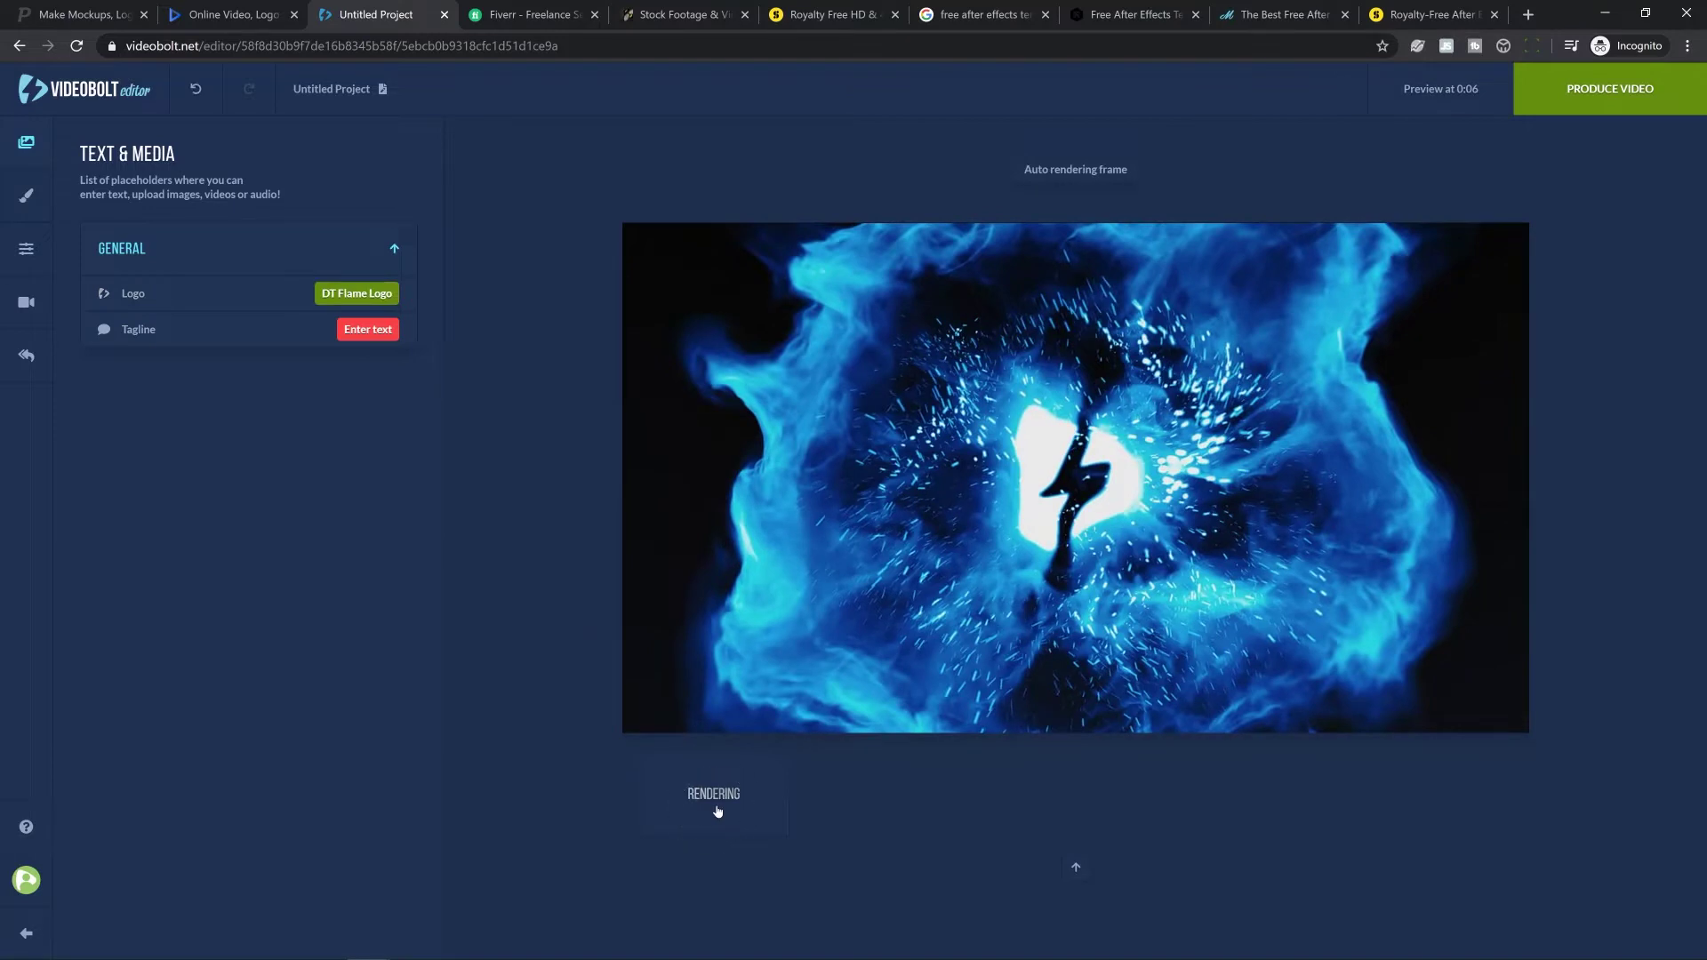
Render a preview with the DT Flame Logo and save DigitalTrailblazer.com as the tagline
left_click(717, 807)
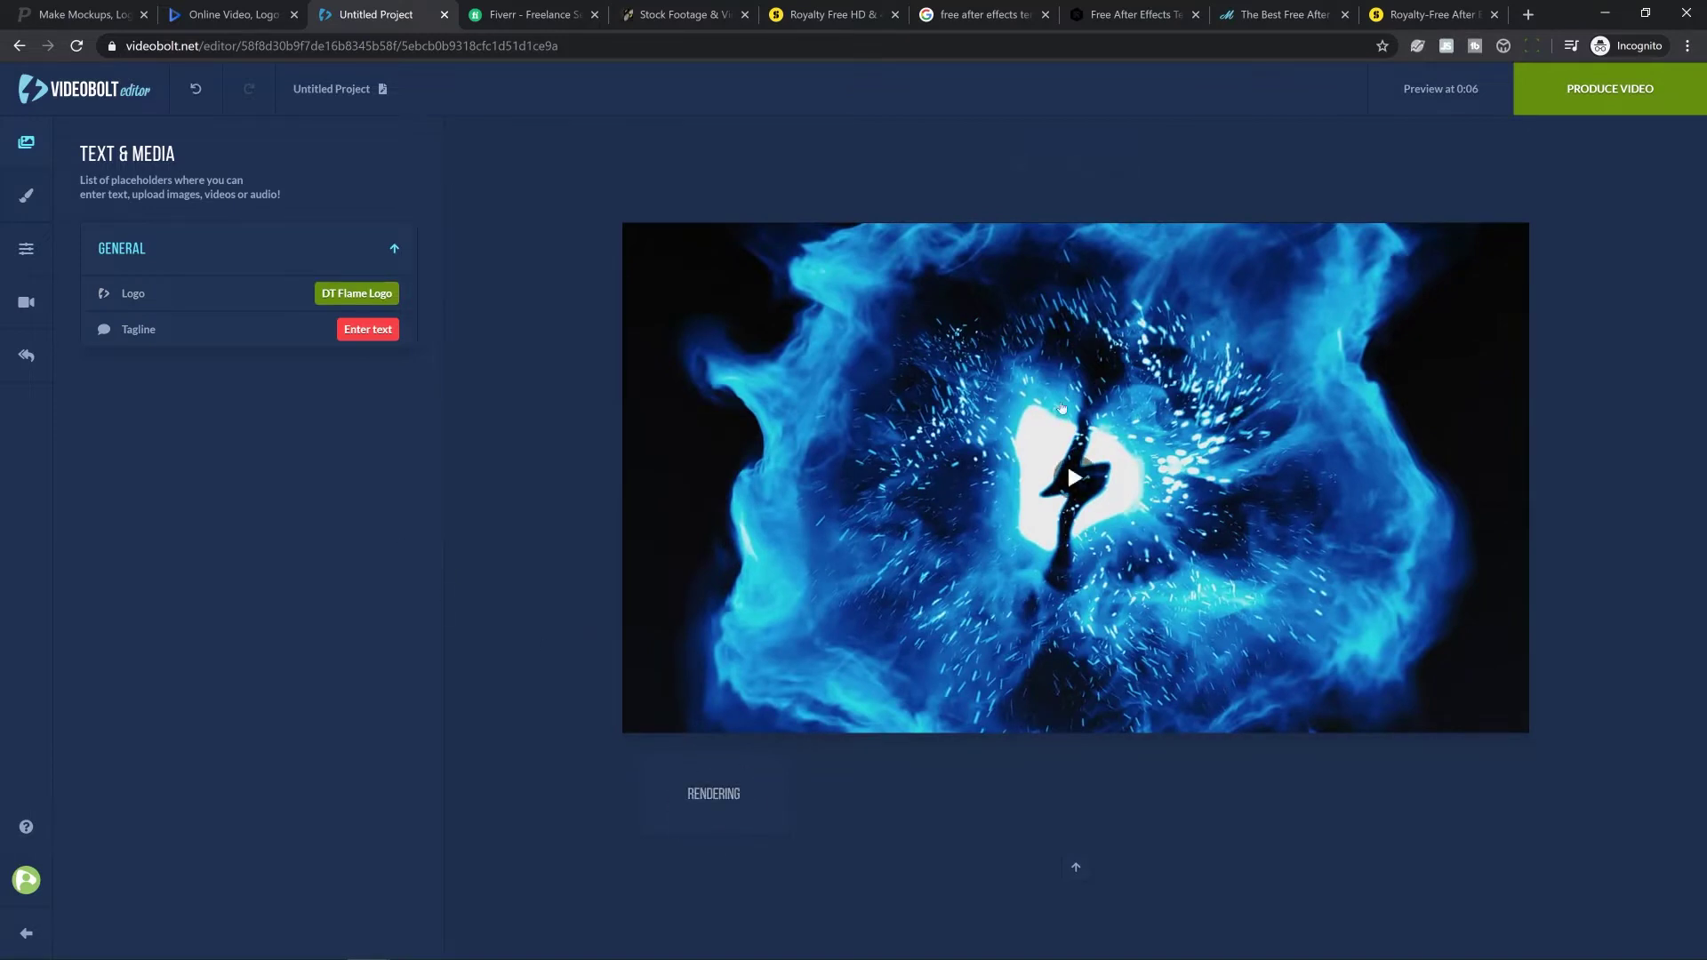
left_click(136, 333)
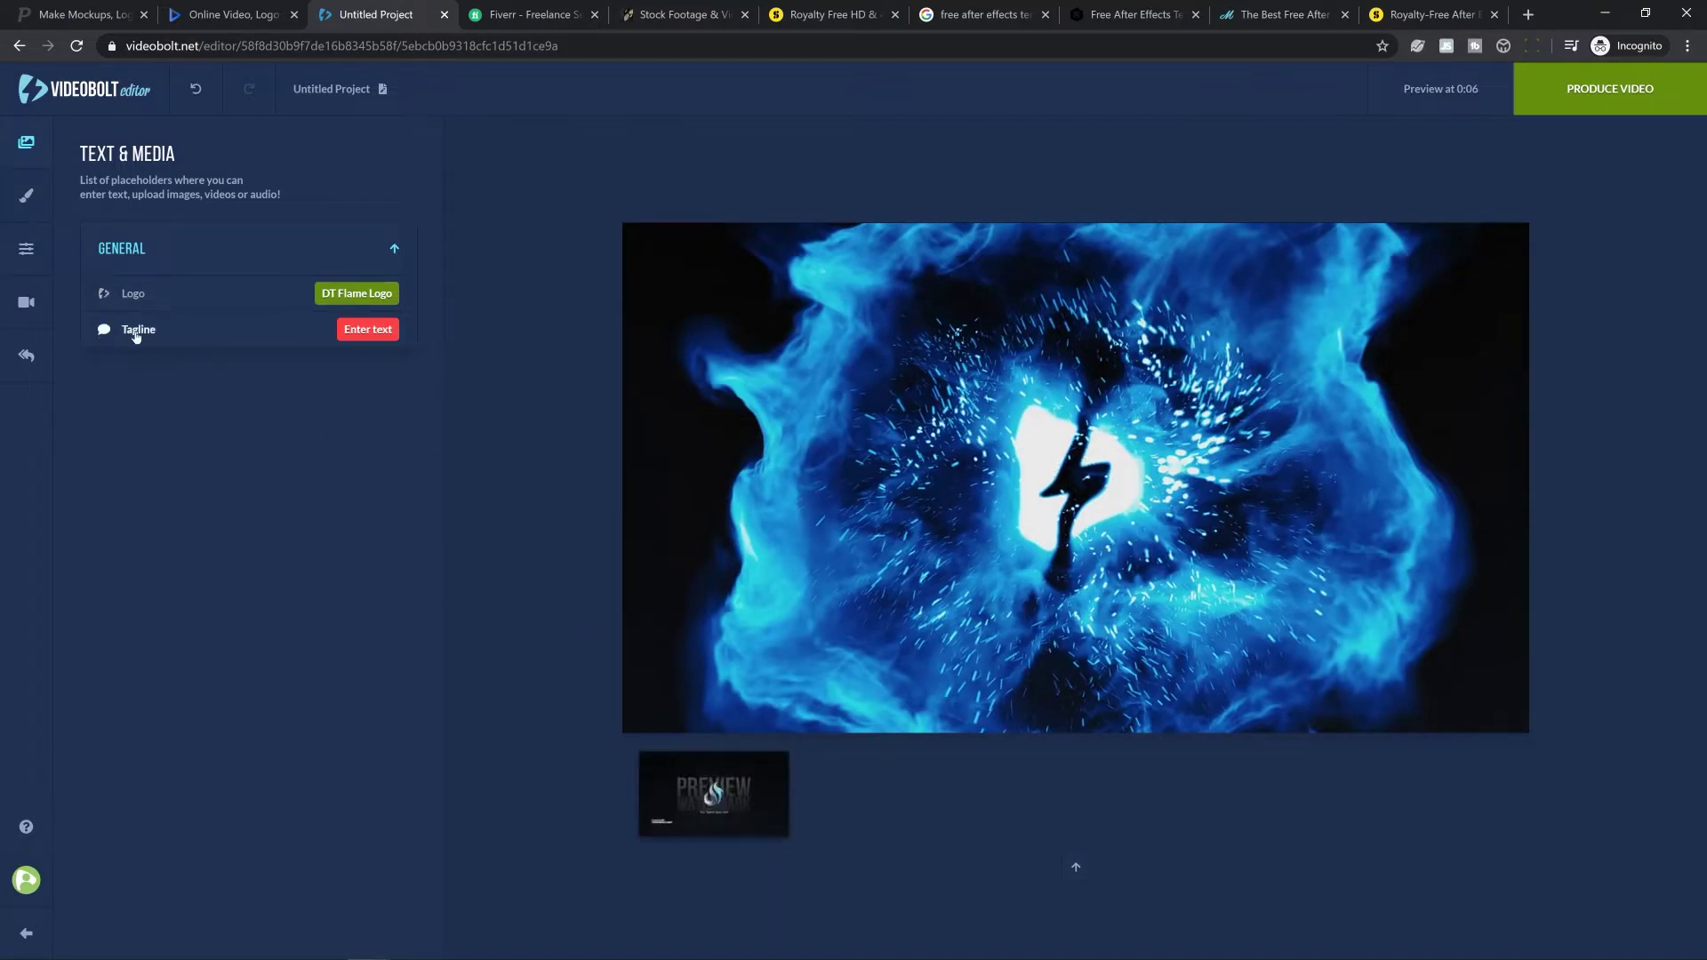
left_click(363, 330)
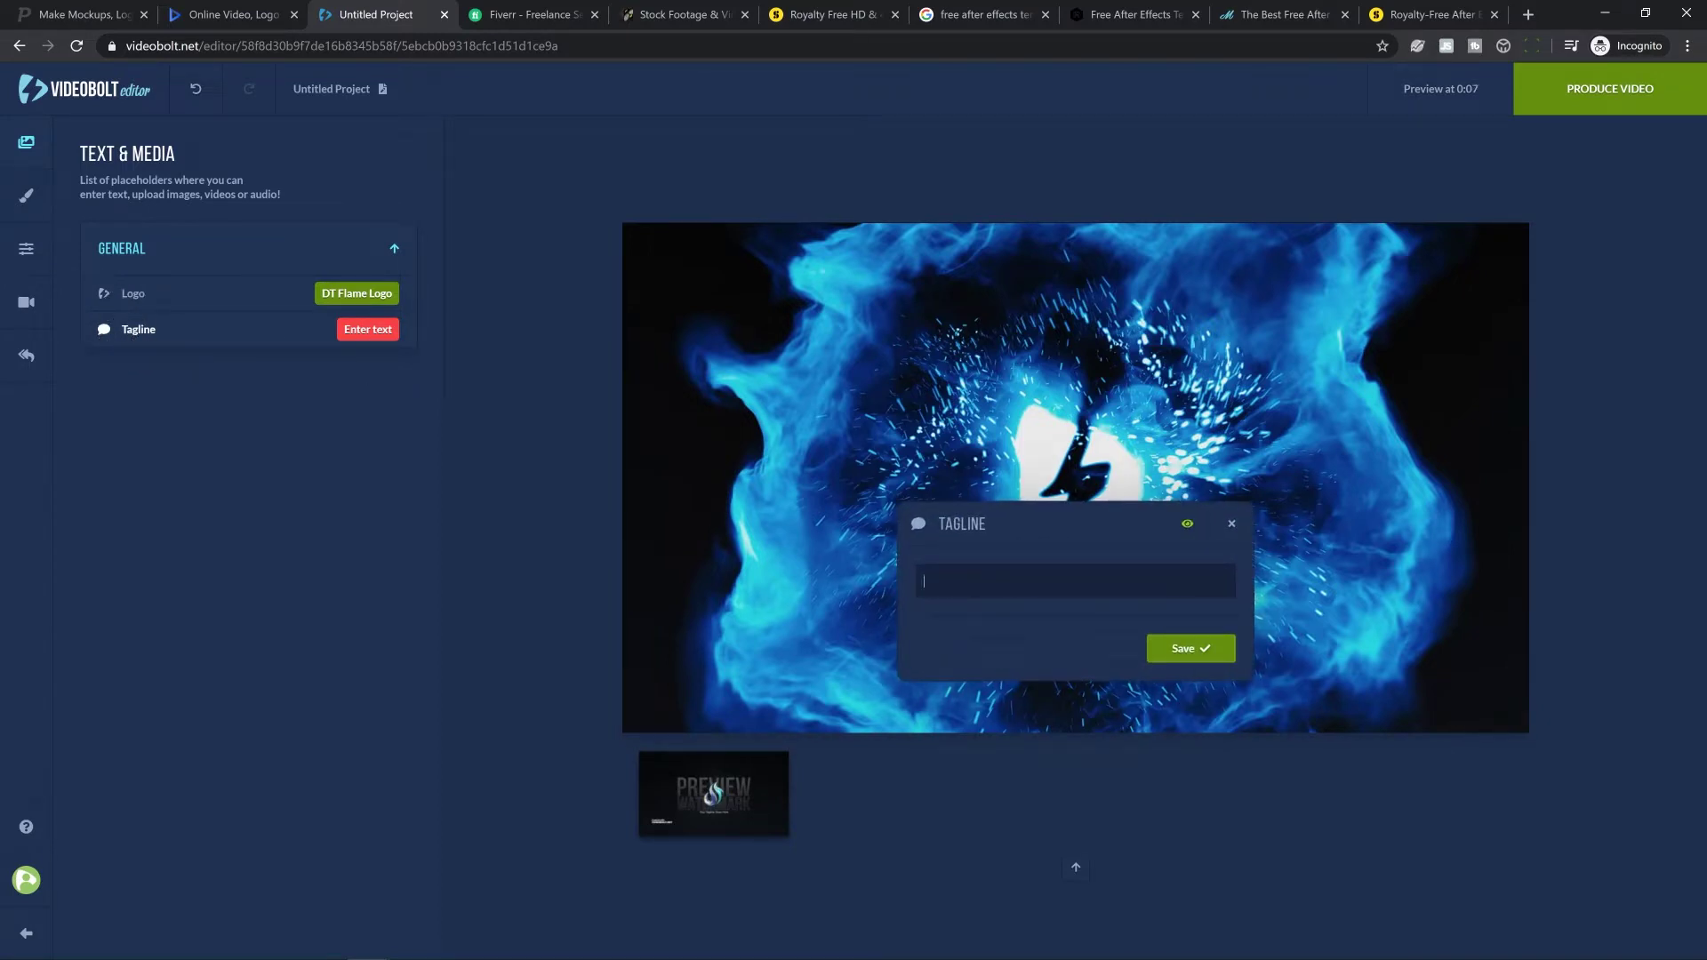
type("DigitalTrailblazer.com")
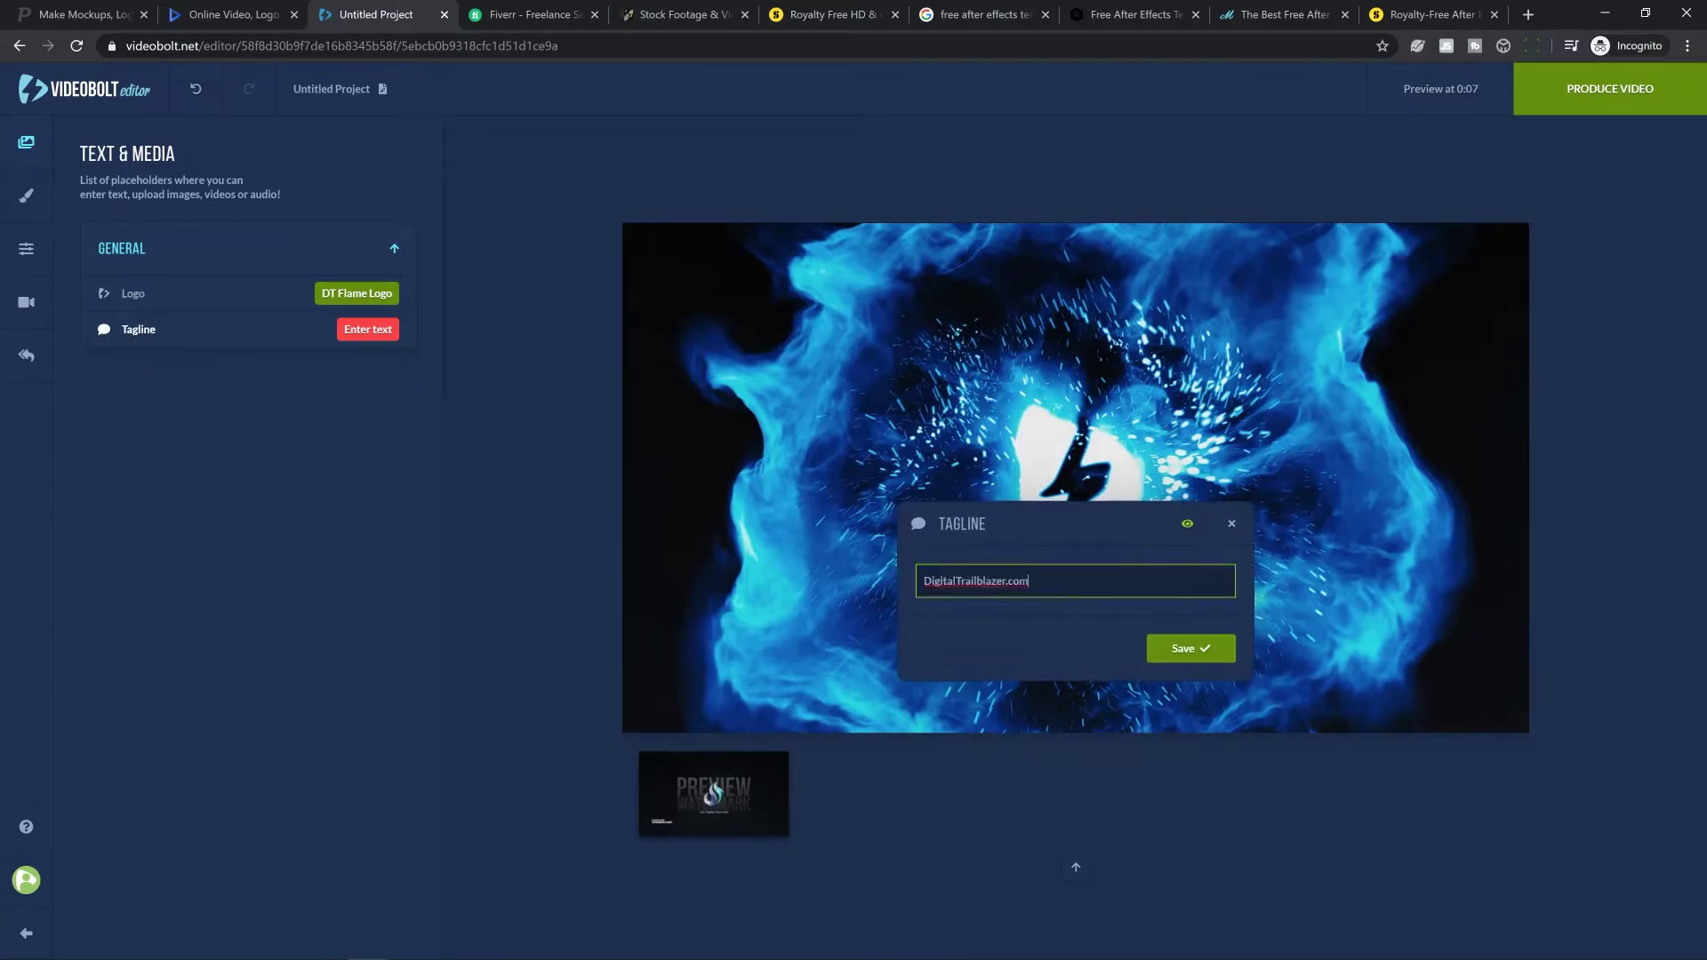
left_click(1187, 658)
Browse the theme presets and apply the black-and-white Noir theme to the intro
left_click(31, 198)
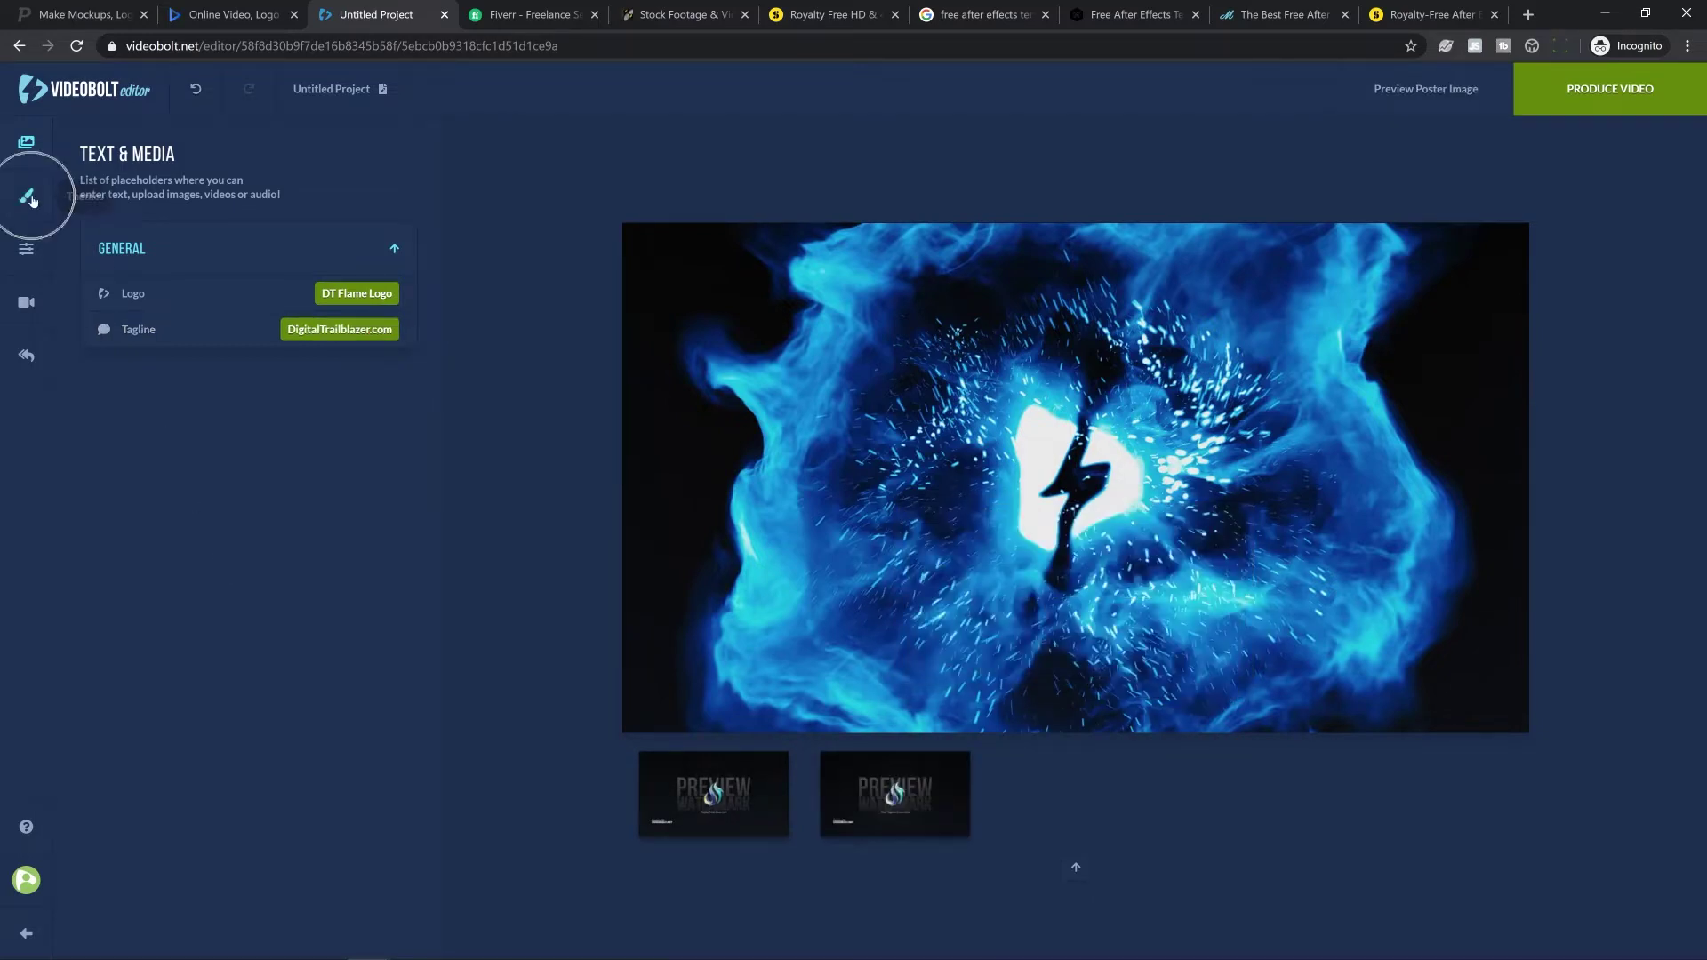
left_click(31, 198)
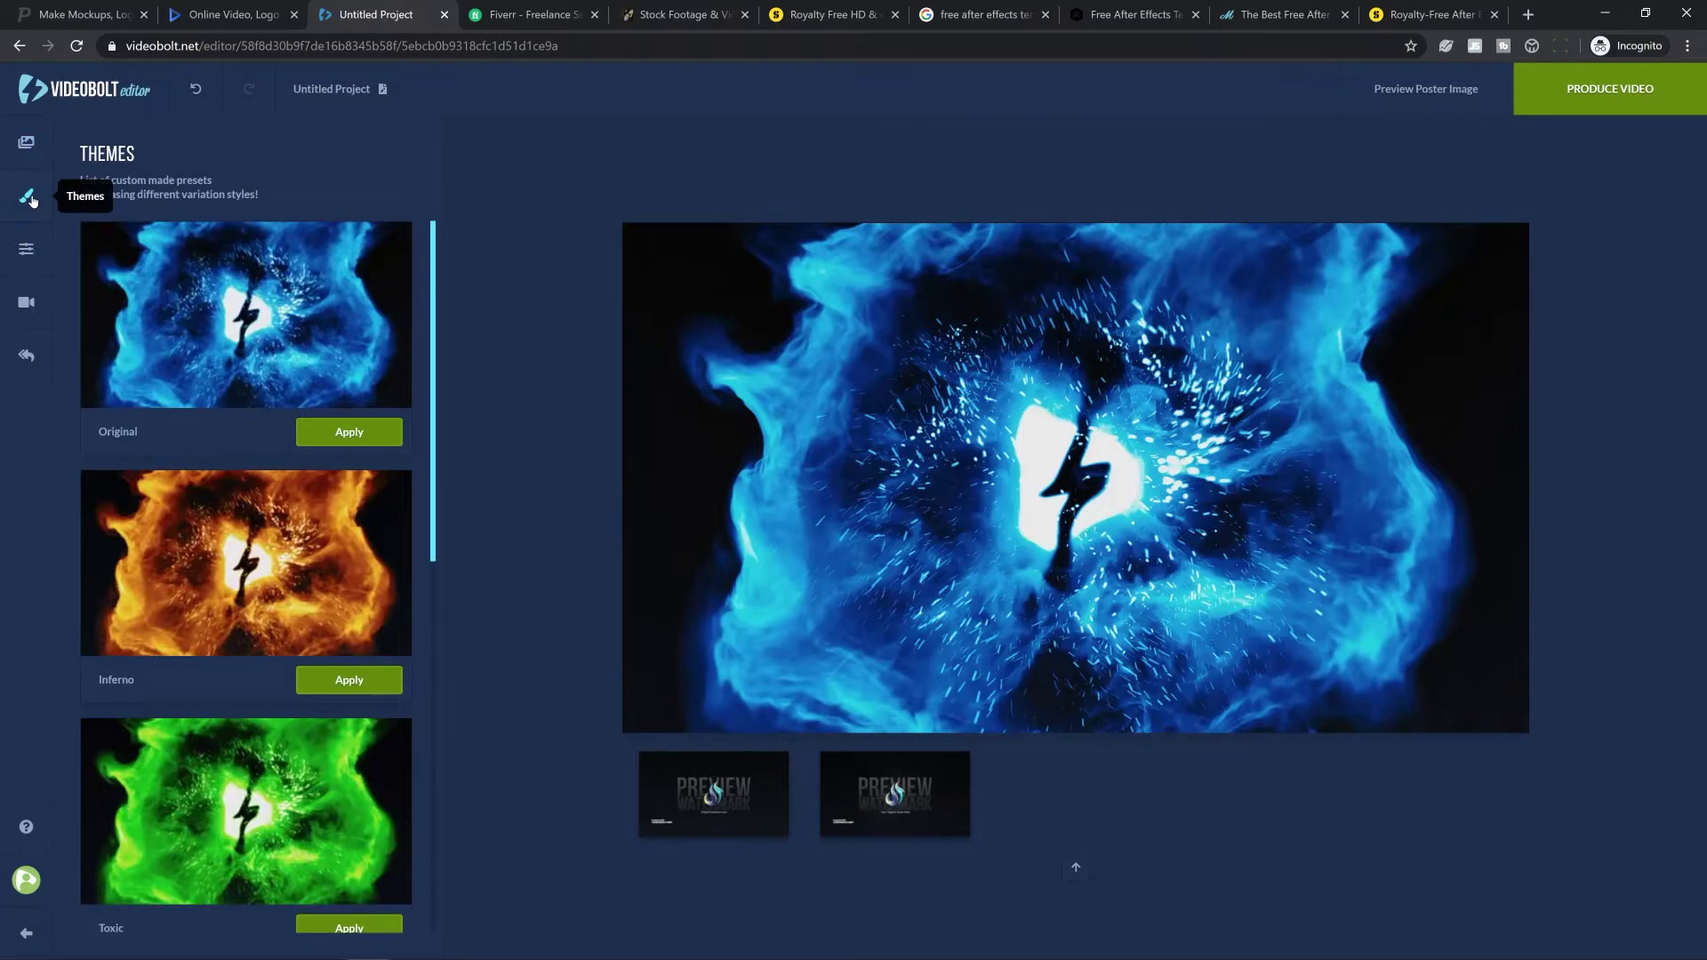
scroll(422, 499, "down", 3)
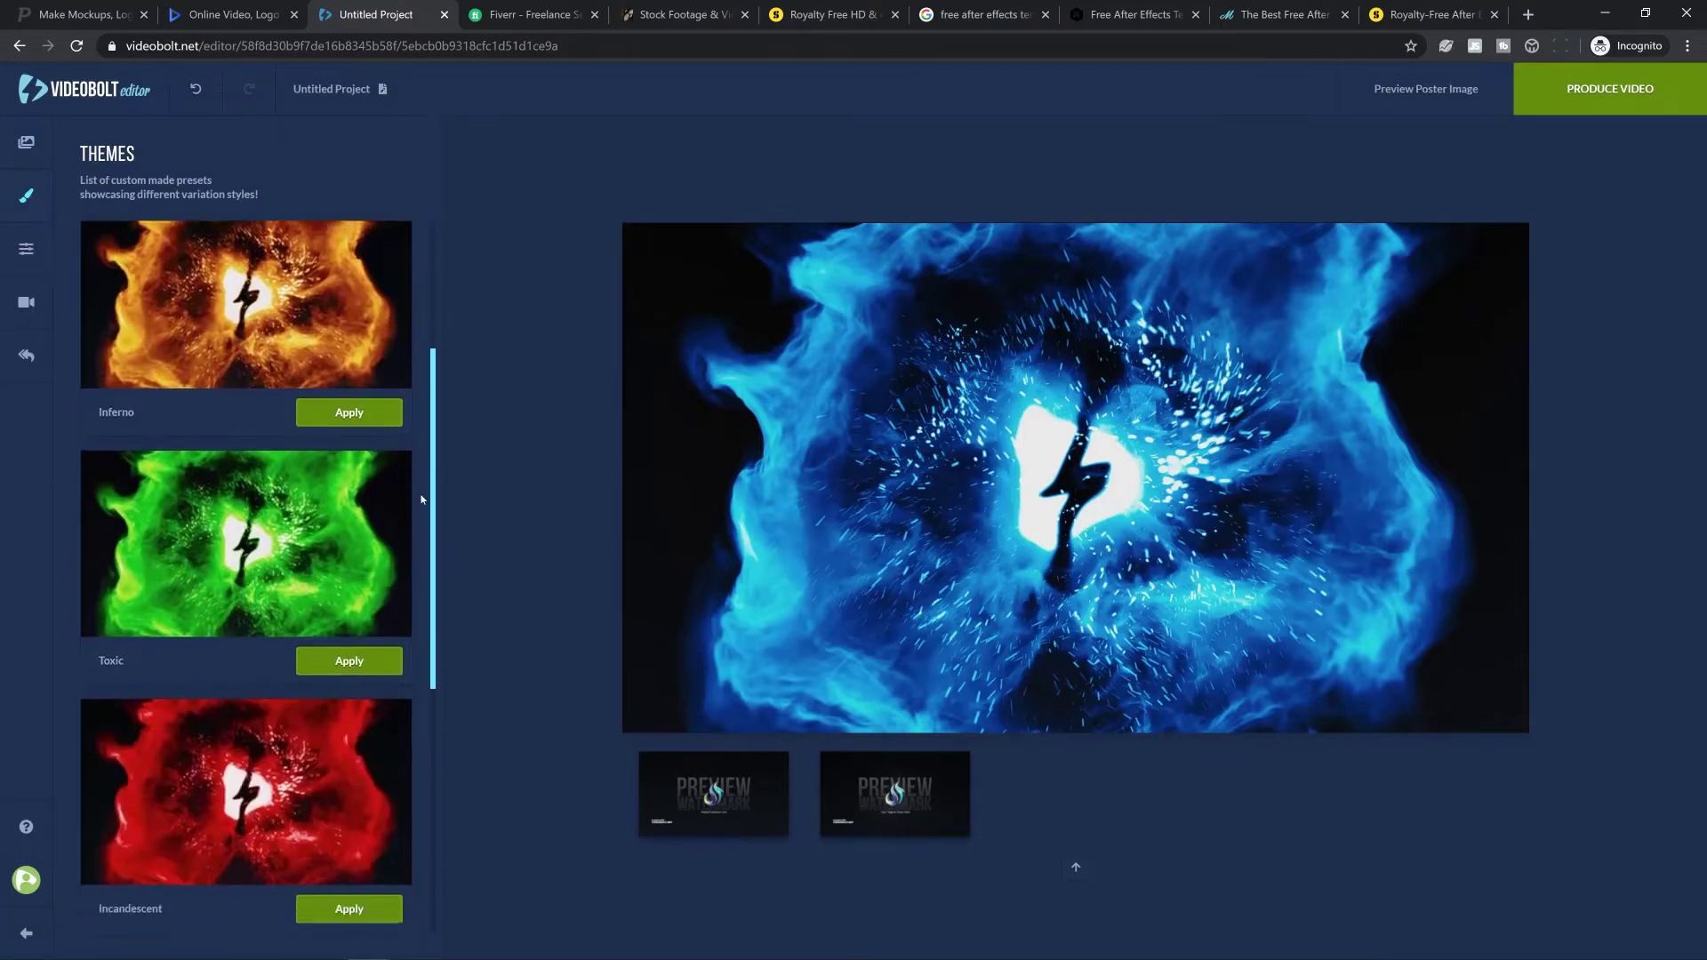
scroll(423, 499, "down", 5)
scroll(424, 432, "up", 7)
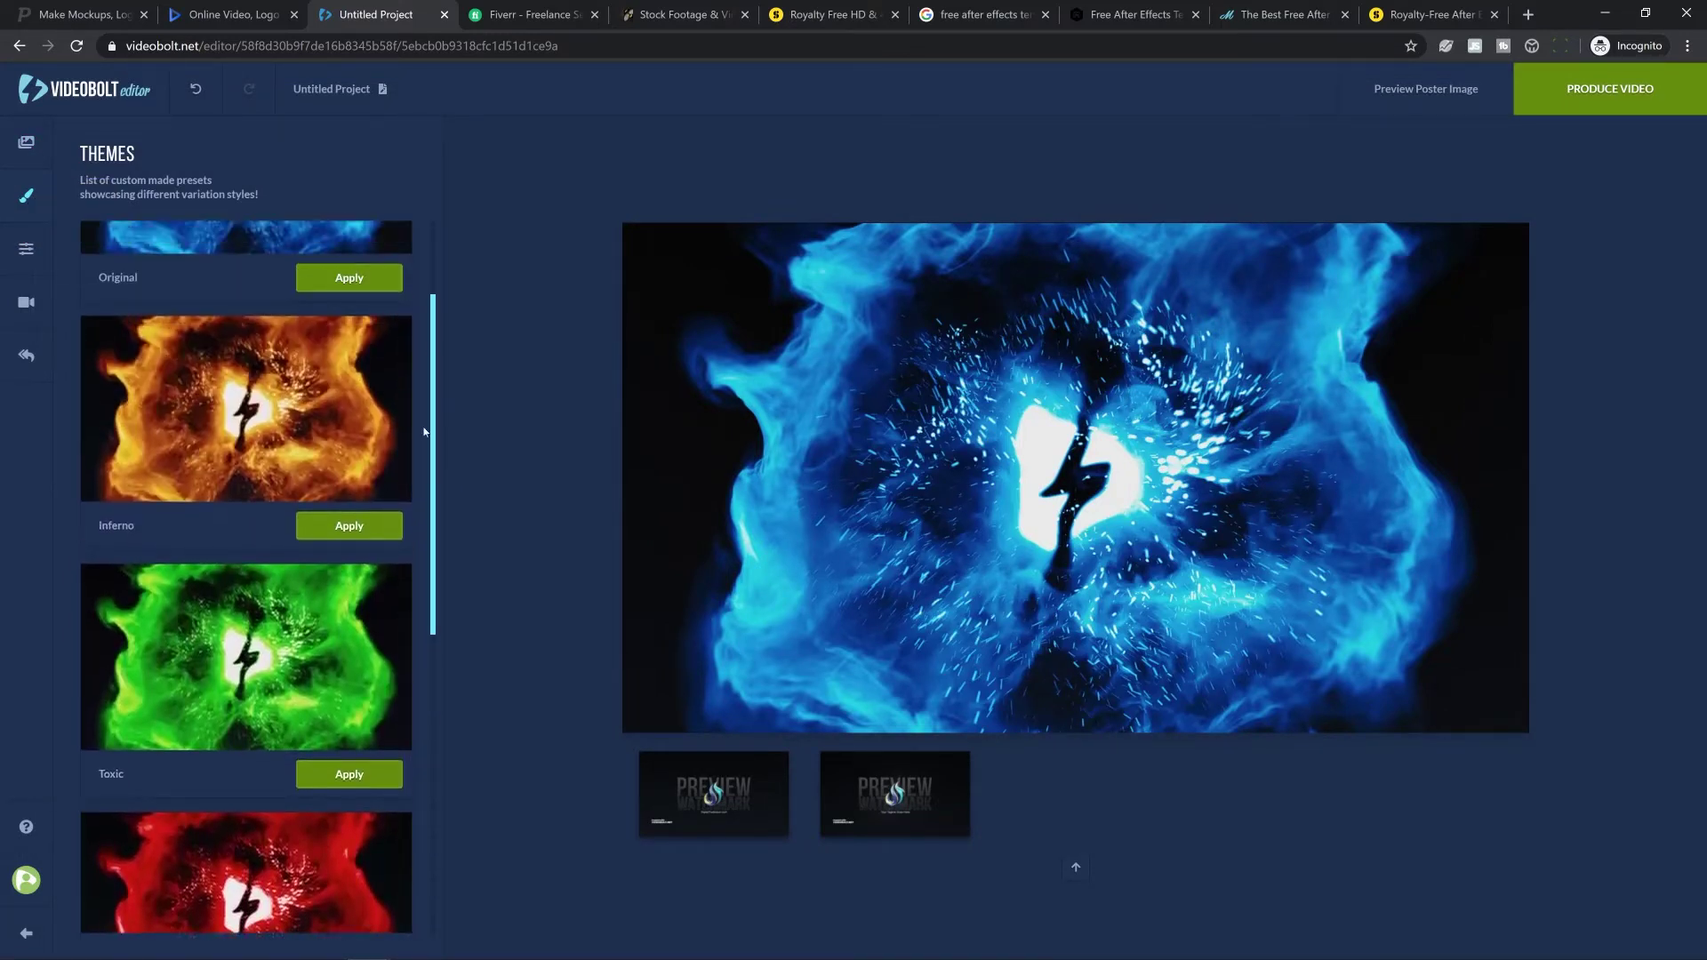
scroll(424, 432, "up", 2)
scroll(424, 432, "down", 2)
mouse_move(268, 441)
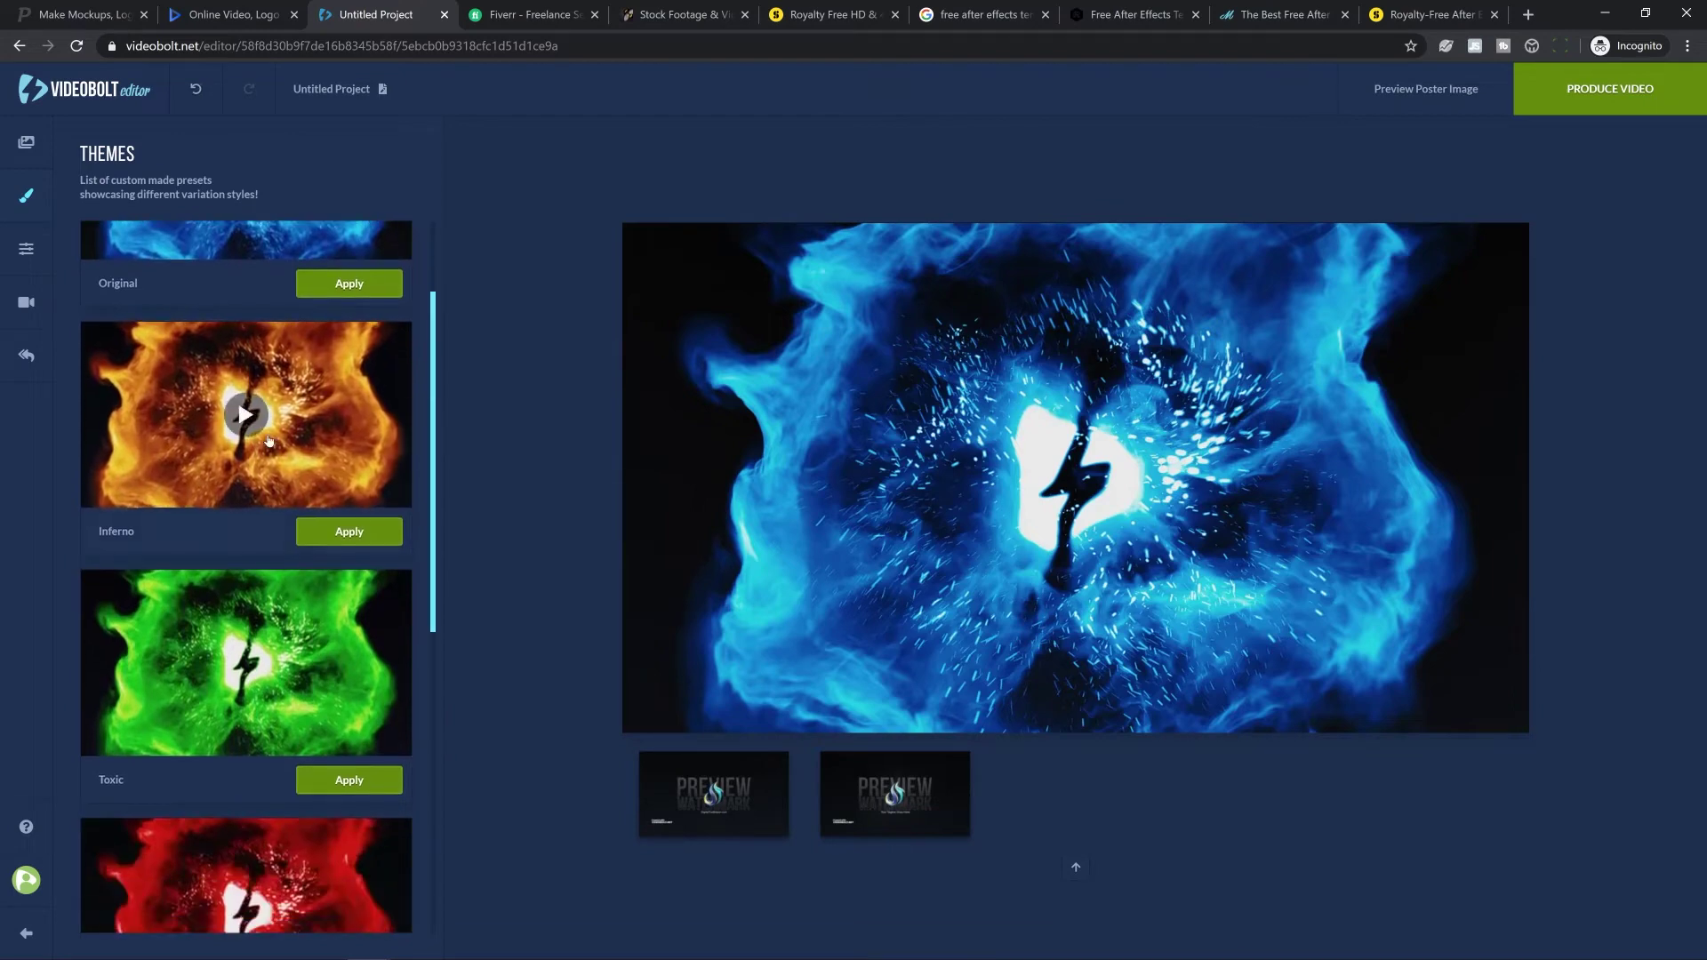
mouse_move(240, 655)
scroll(247, 658, "down", 1)
scroll(247, 658, "down", 6)
mouse_move(256, 532)
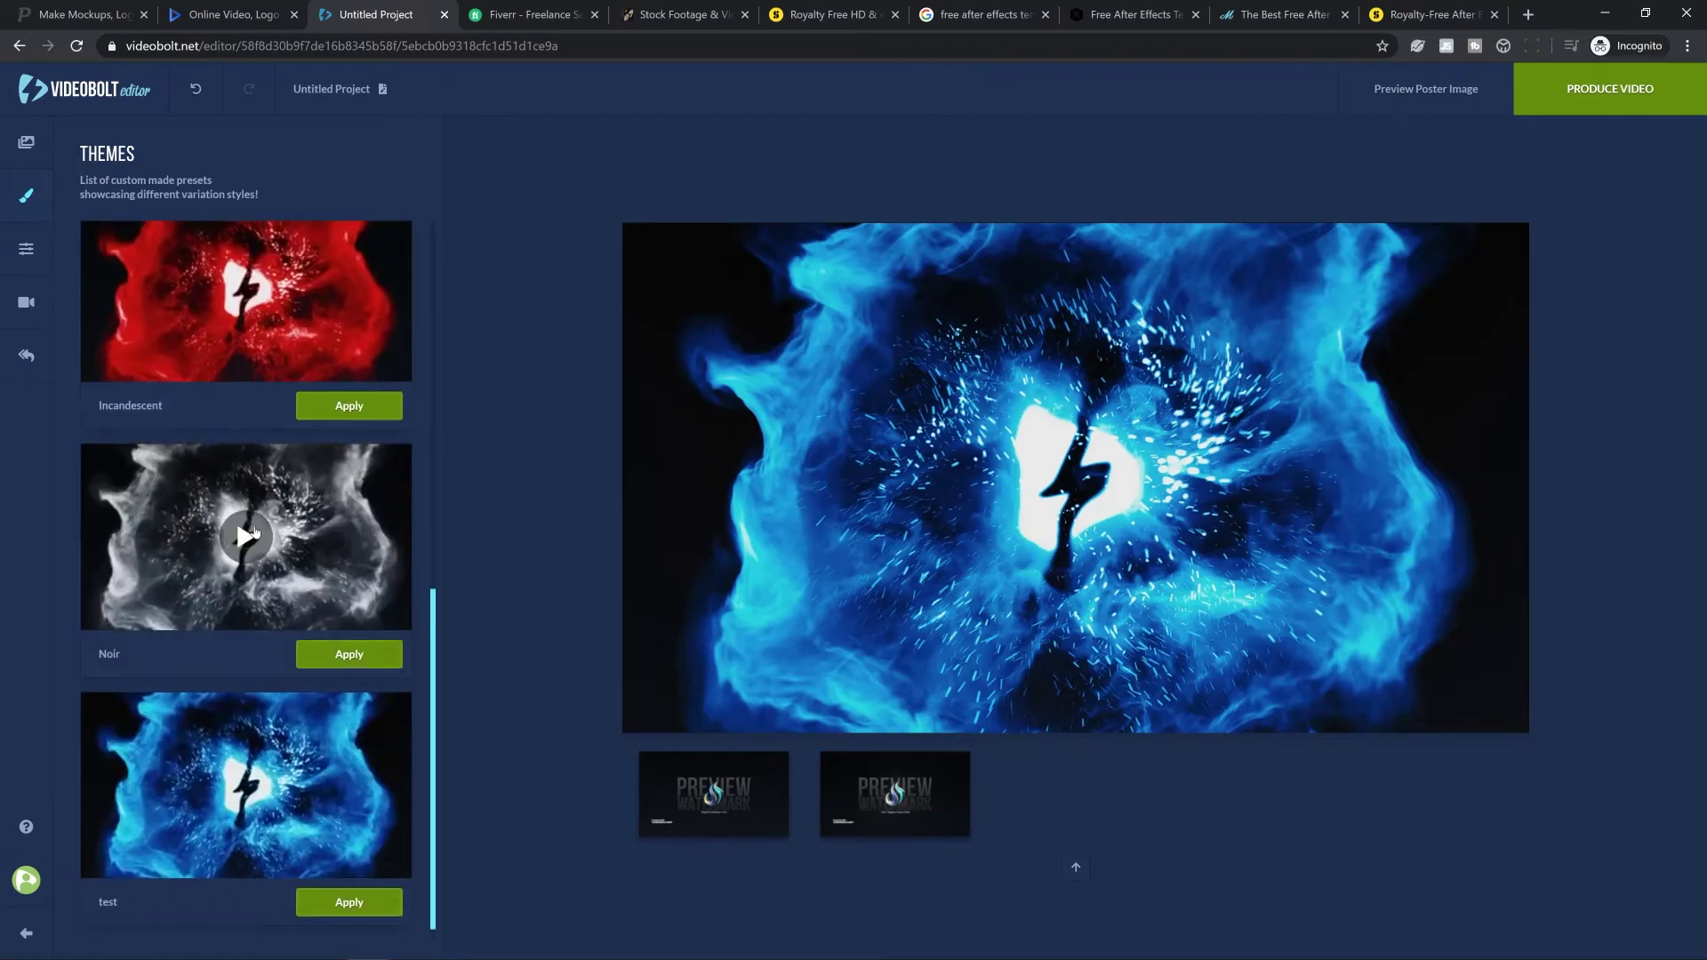
left_click(349, 655)
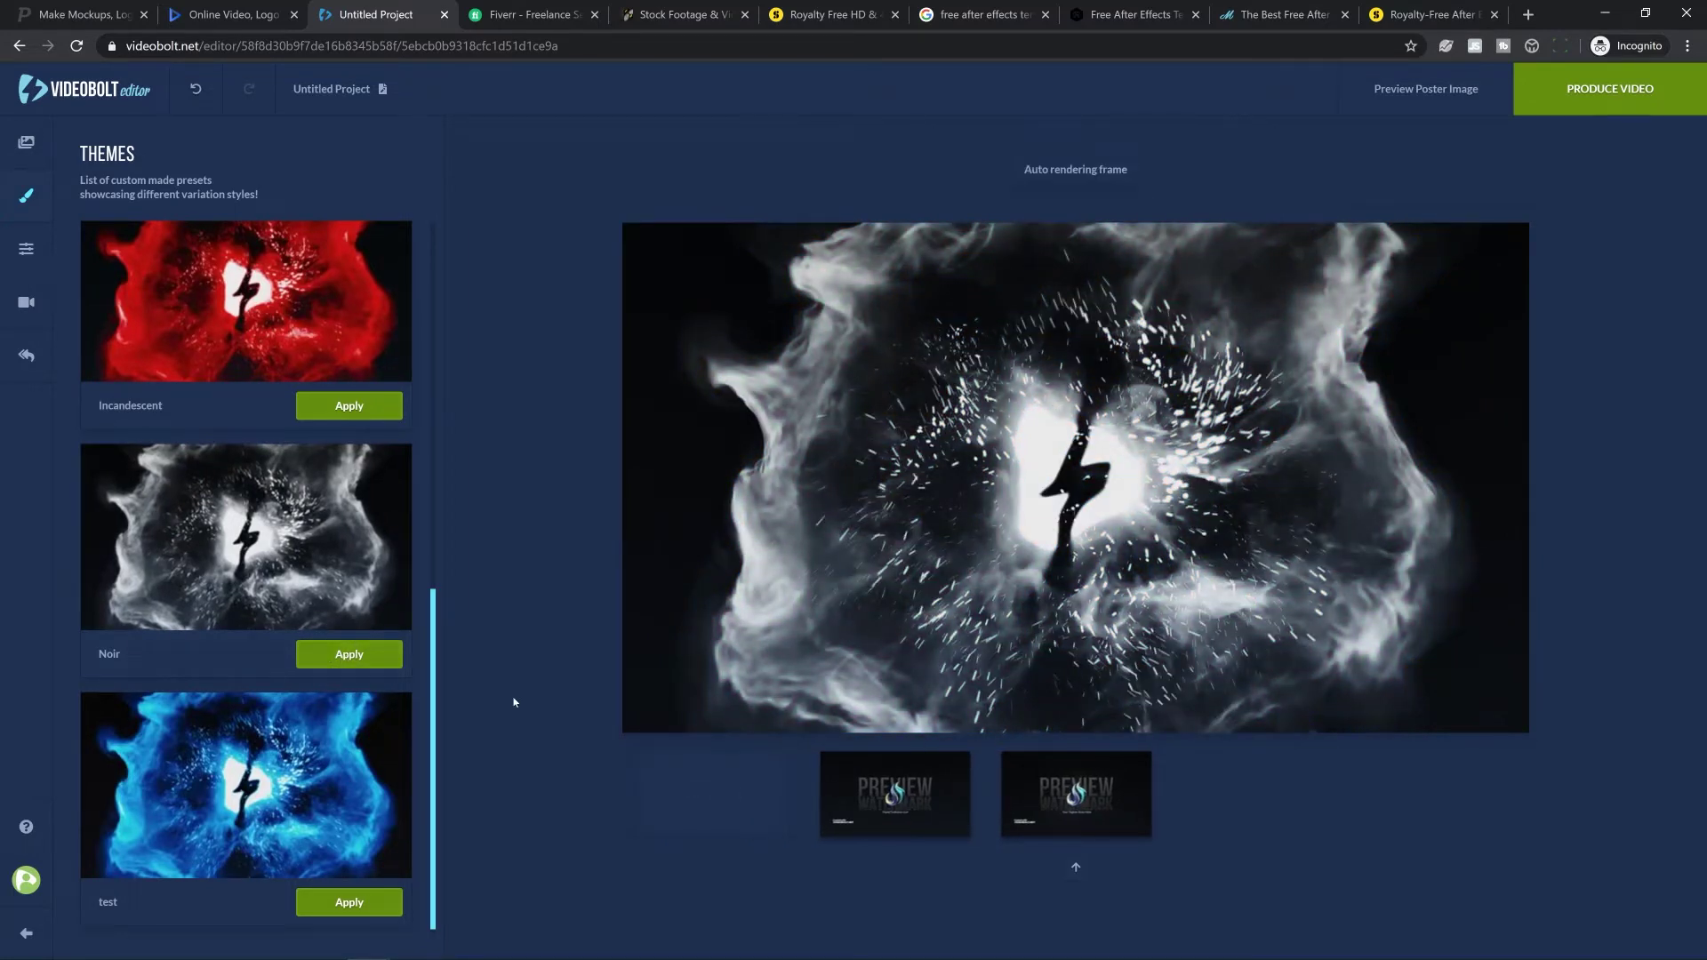
left_click(27, 250)
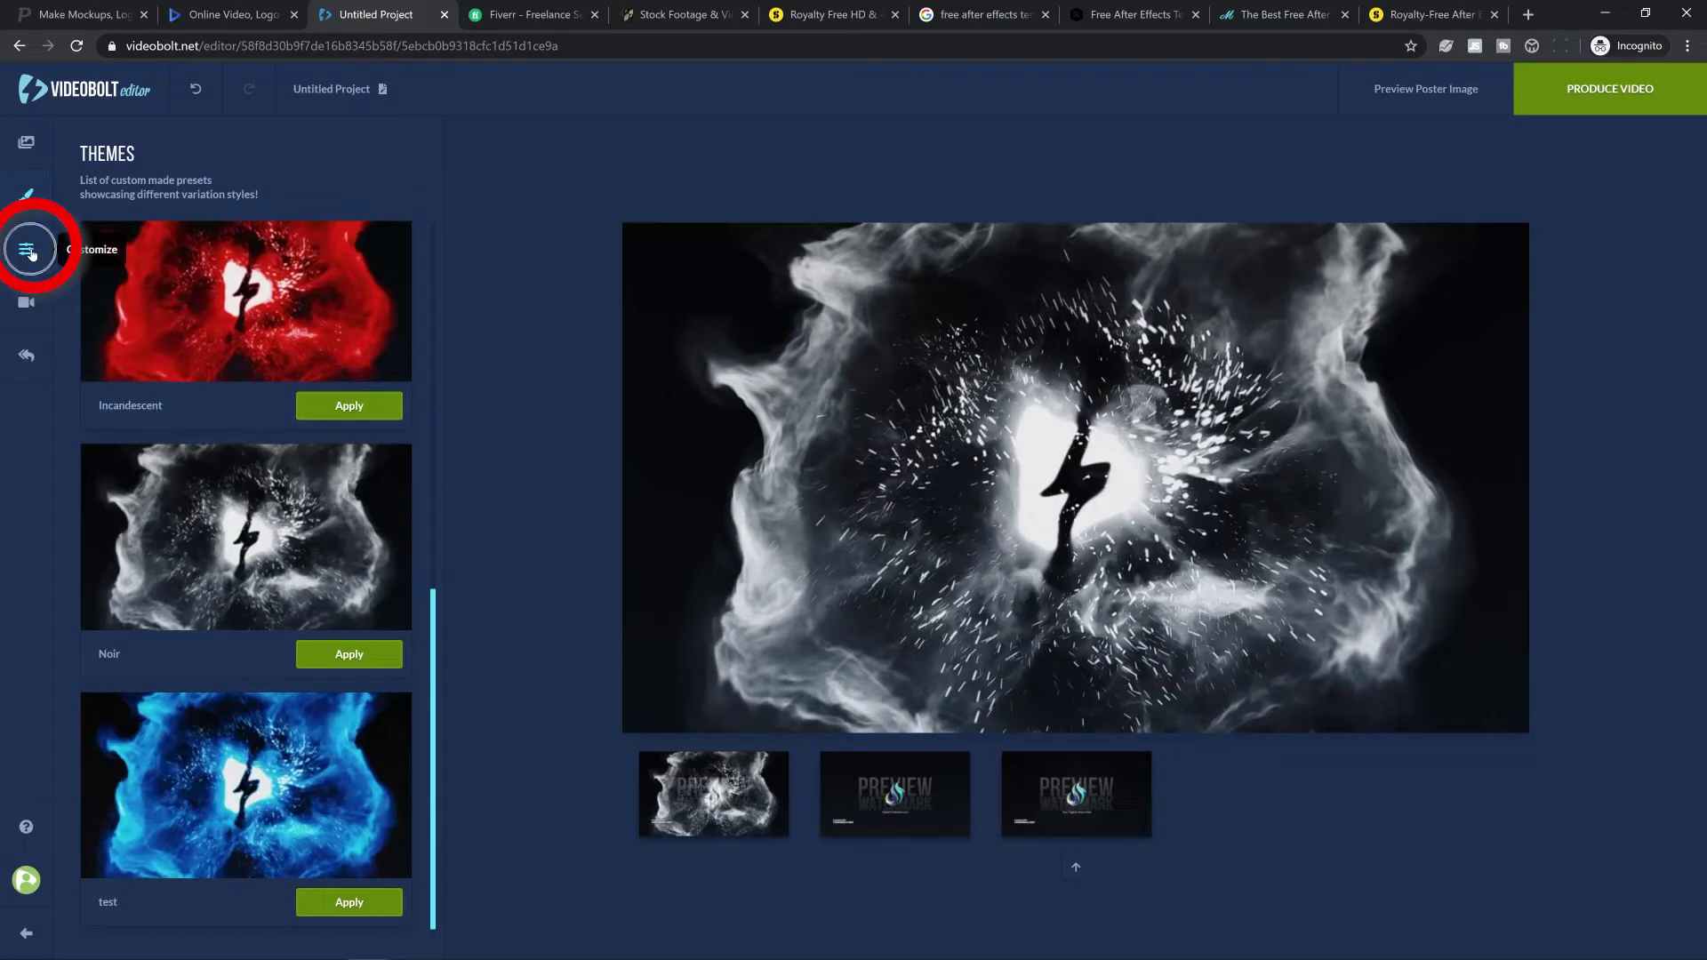
Try dark red, then bright yellow #FFFF00 as the Energy colour
left_click(112, 293)
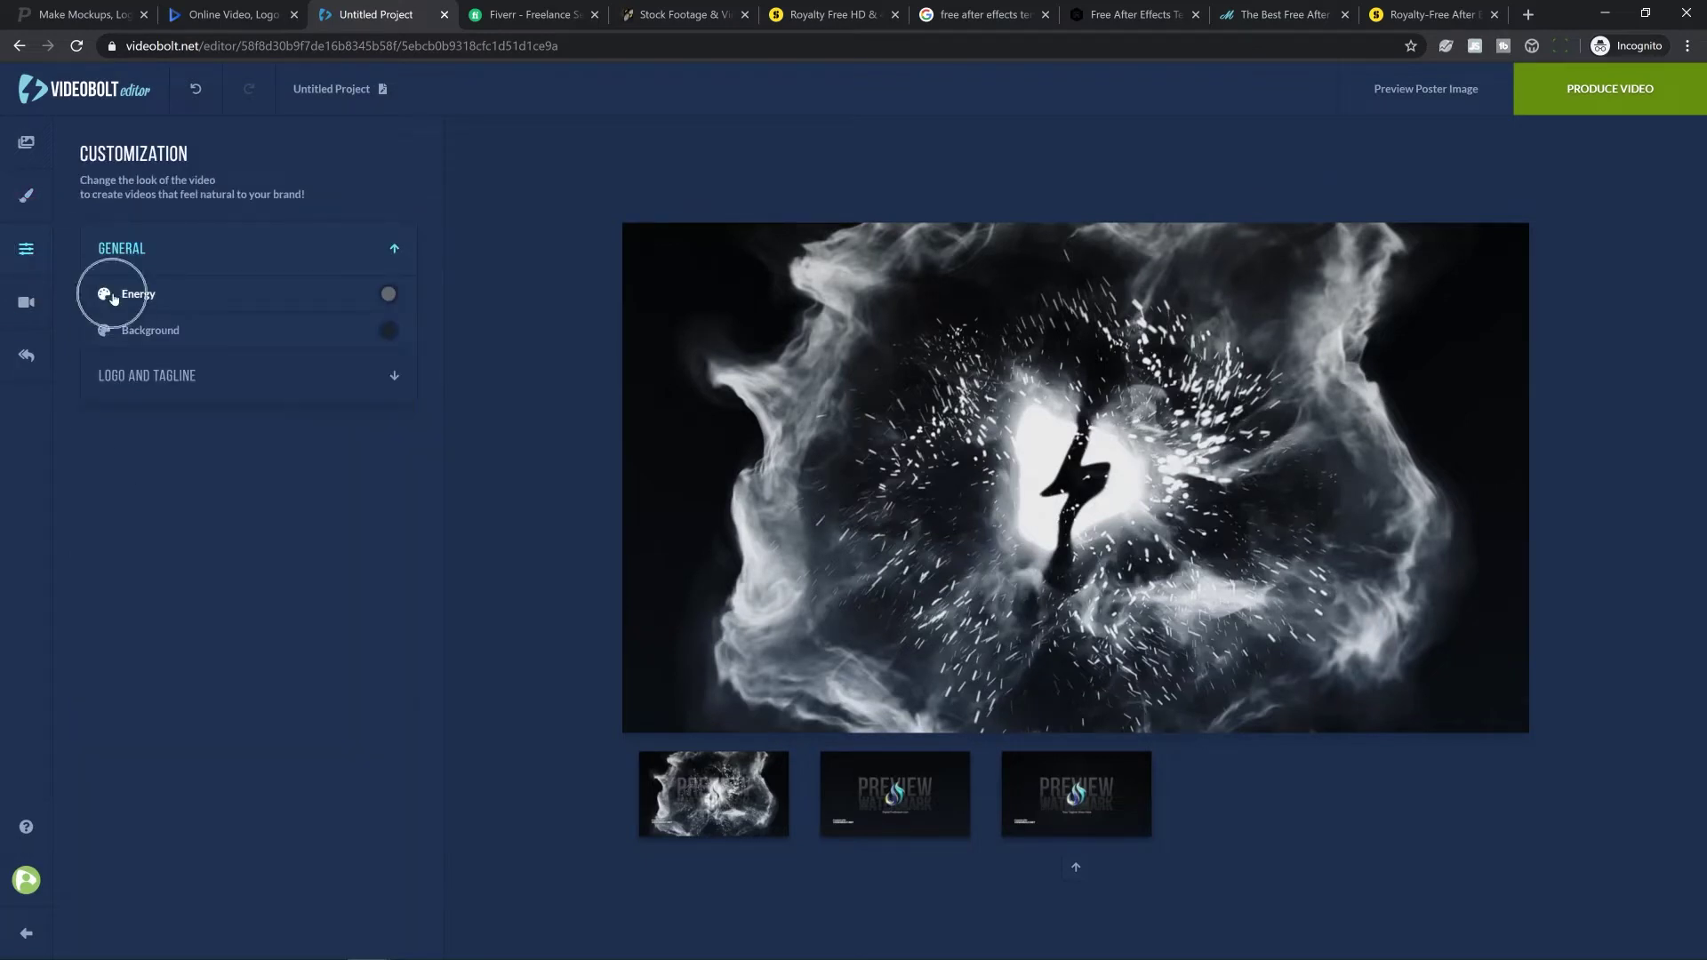
left_click(387, 294)
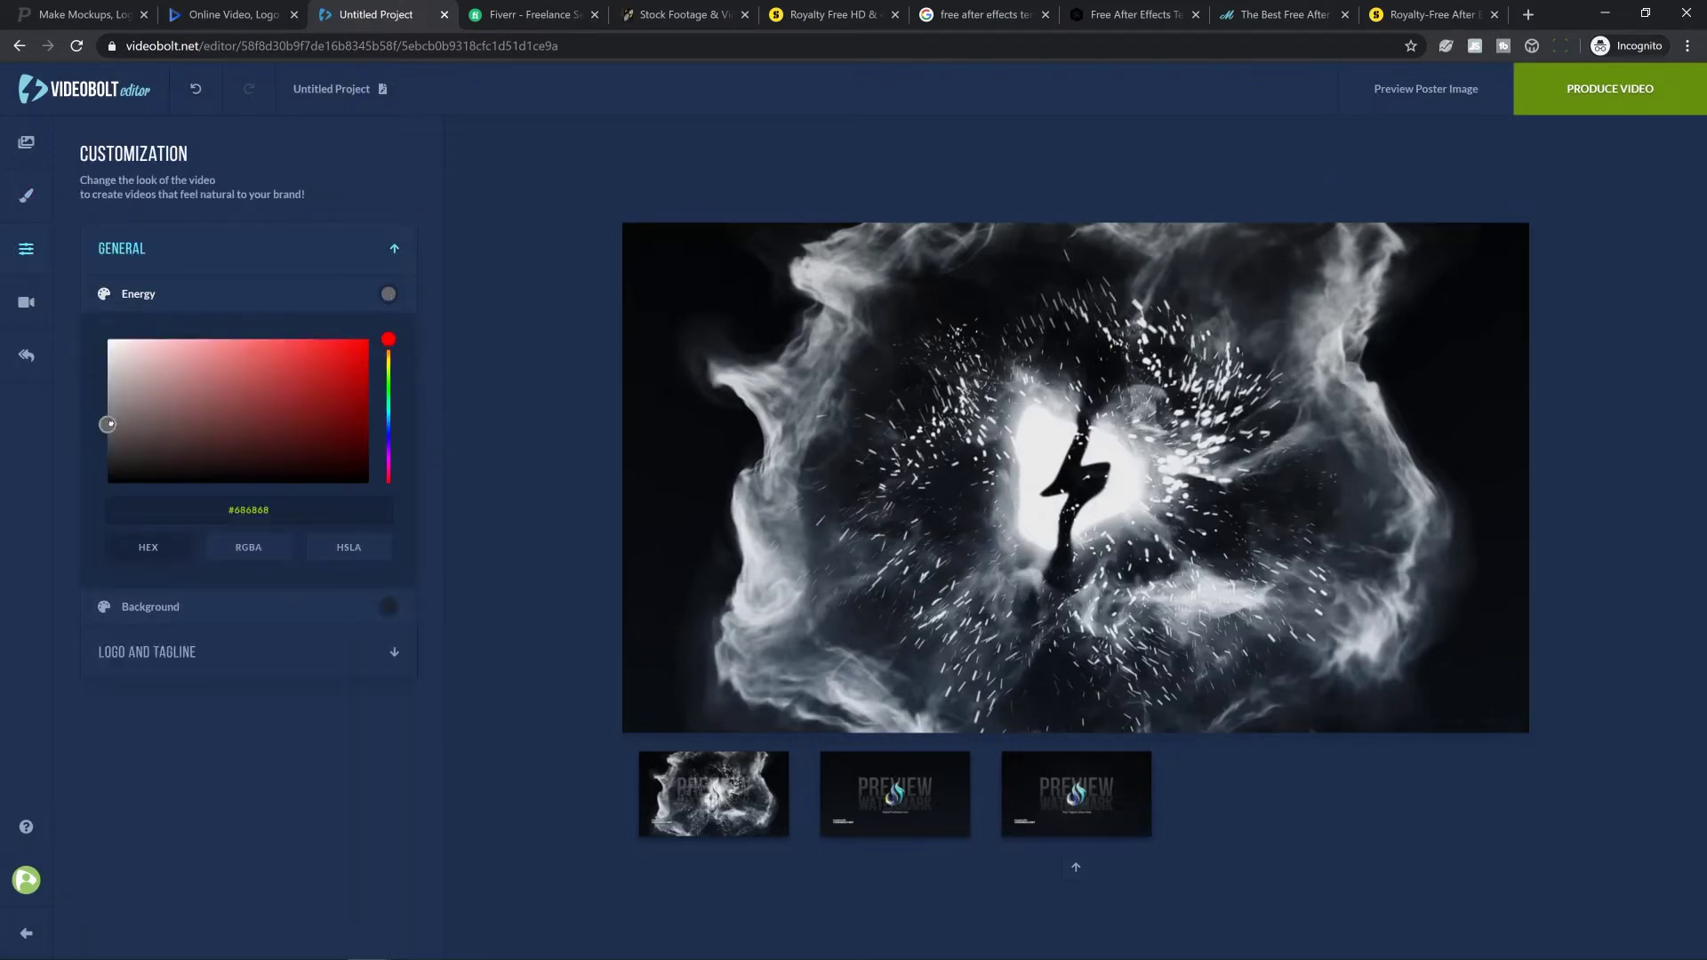
mouse_move(1142, 406)
left_click_drag(107, 424, 287, 427)
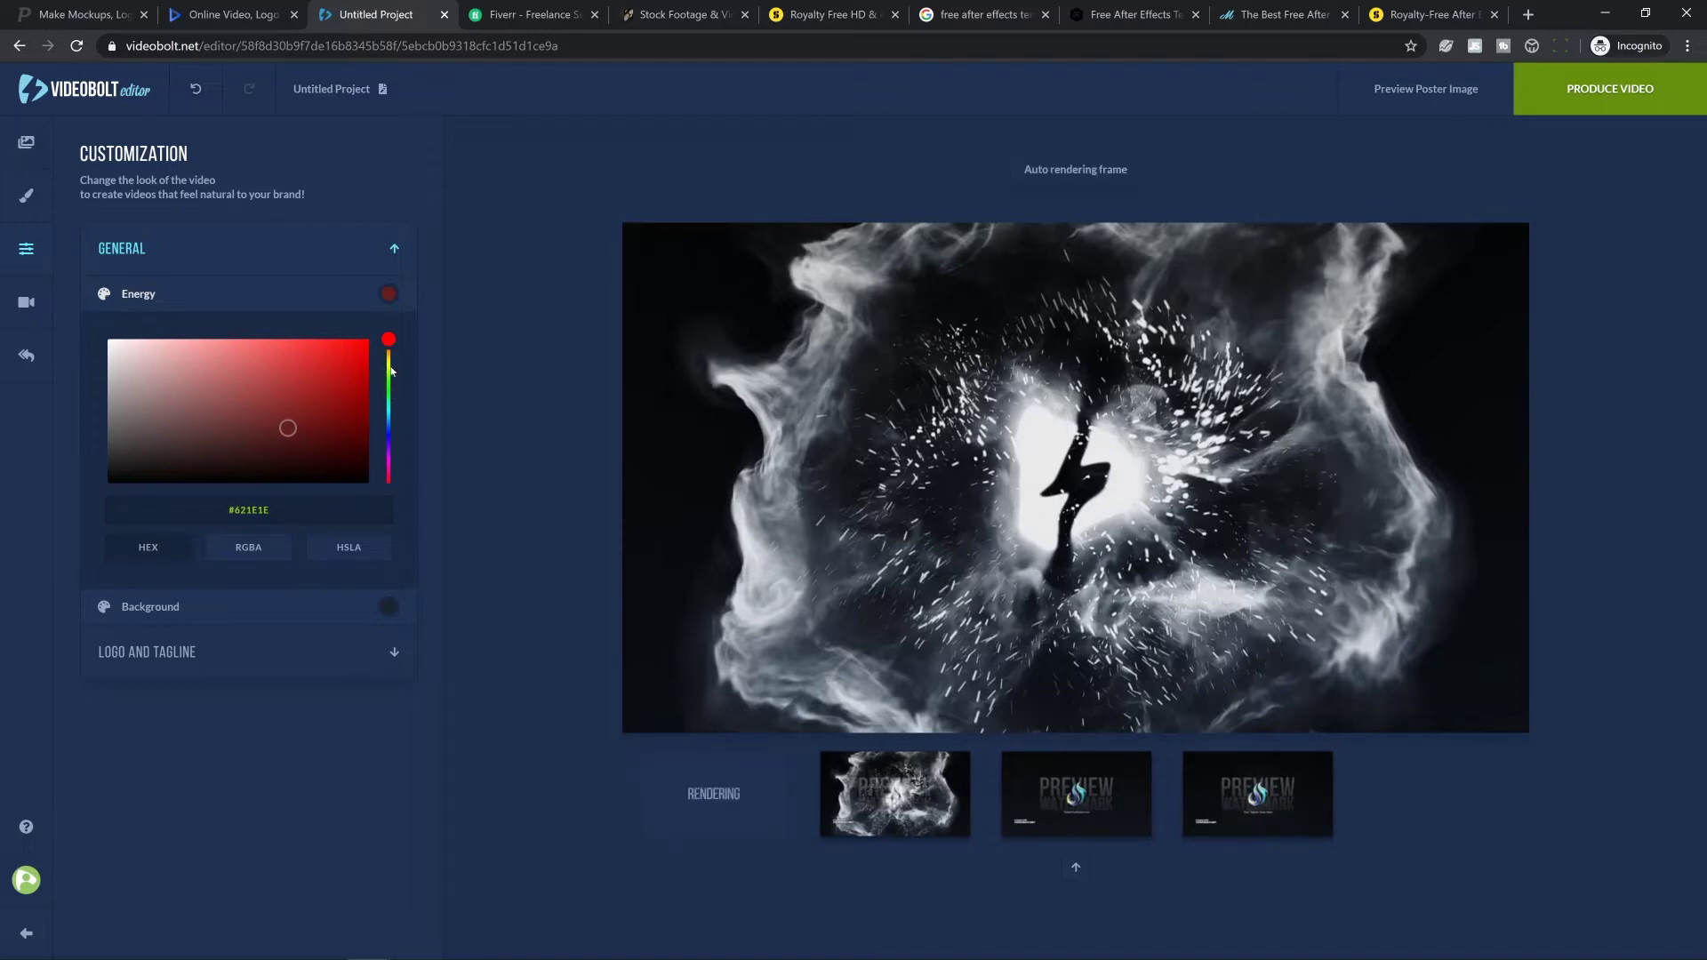
left_click_drag(392, 344, 388, 362)
left_click(372, 339)
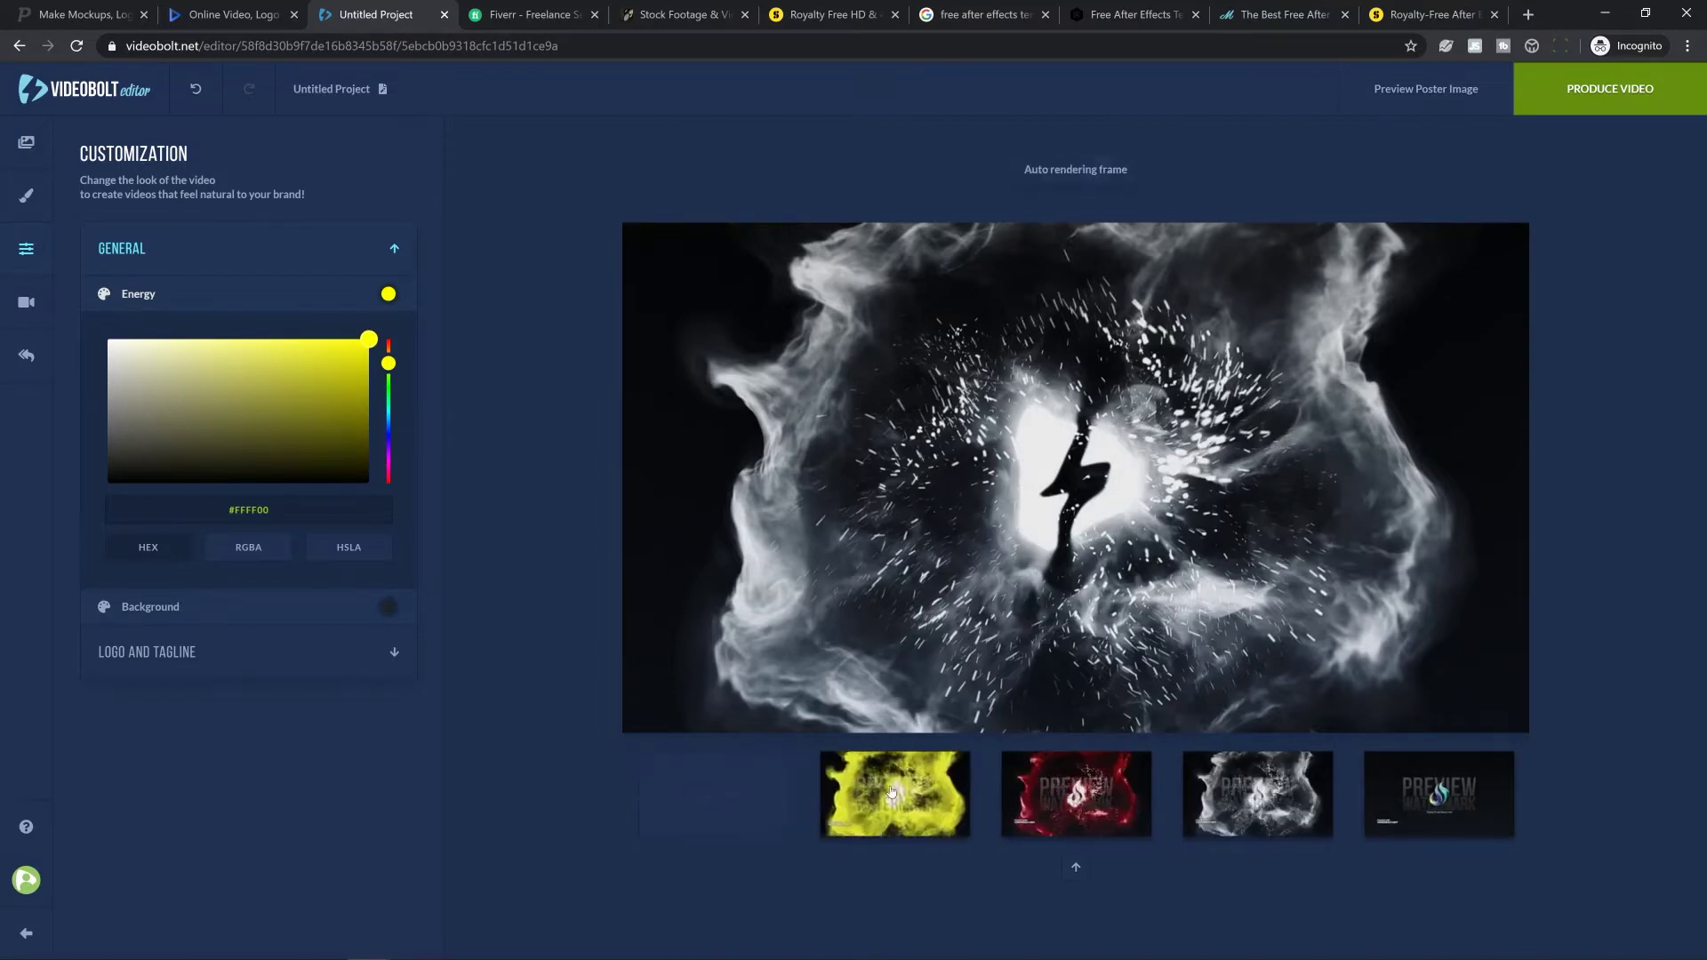
Undo the Energy colour changes back to the original grey #686868
key("ctrl+z")
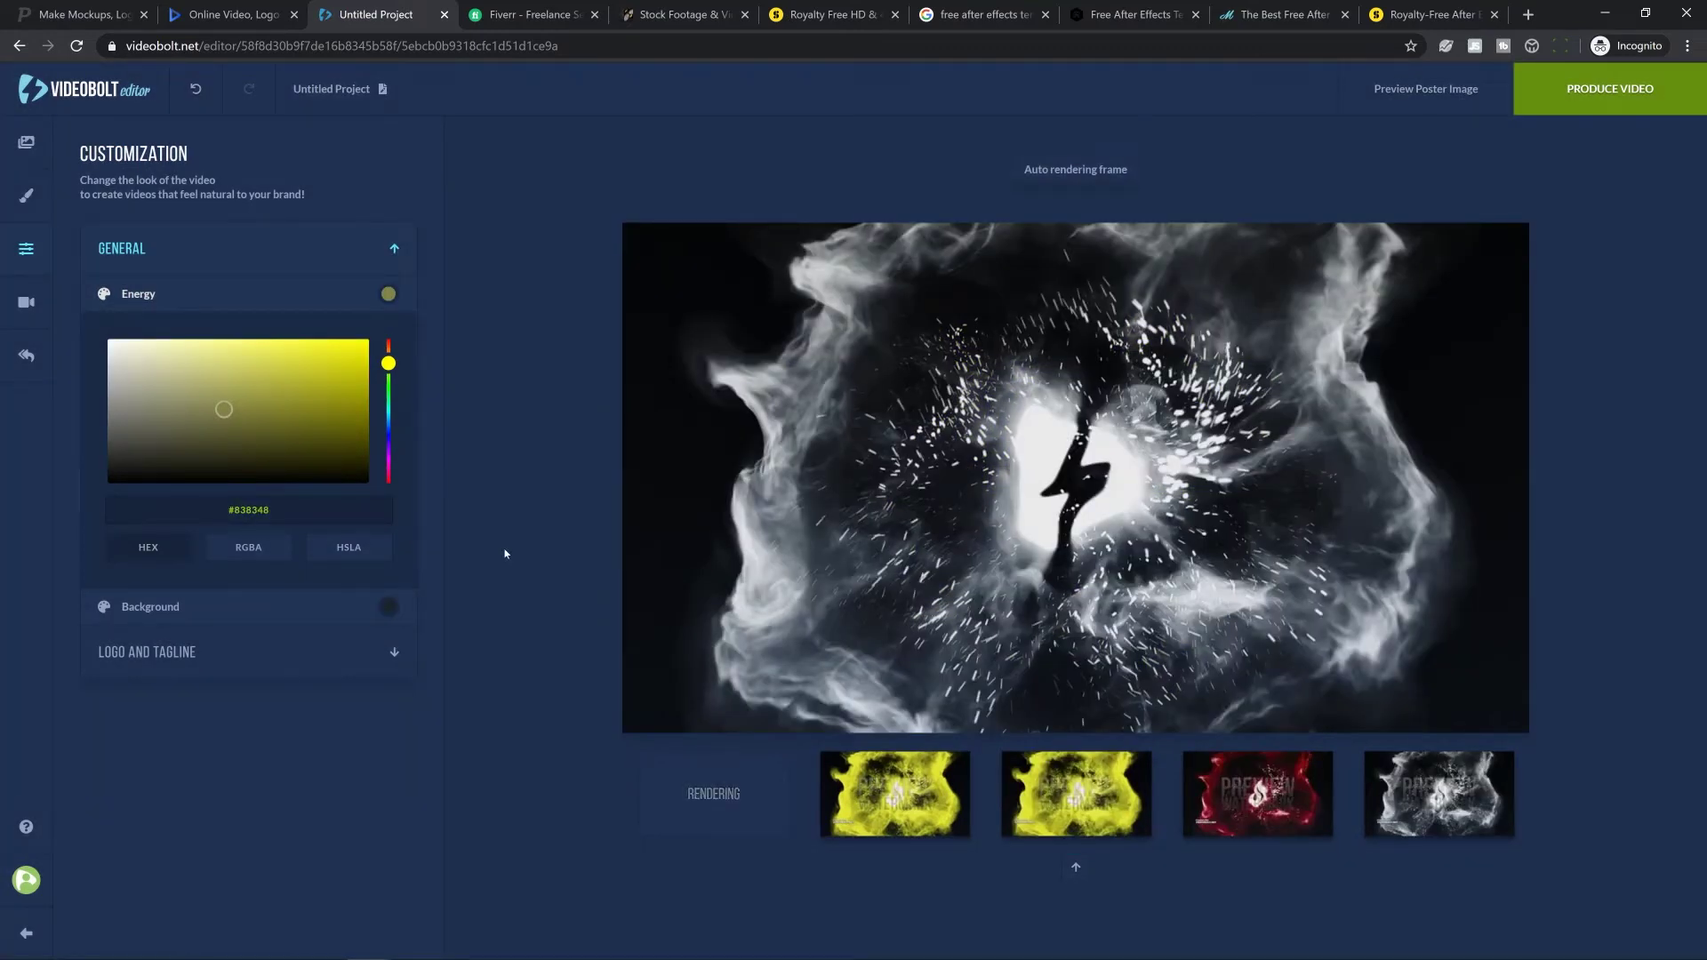
left_click(196, 90)
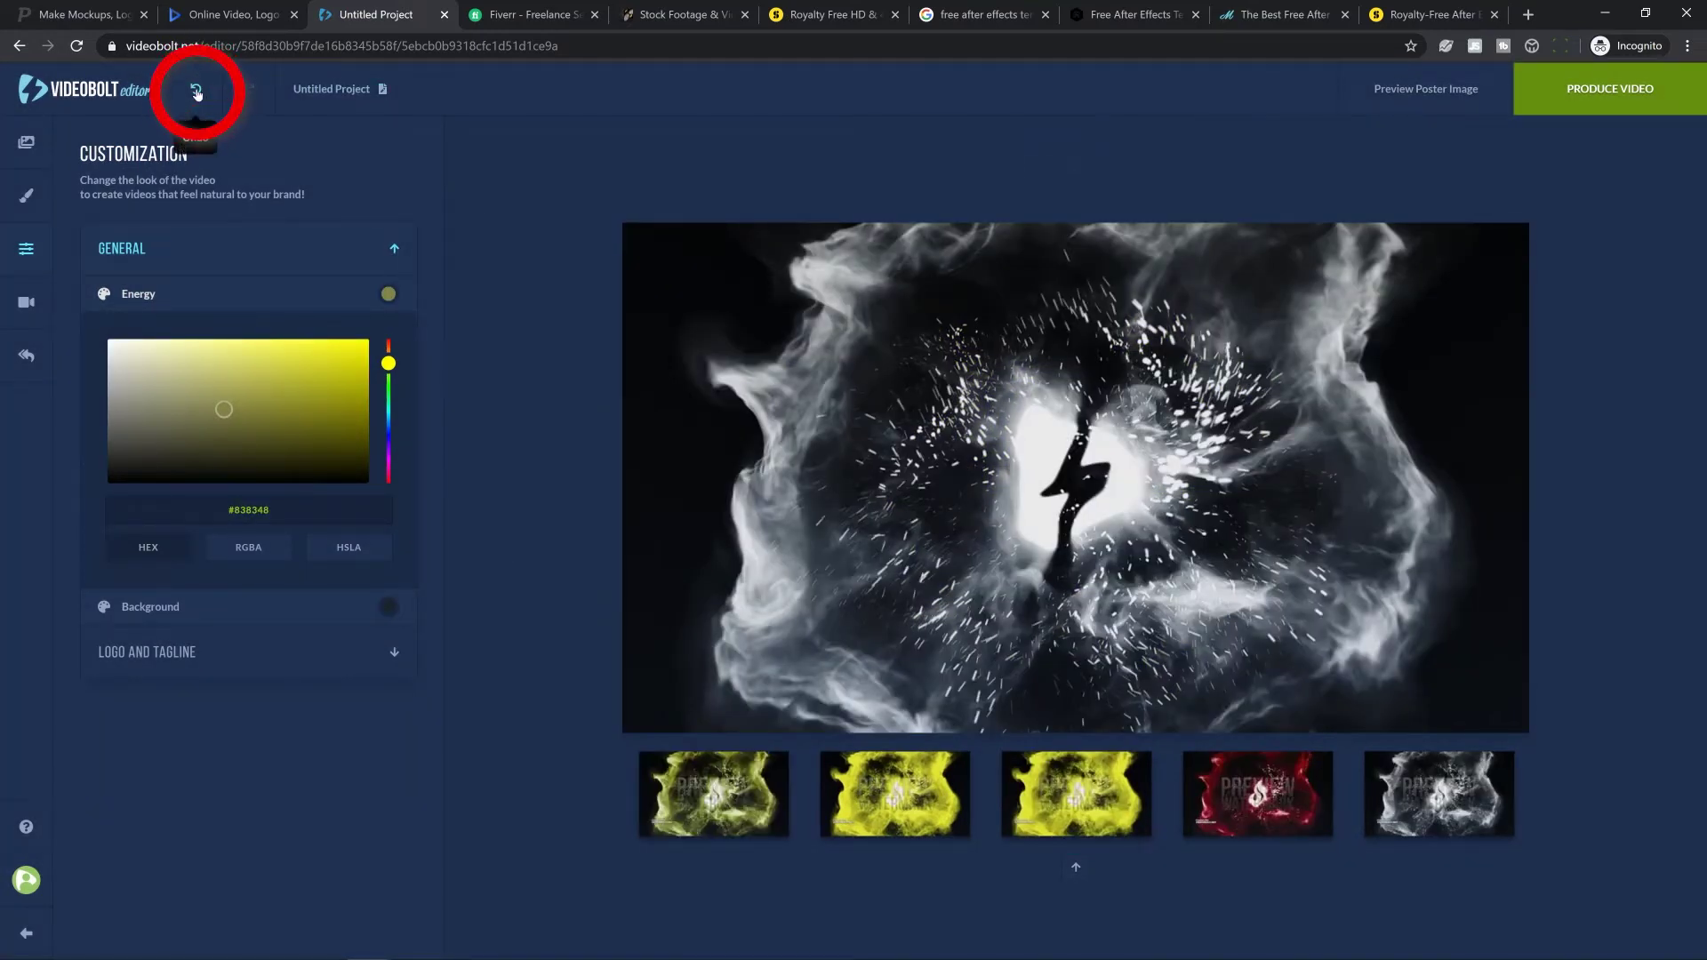
left_click(197, 91)
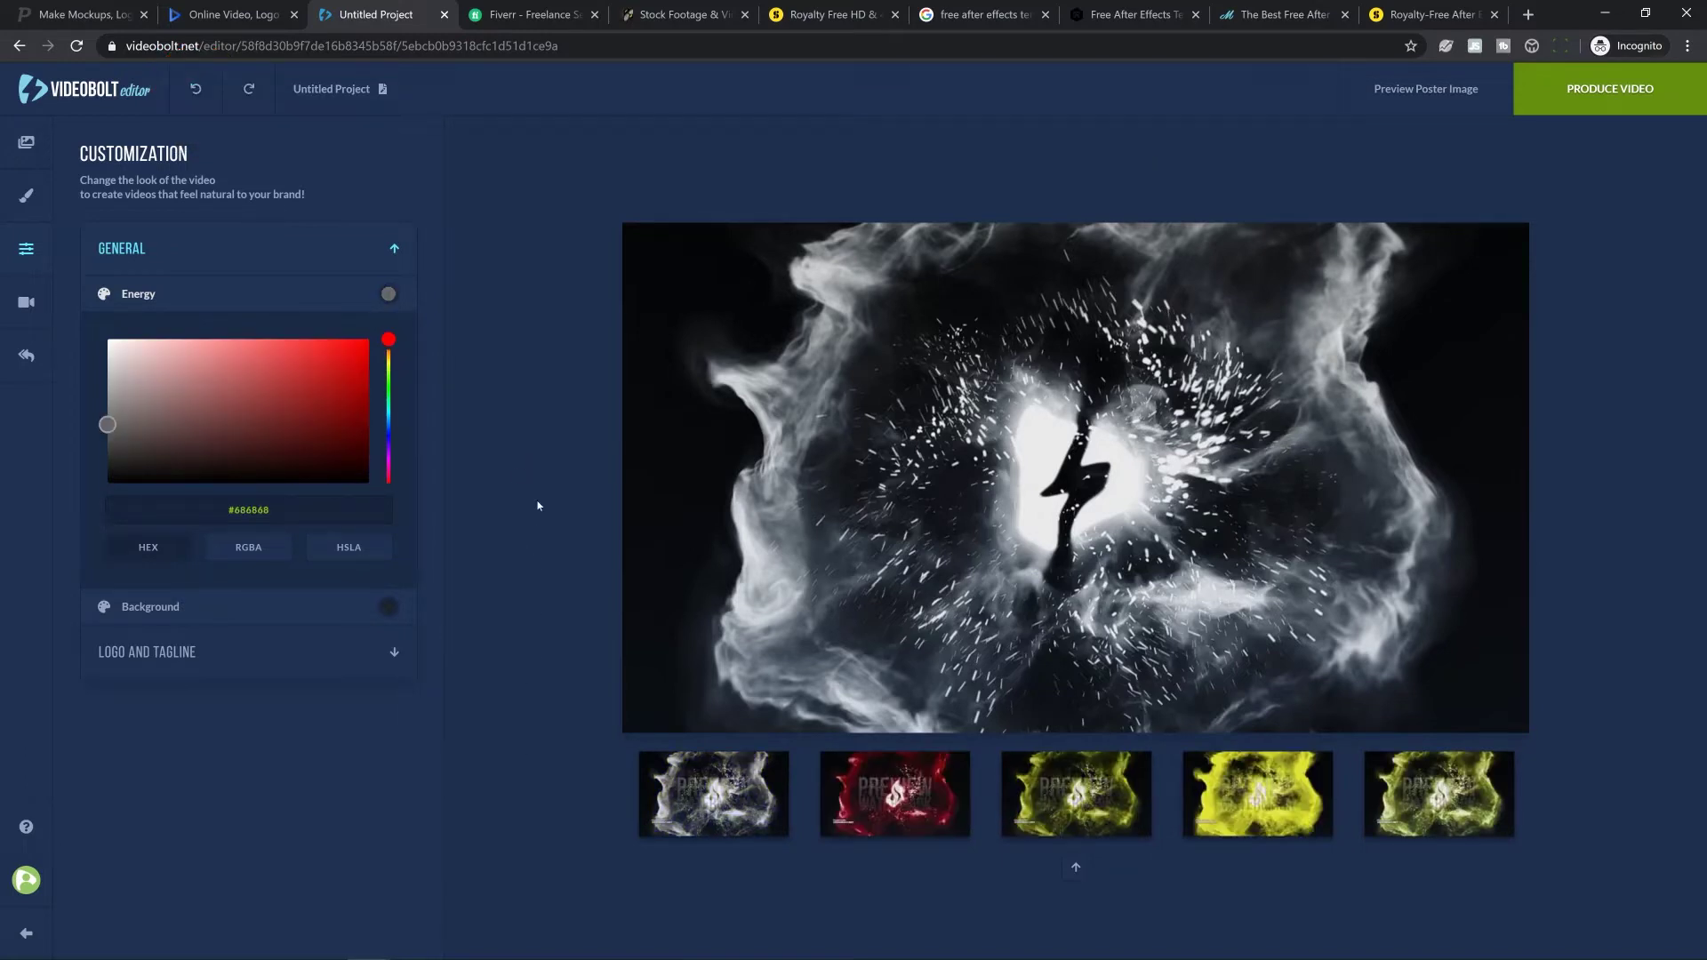
left_click(351, 292)
left_click(158, 330)
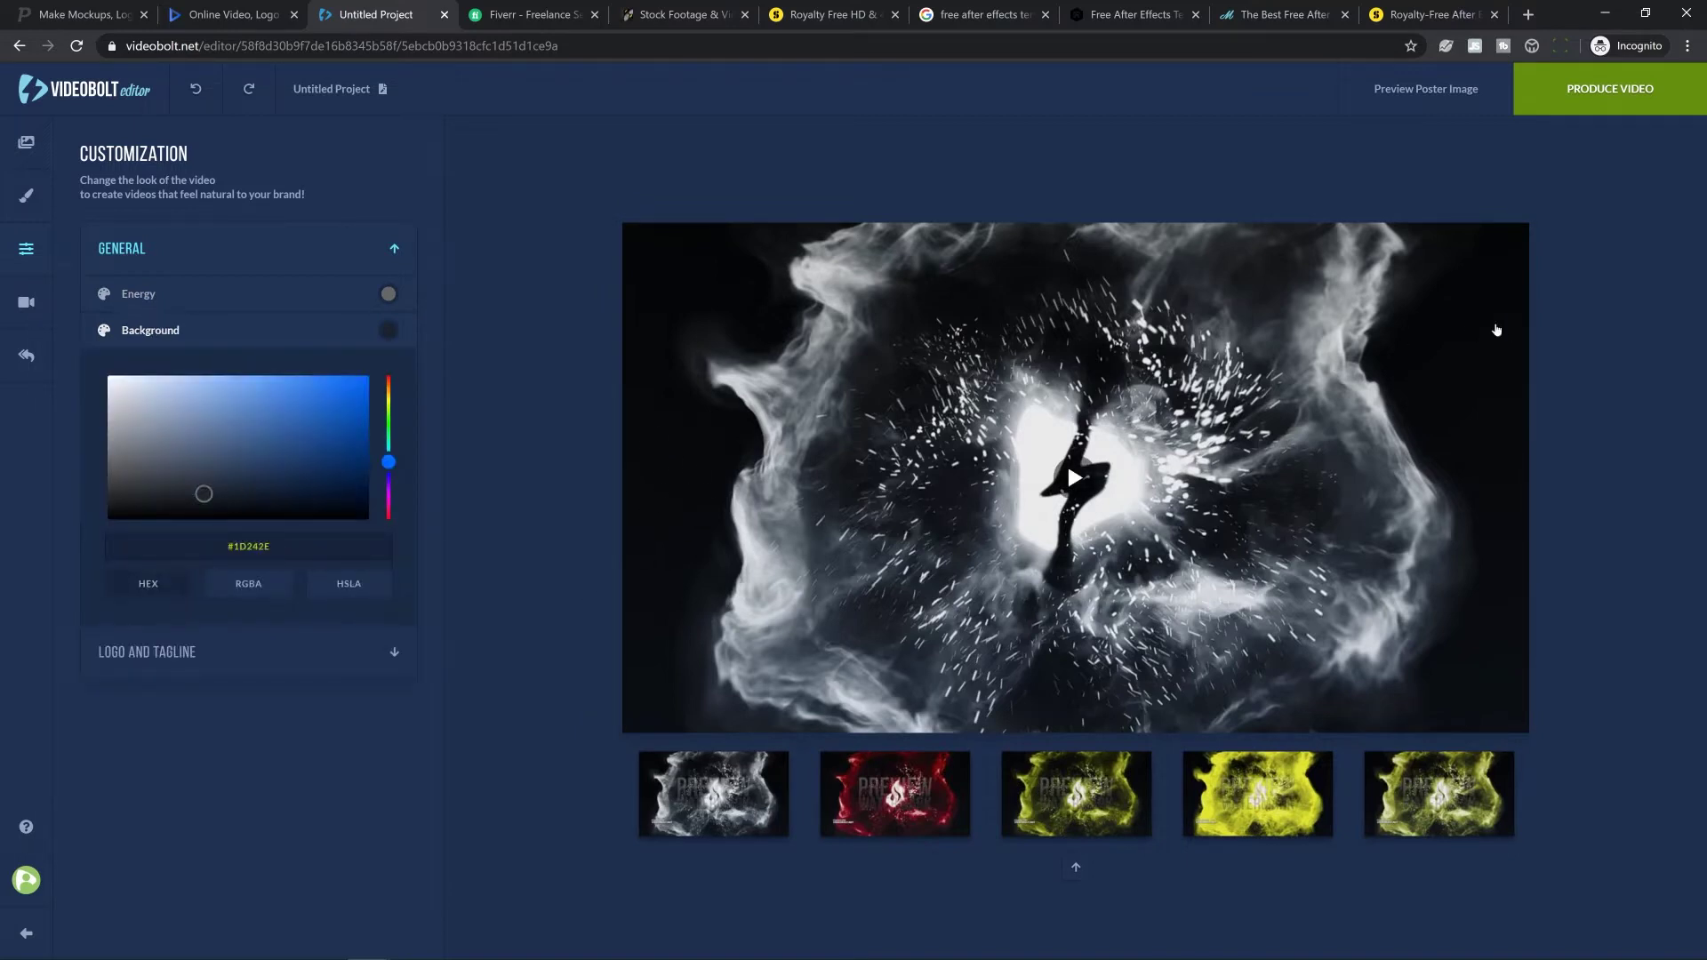
Set the background to blue #0045A7 and expand the Logo and Tagline colour options
left_click_drag(208, 493, 370, 425)
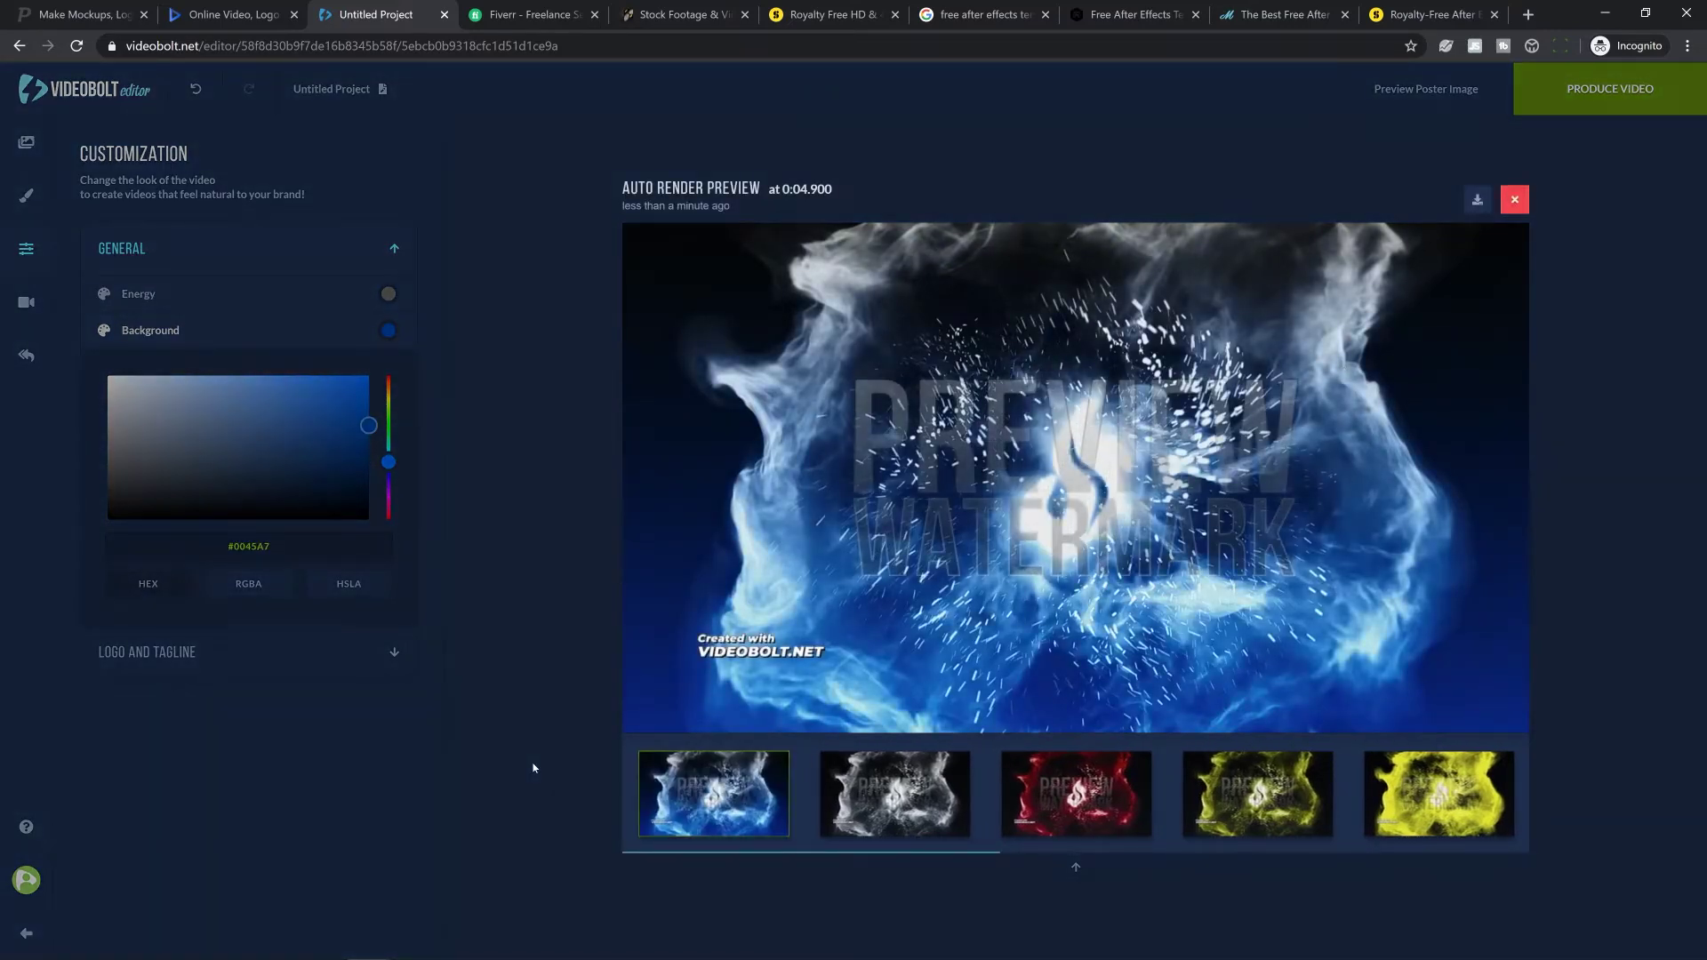
left_click(1514, 199)
left_click(179, 385)
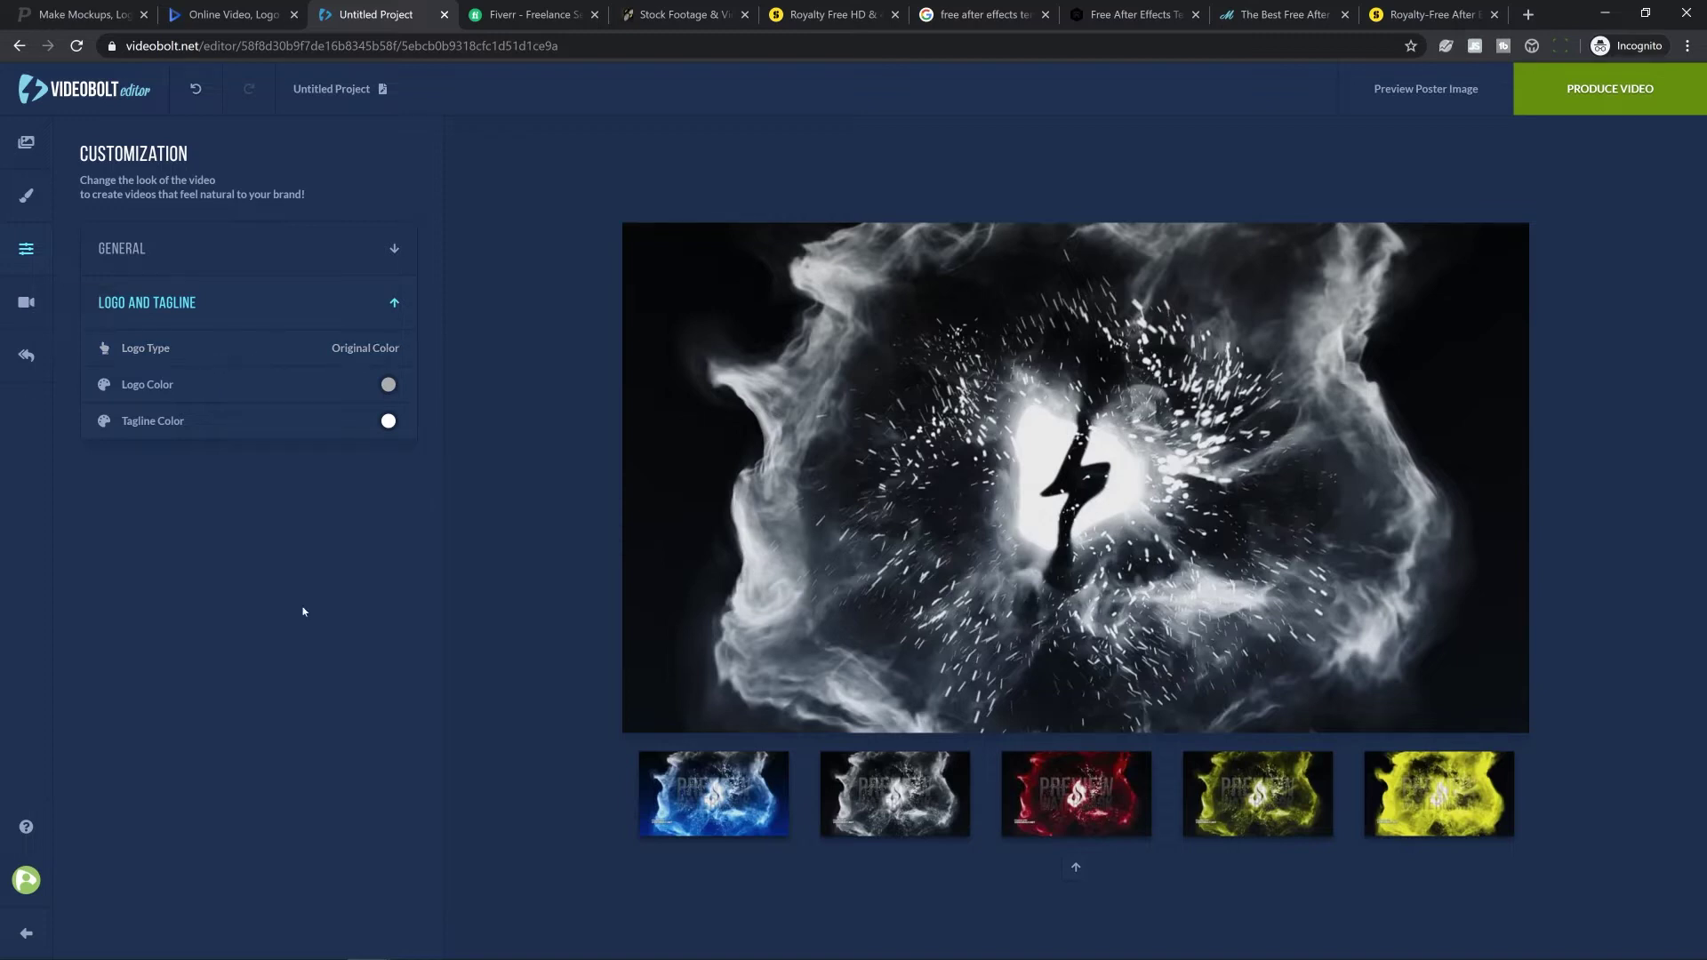
Produce the video as 'YouTube Intro' using the free watermarked render option
left_click(1615, 100)
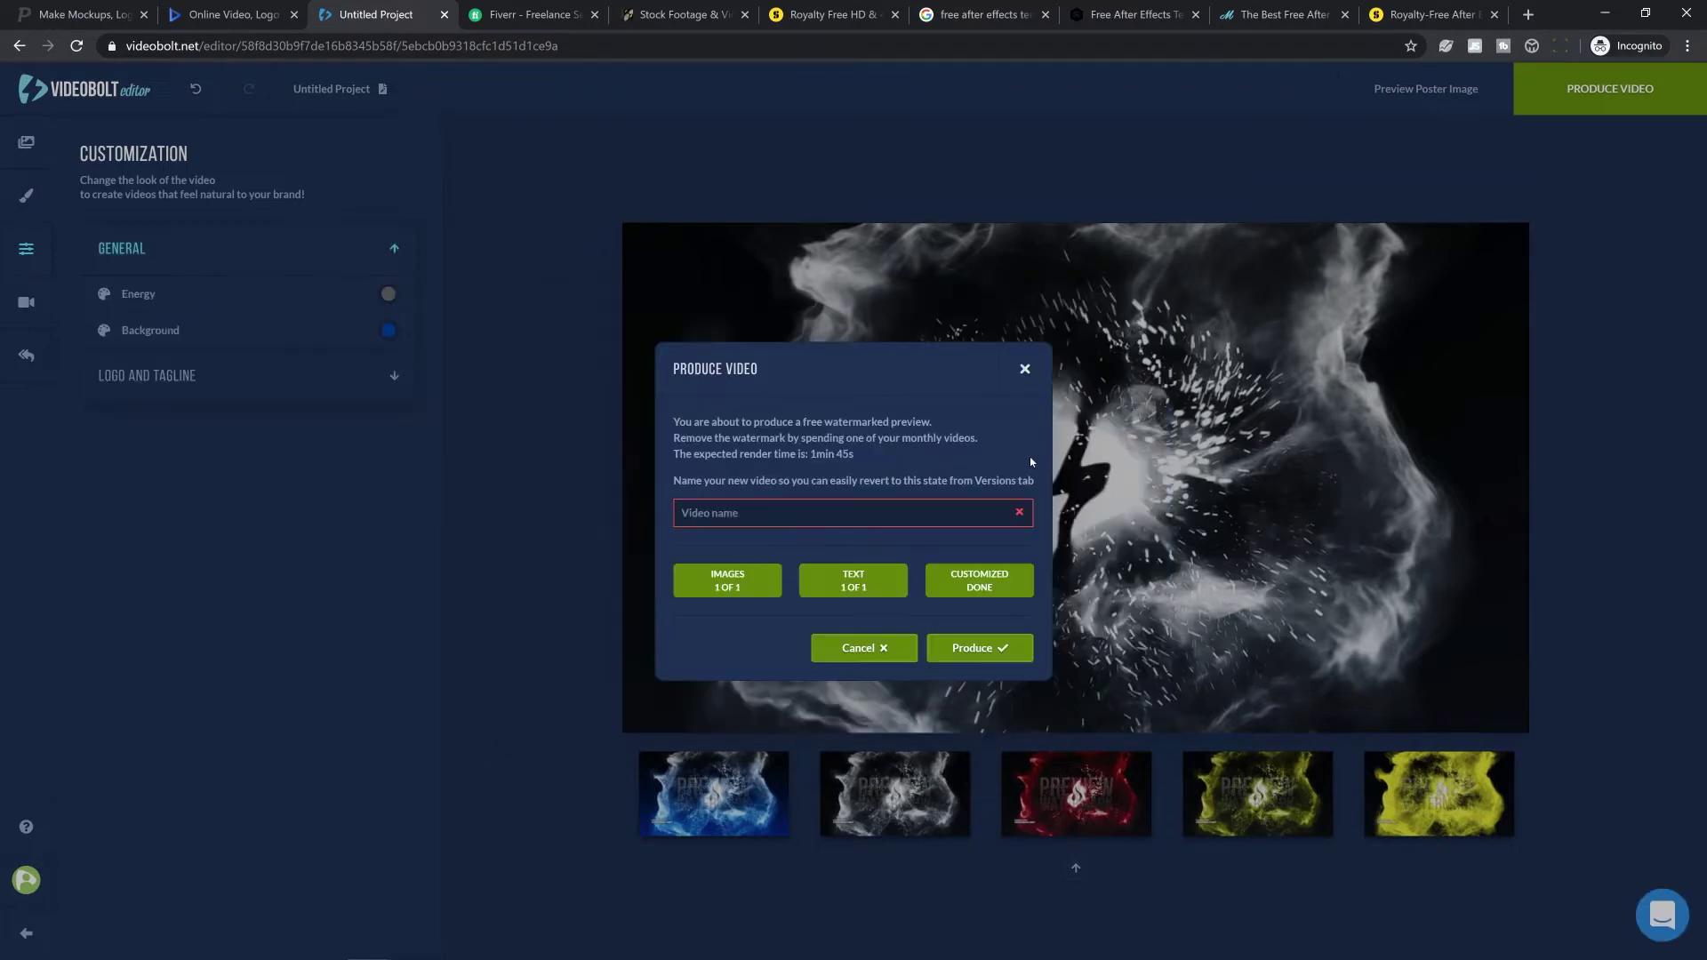
left_click_drag(673, 421, 929, 421)
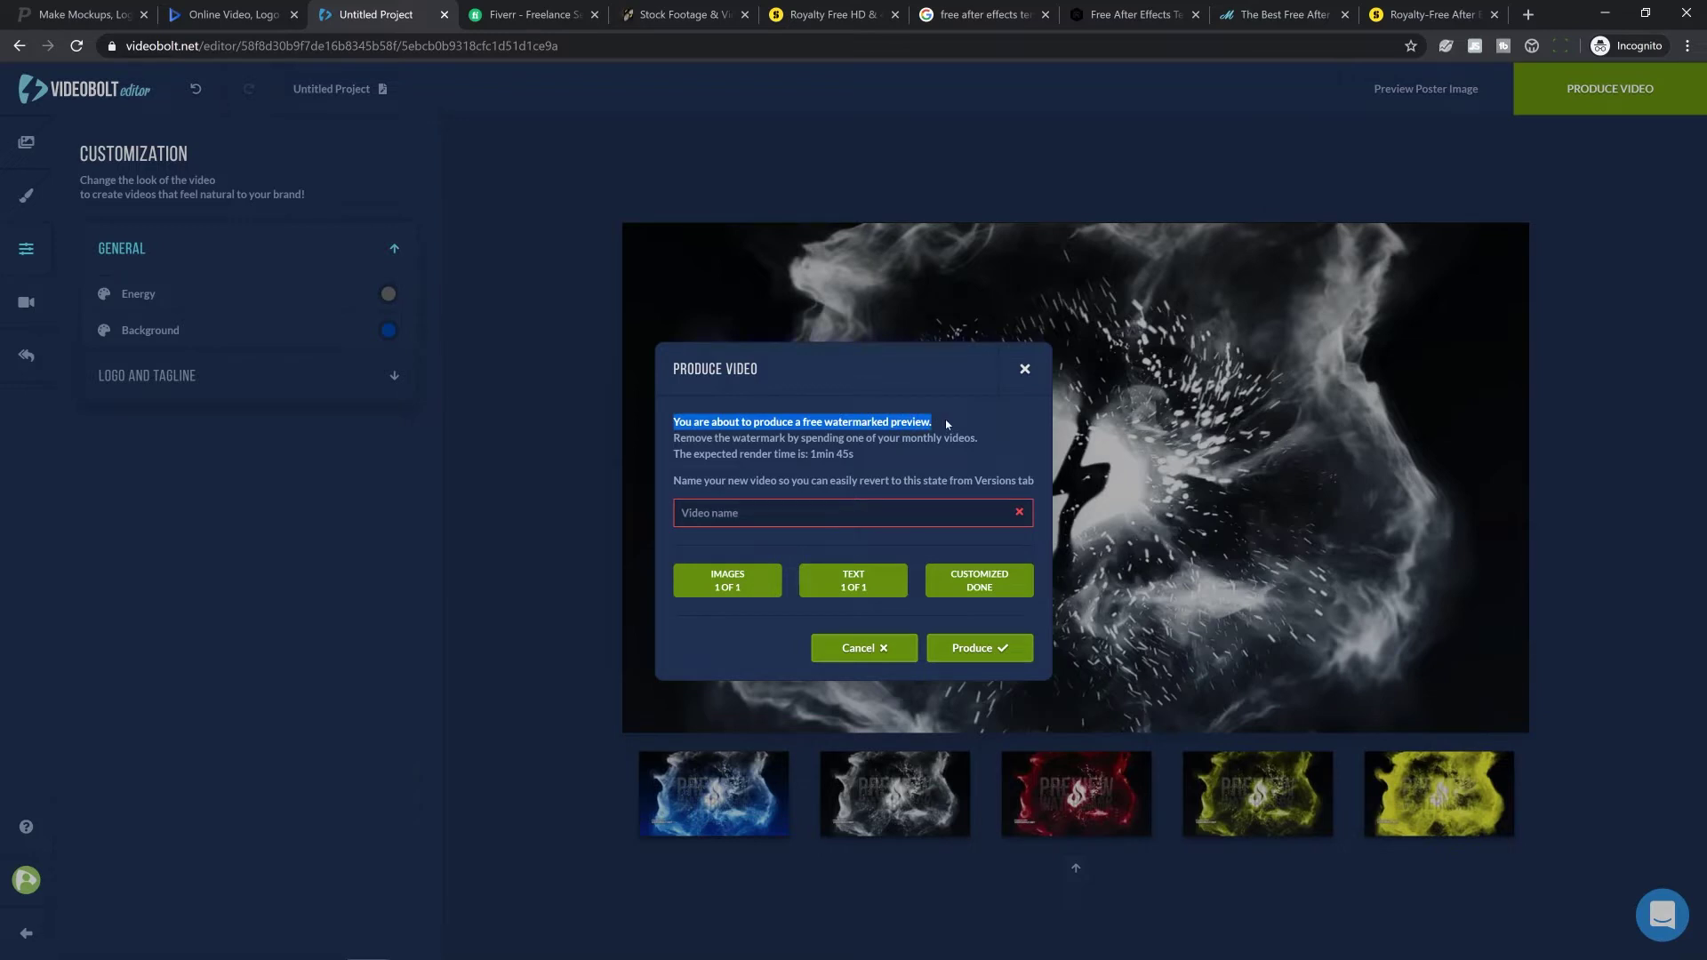
left_click(681, 513)
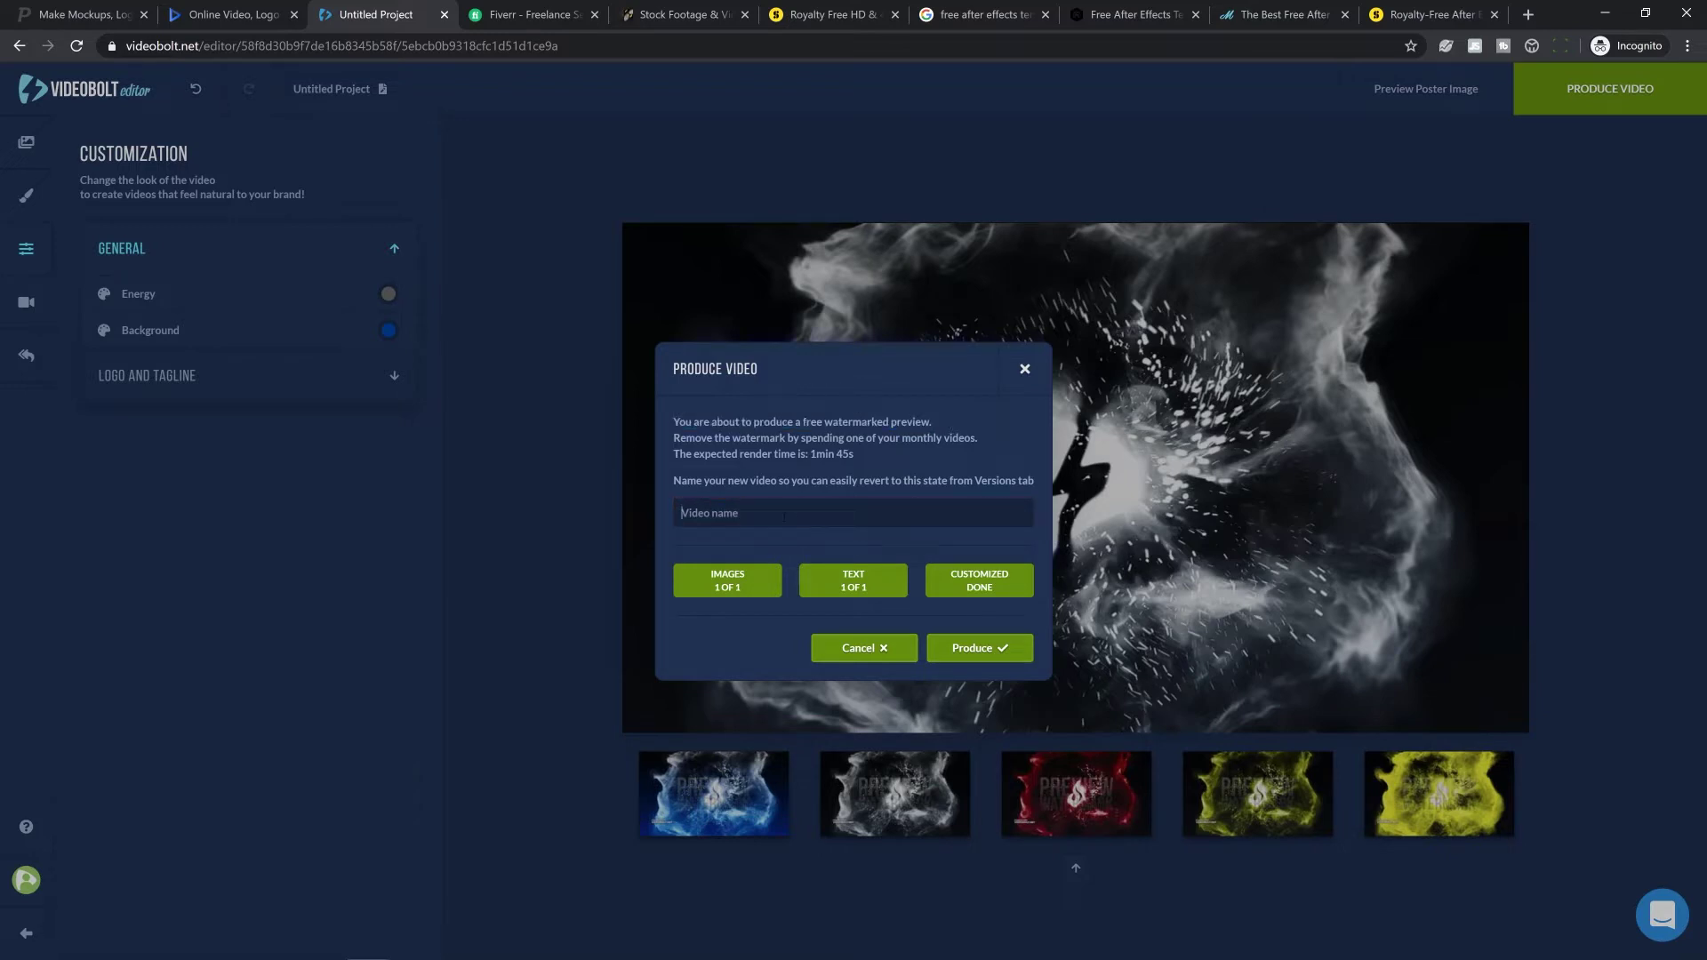
type("YouTube Intro")
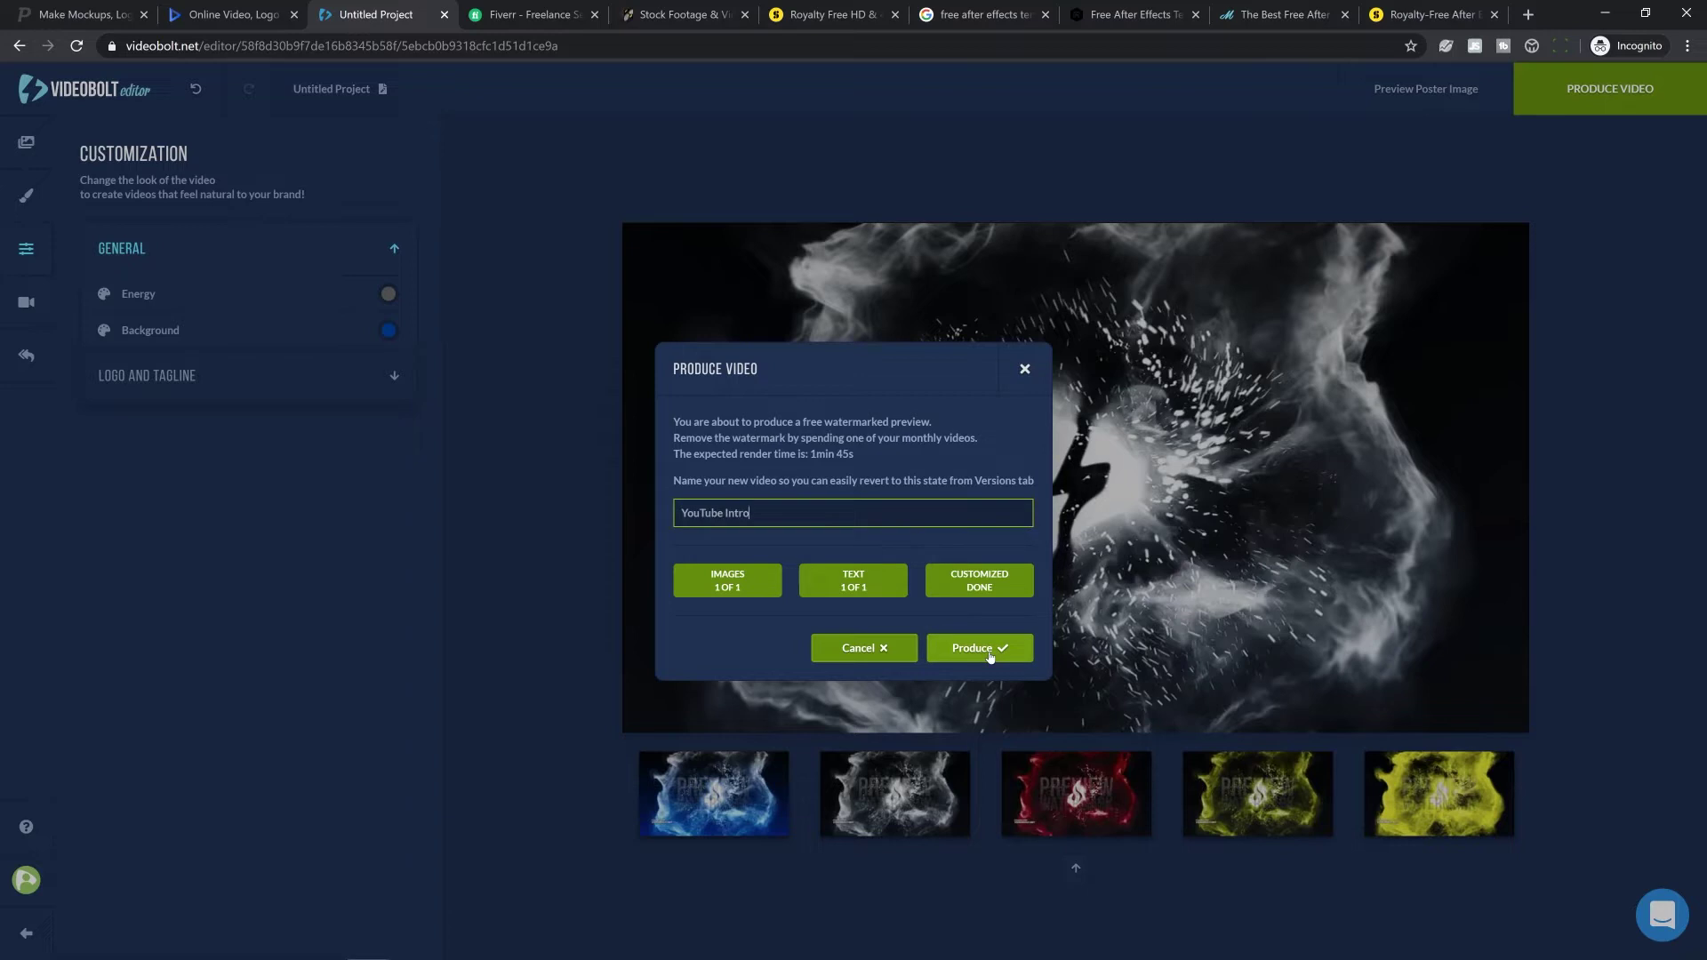
left_click(989, 650)
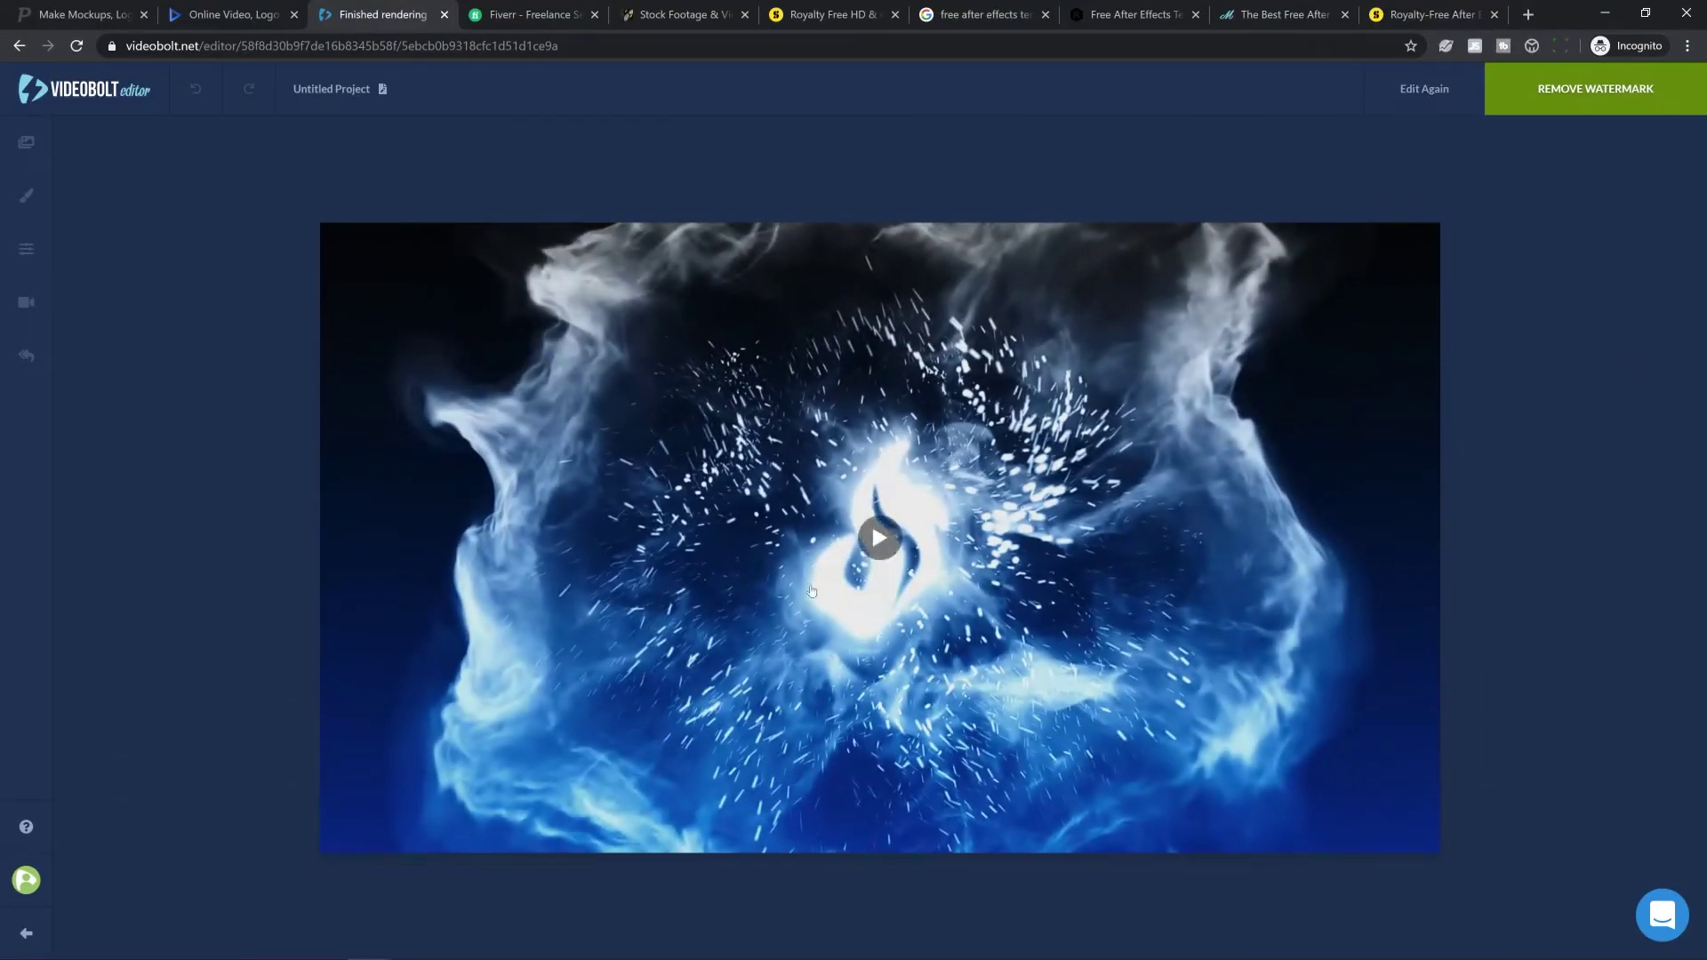
Play the finished watermarked blue Fireborn intro
left_click(886, 548)
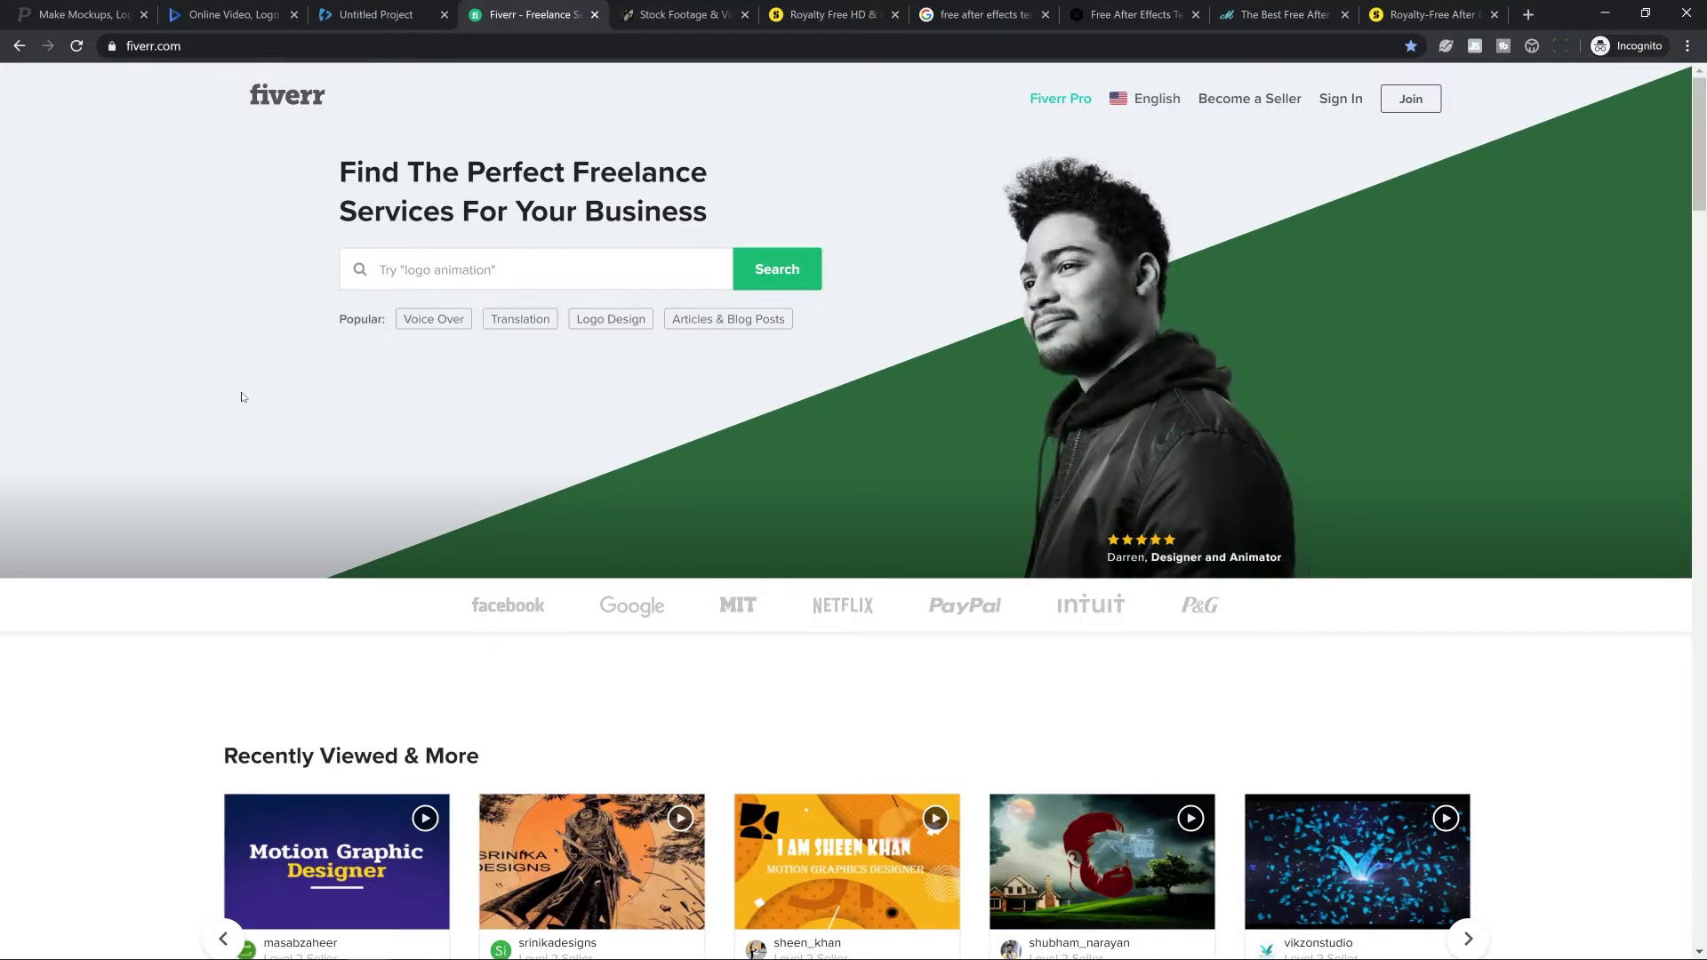
Search Fiverr for 'video intro'
left_click(437, 269)
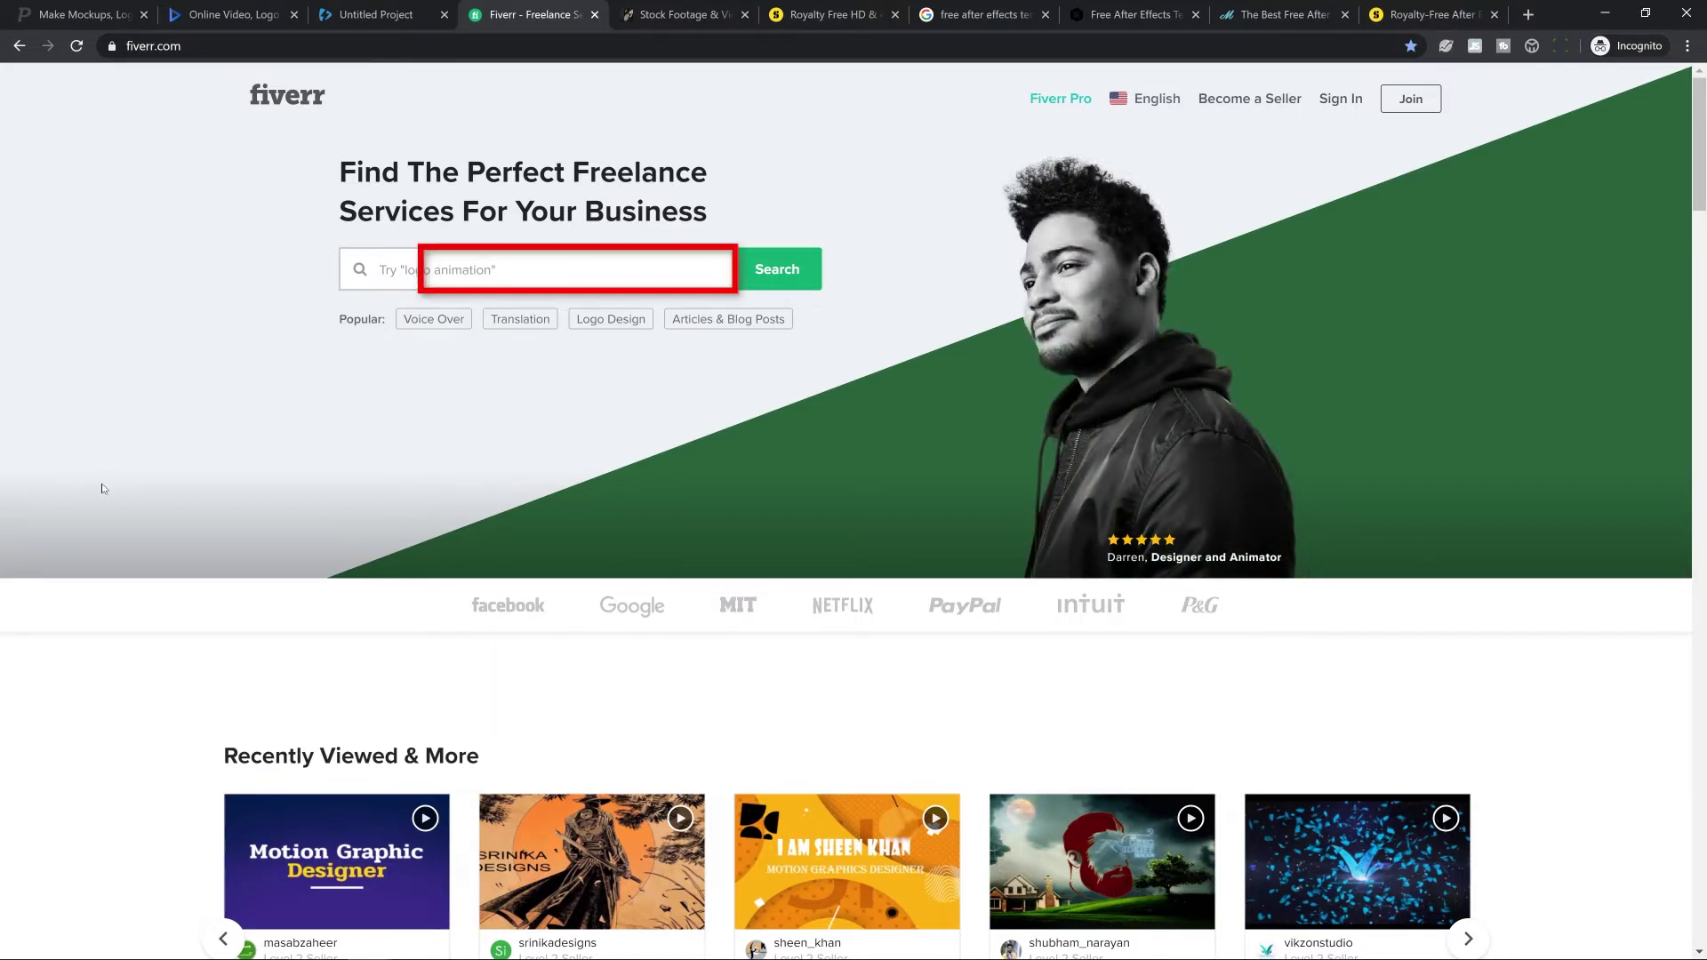
type("video intro")
key("Return")
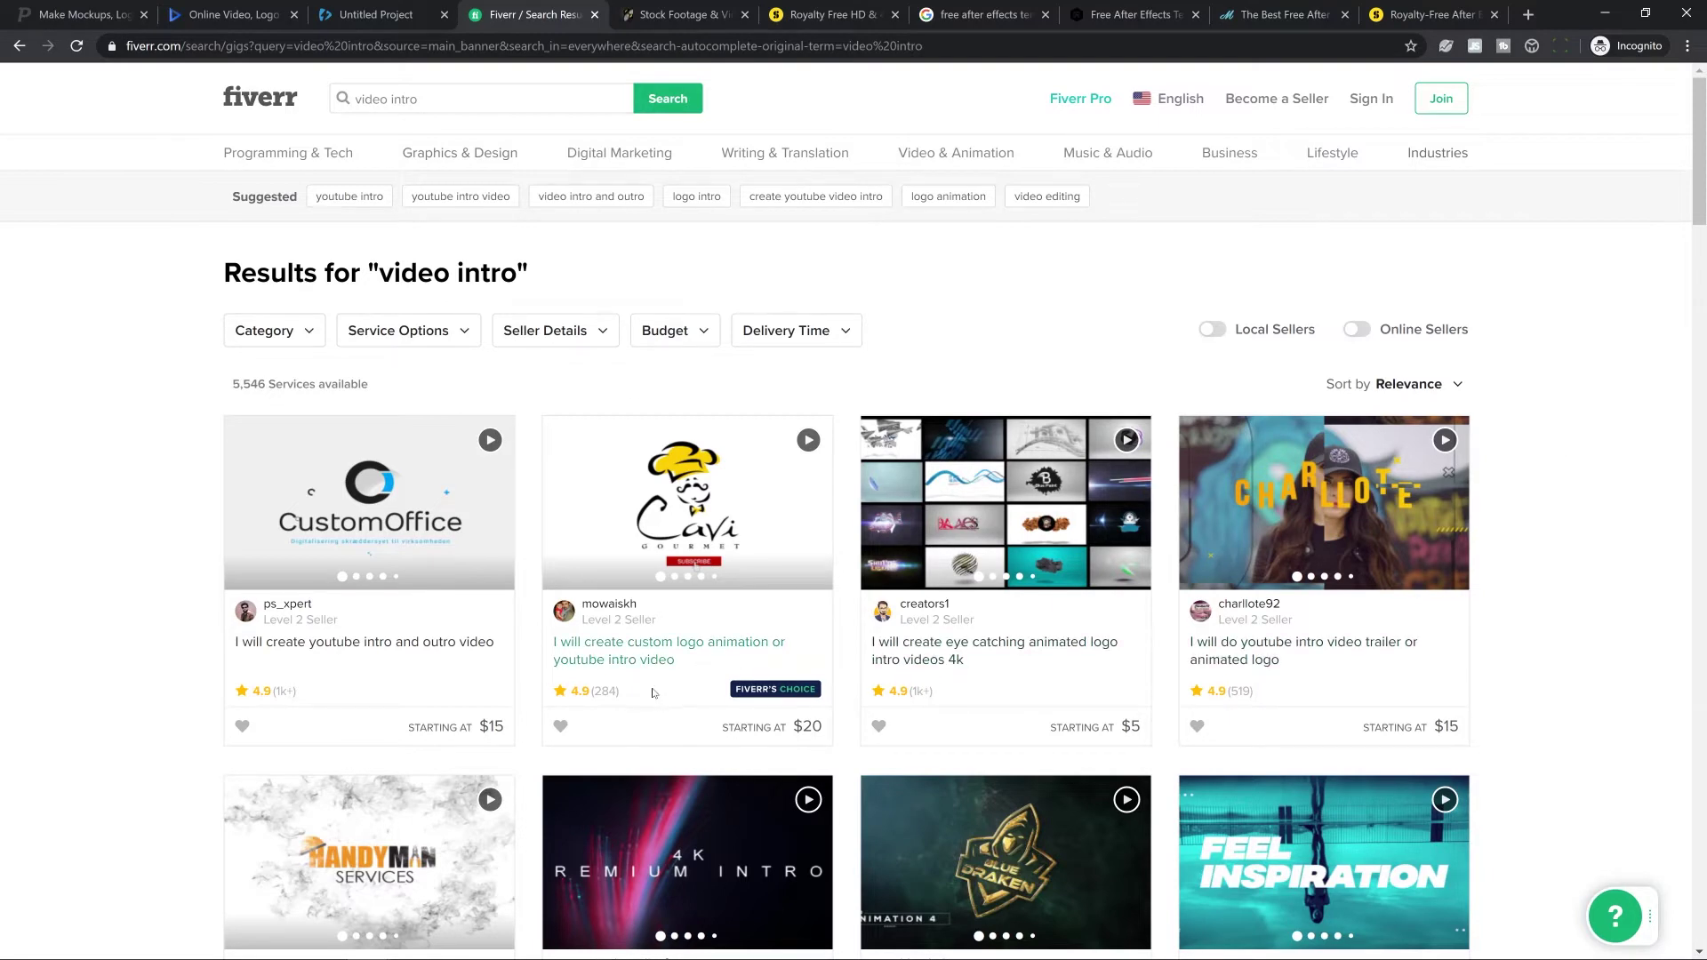
Open the $35 custom logo animation gig, browse its samples, and compare Standard and Premium packages
left_click(649, 656)
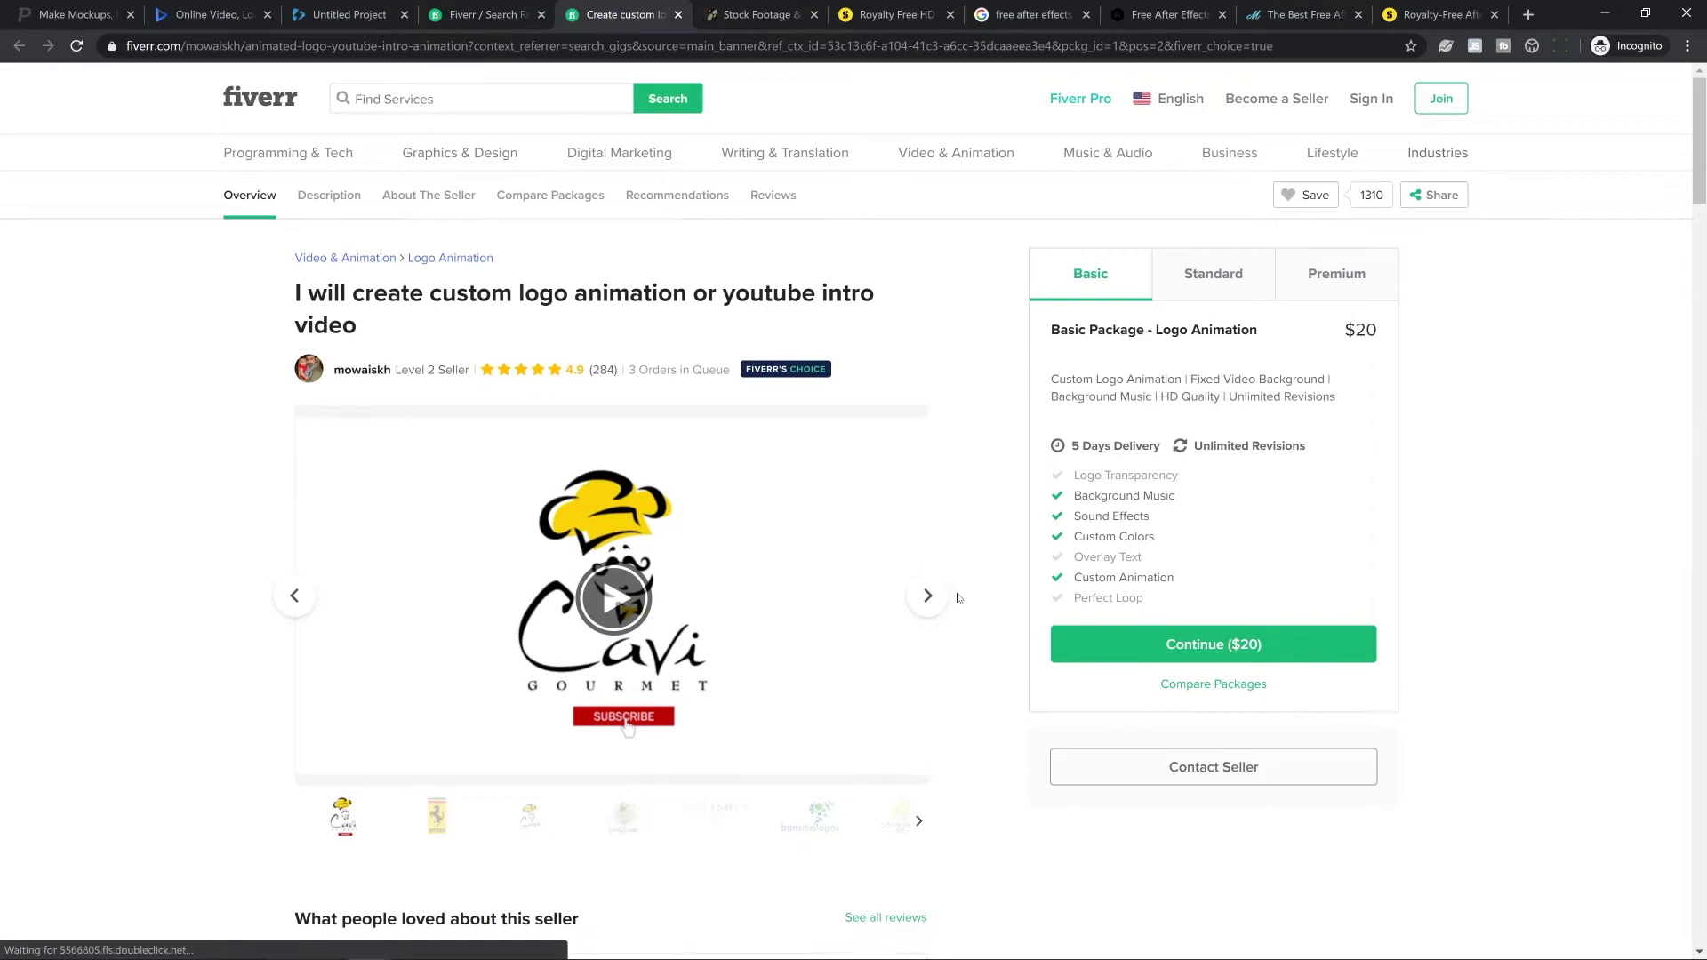
left_click(931, 607)
left_click(929, 605)
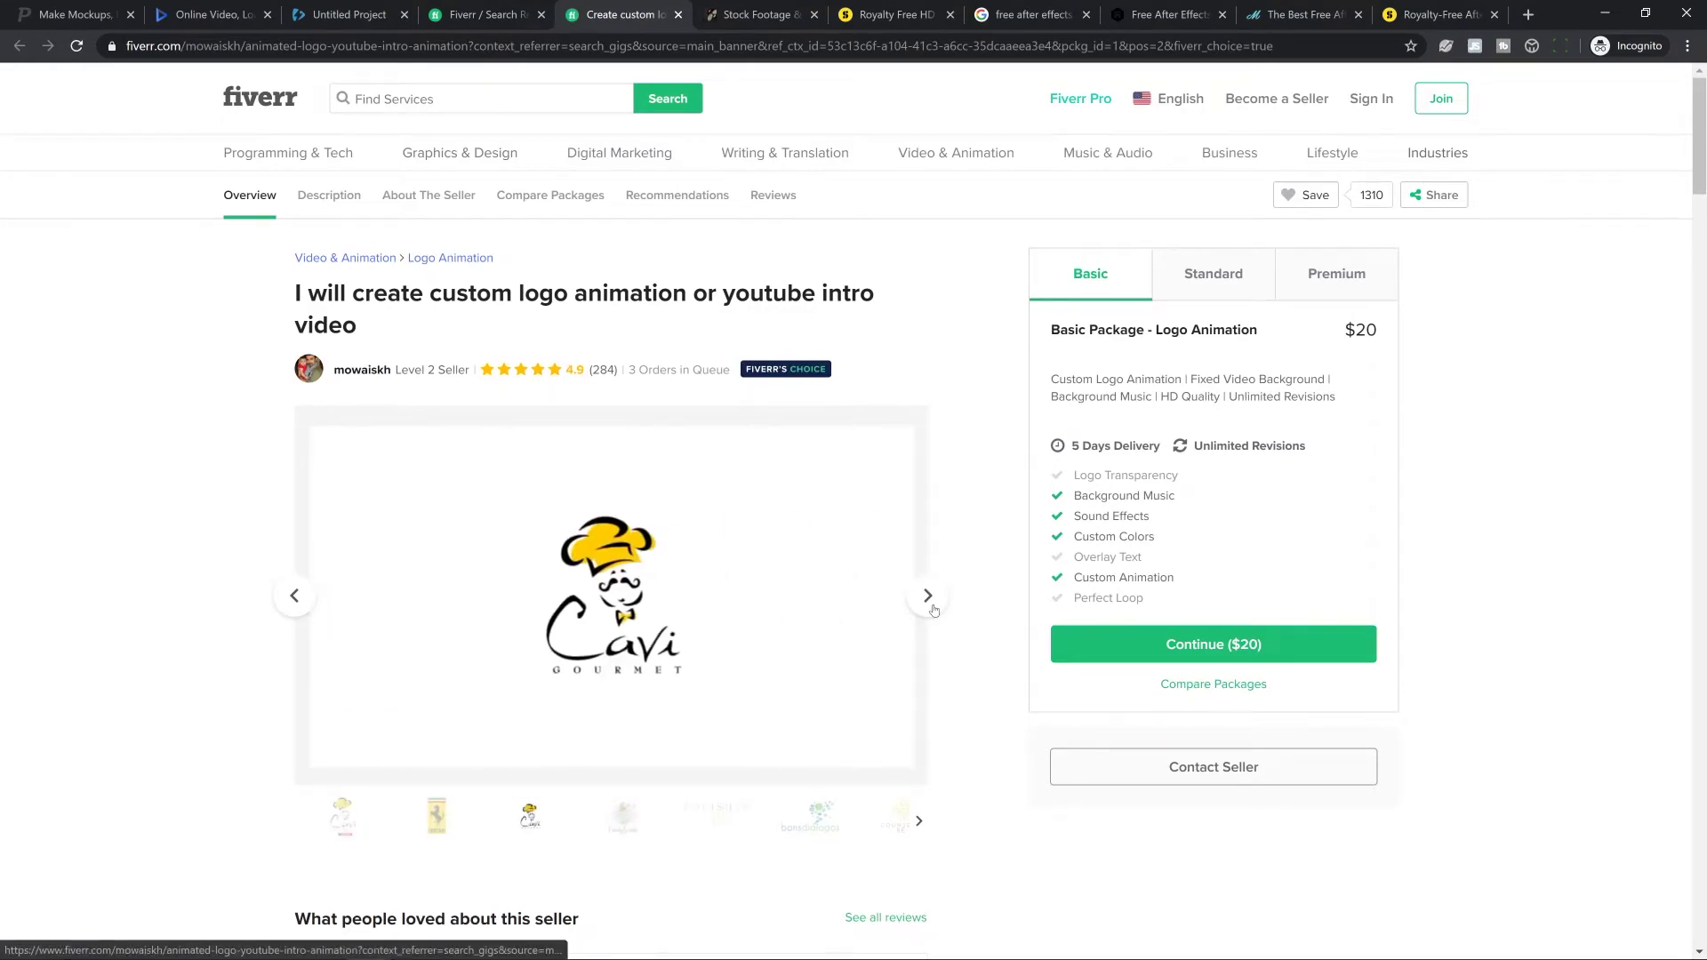
left_click(929, 604)
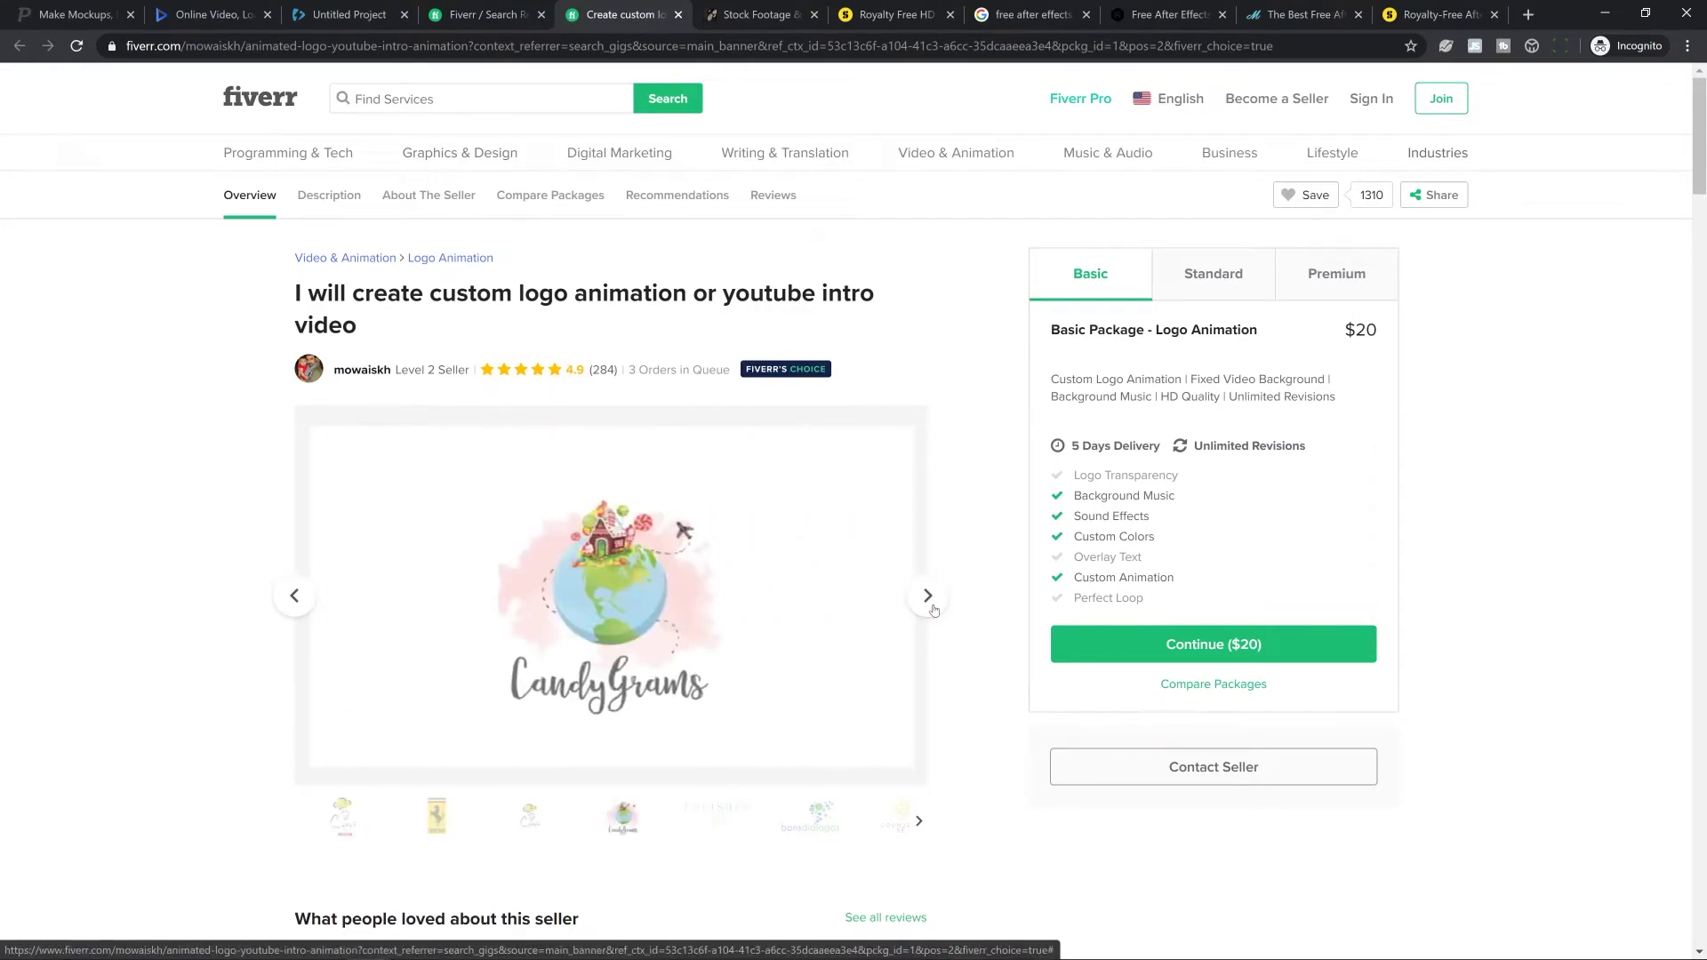
left_click(929, 604)
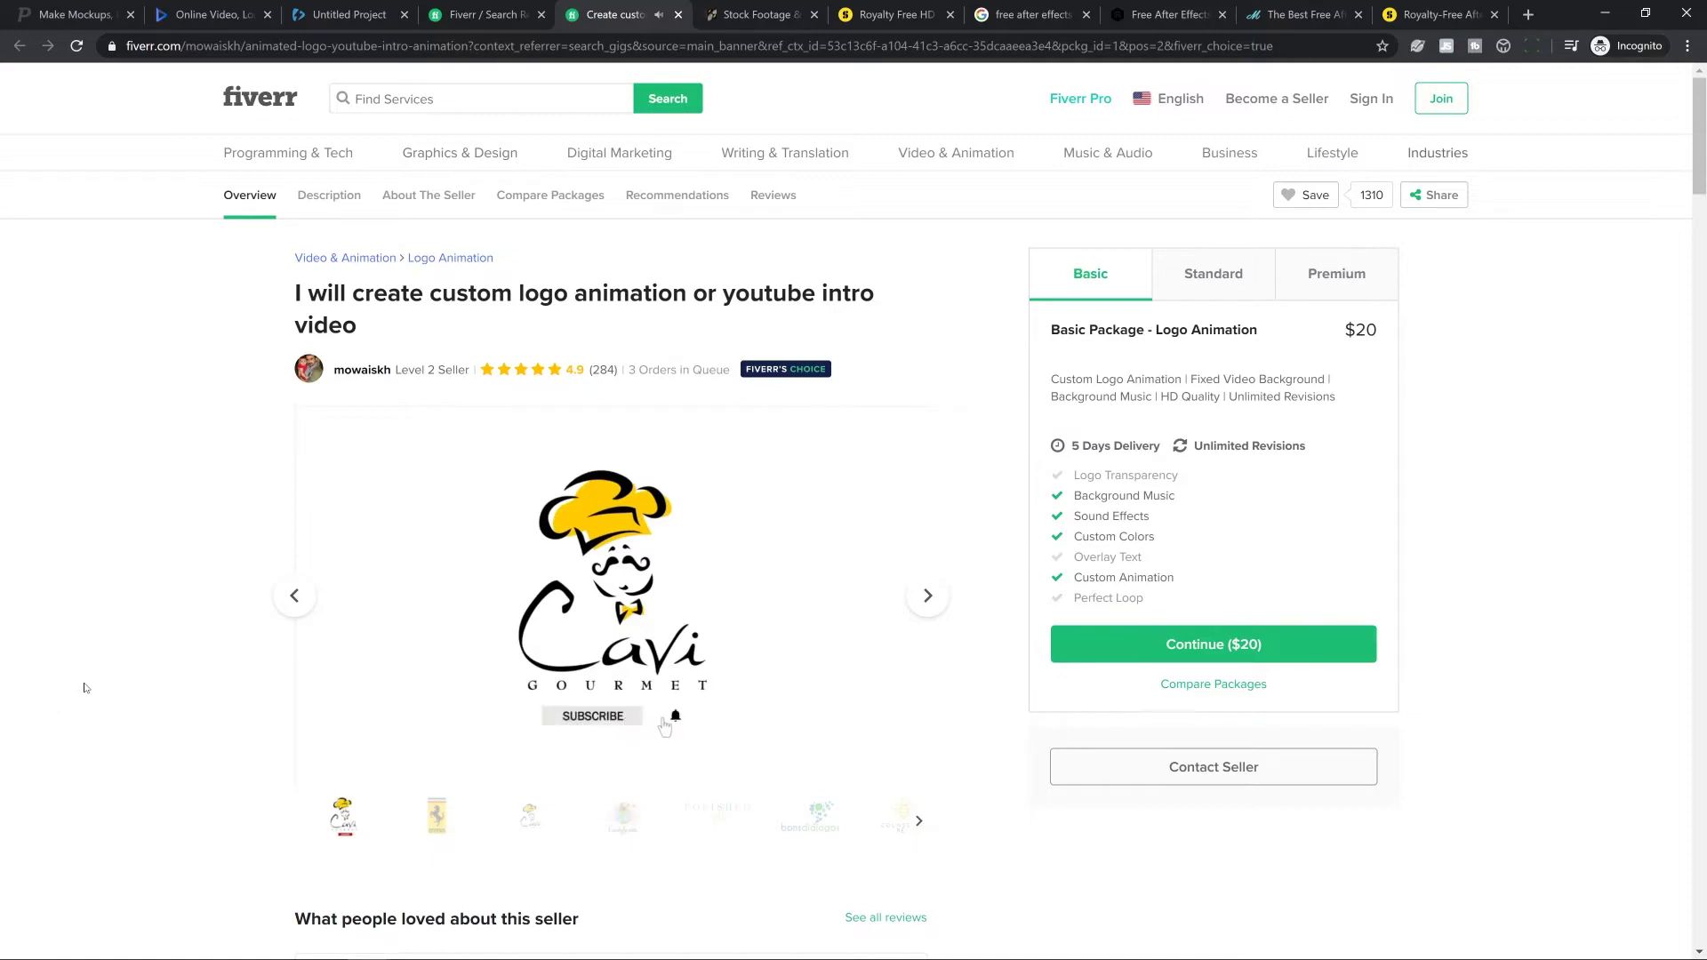
left_click(614, 542)
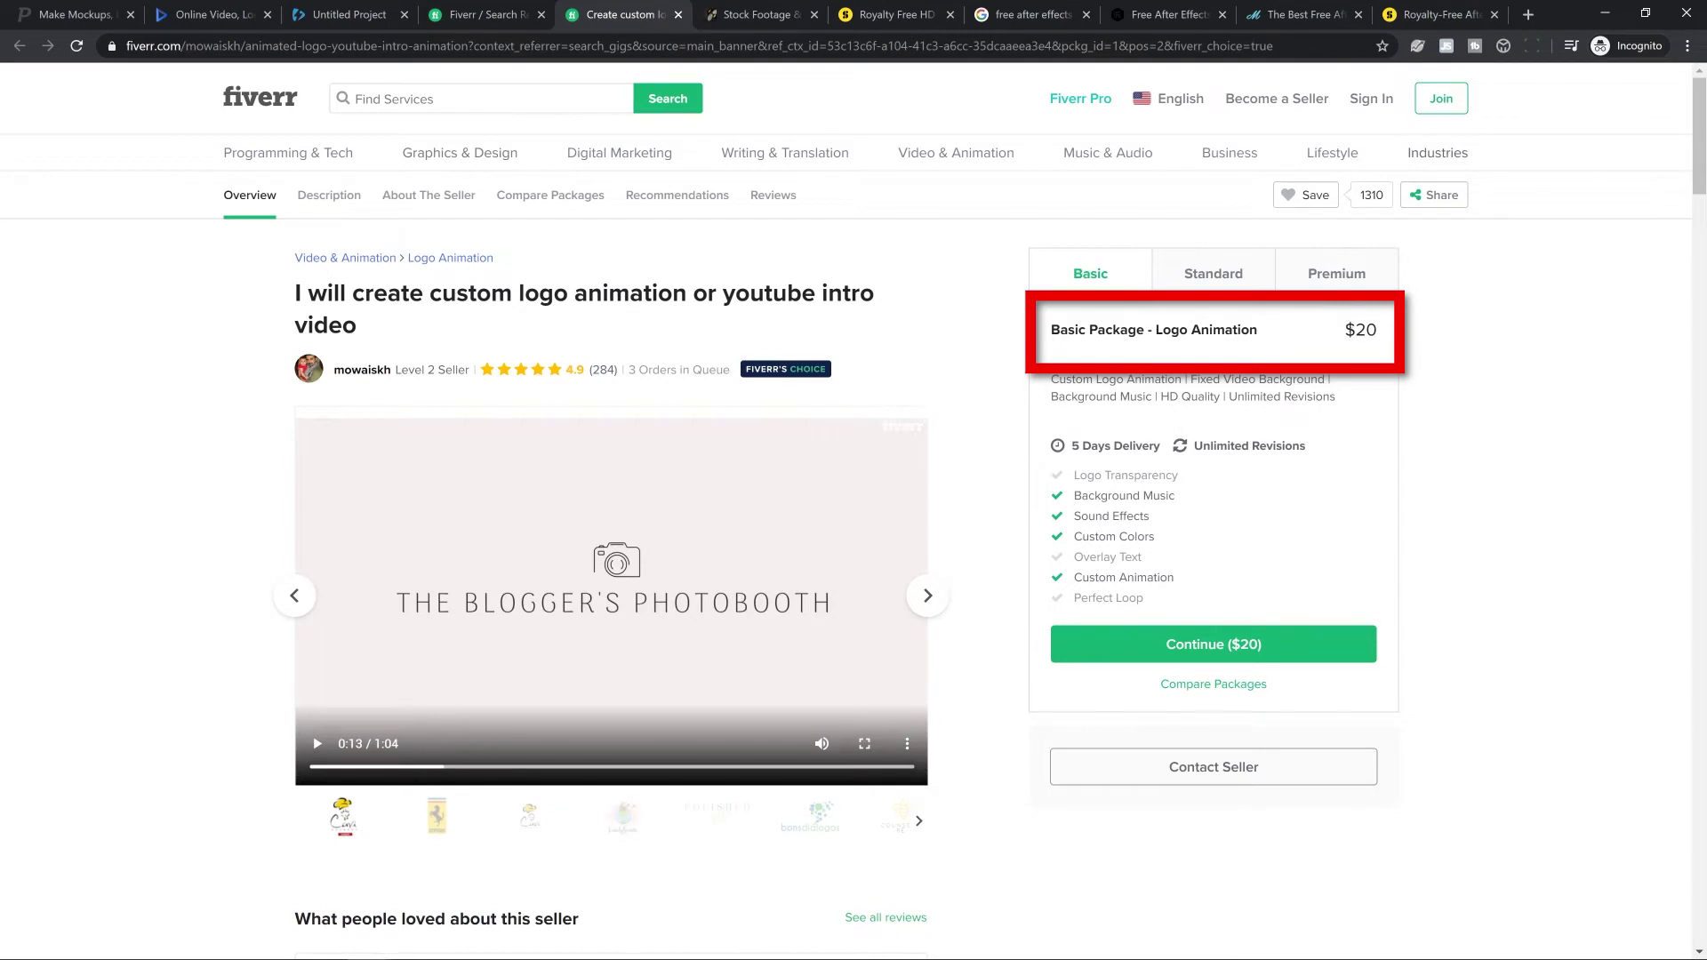
left_click(1186, 282)
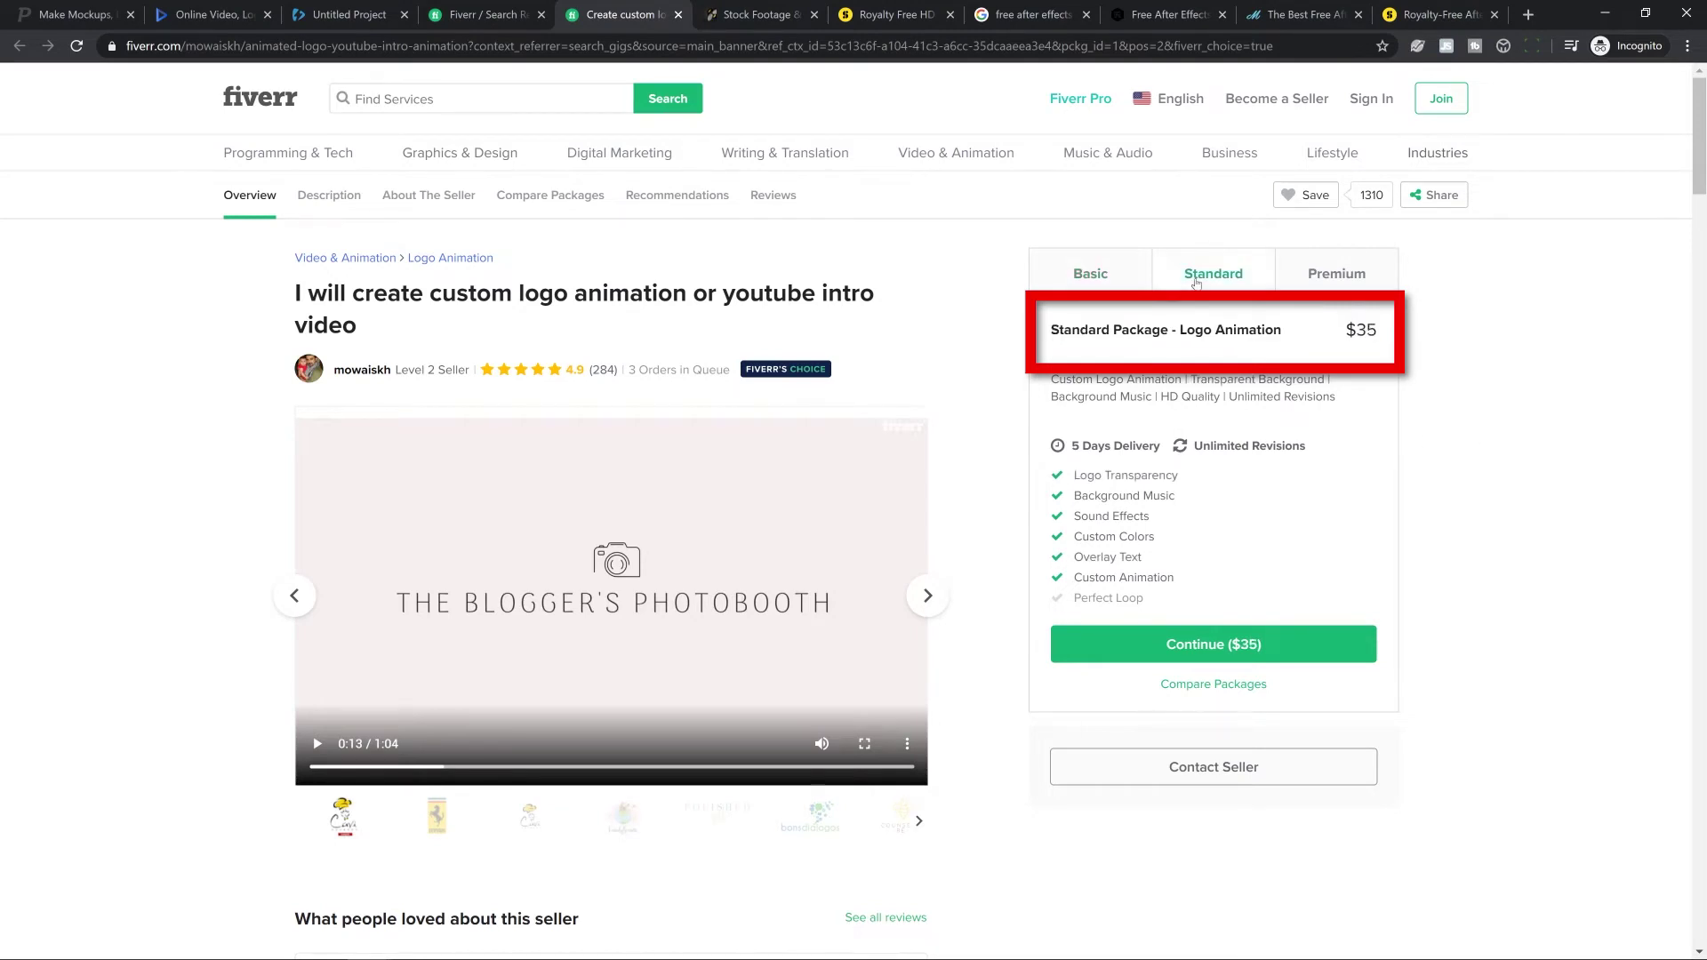
left_click(1336, 273)
Page through more of the gig's sample videos, then close it to return to results
left_click(929, 601)
left_click(929, 598)
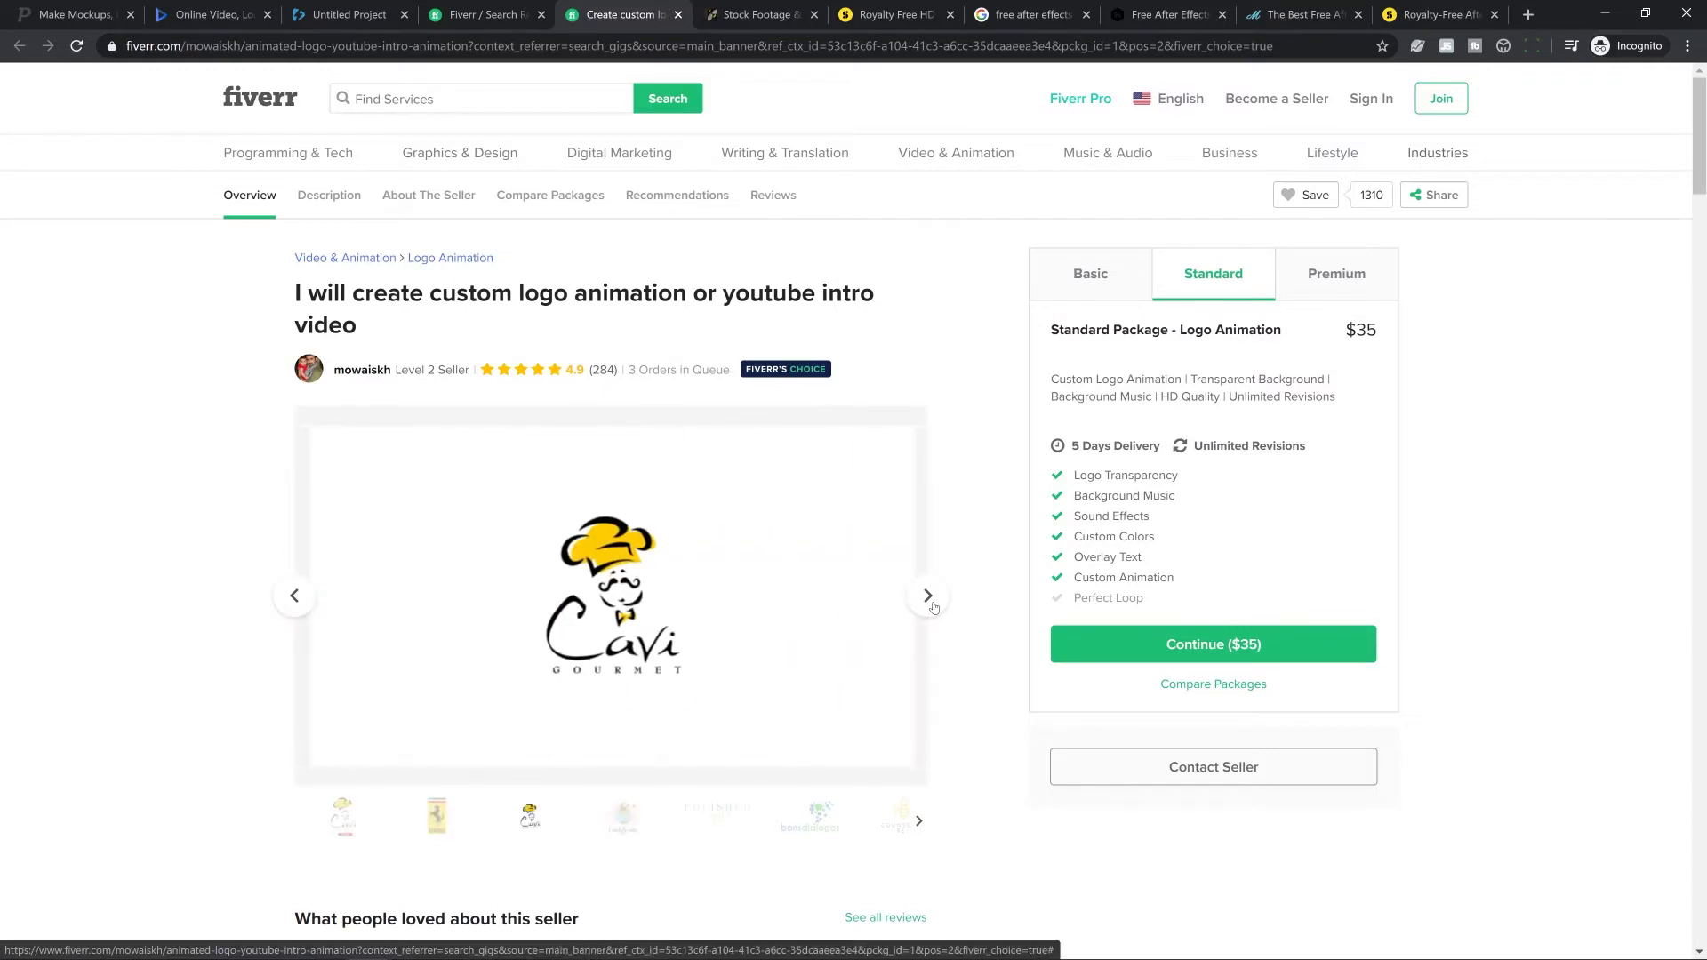
left_click(929, 598)
left_click(929, 599)
left_click(929, 598)
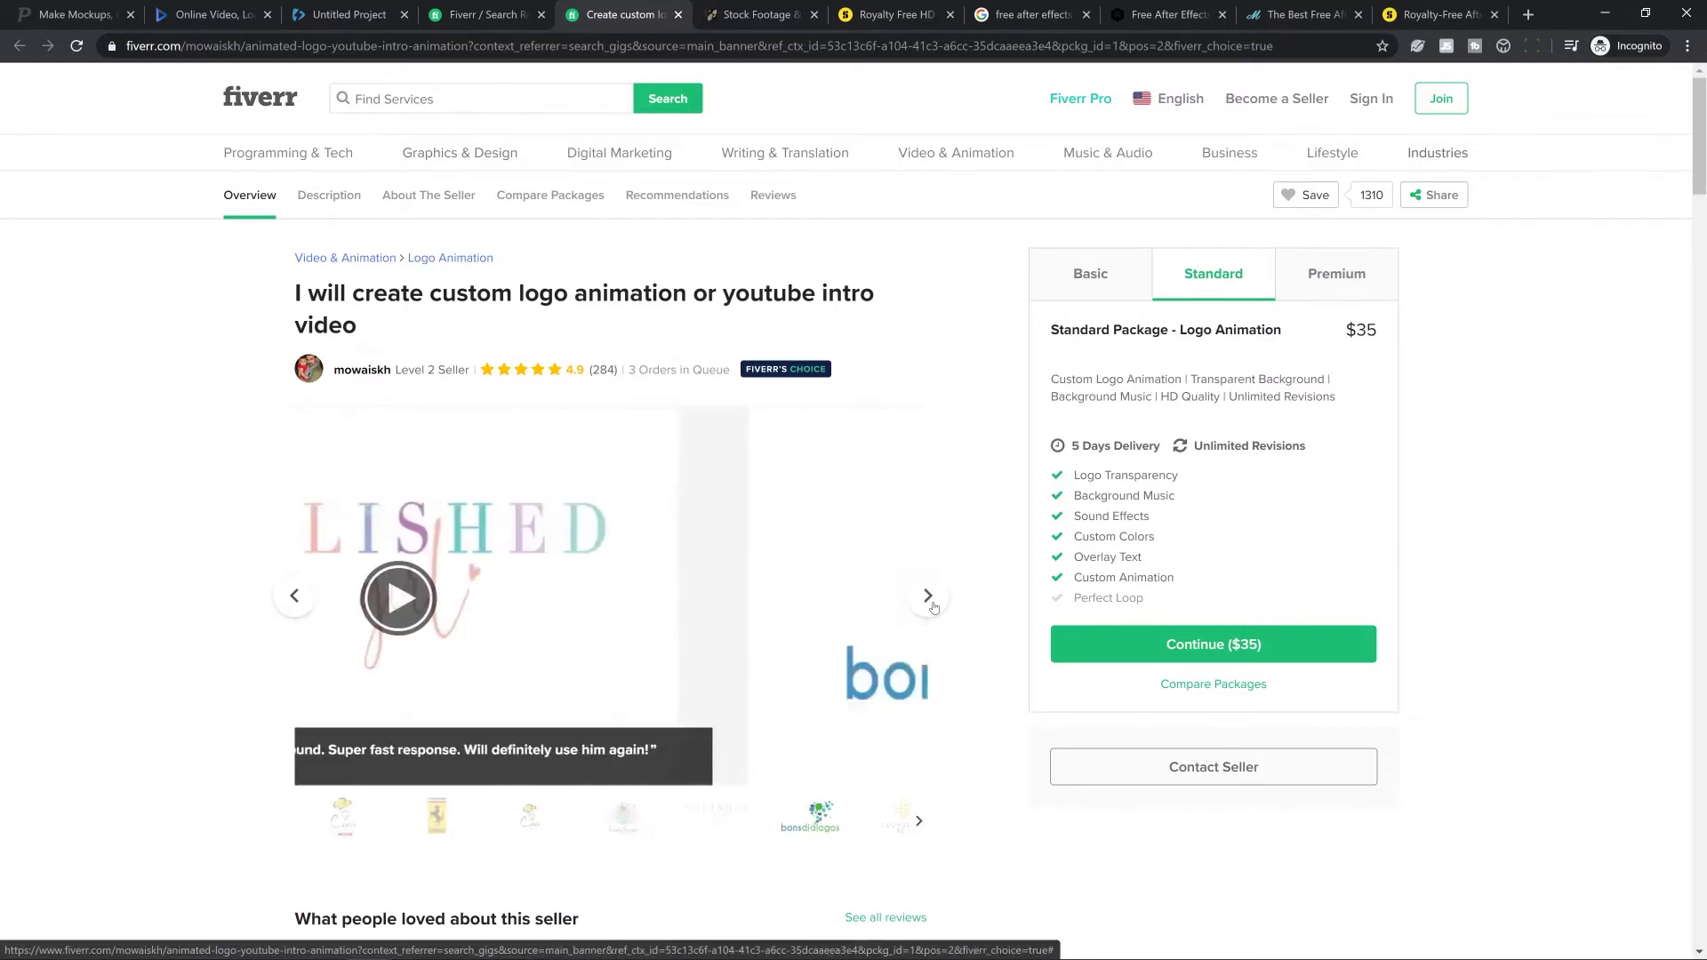
key("ctrl+w")
scroll(1585, 570, "down", 3)
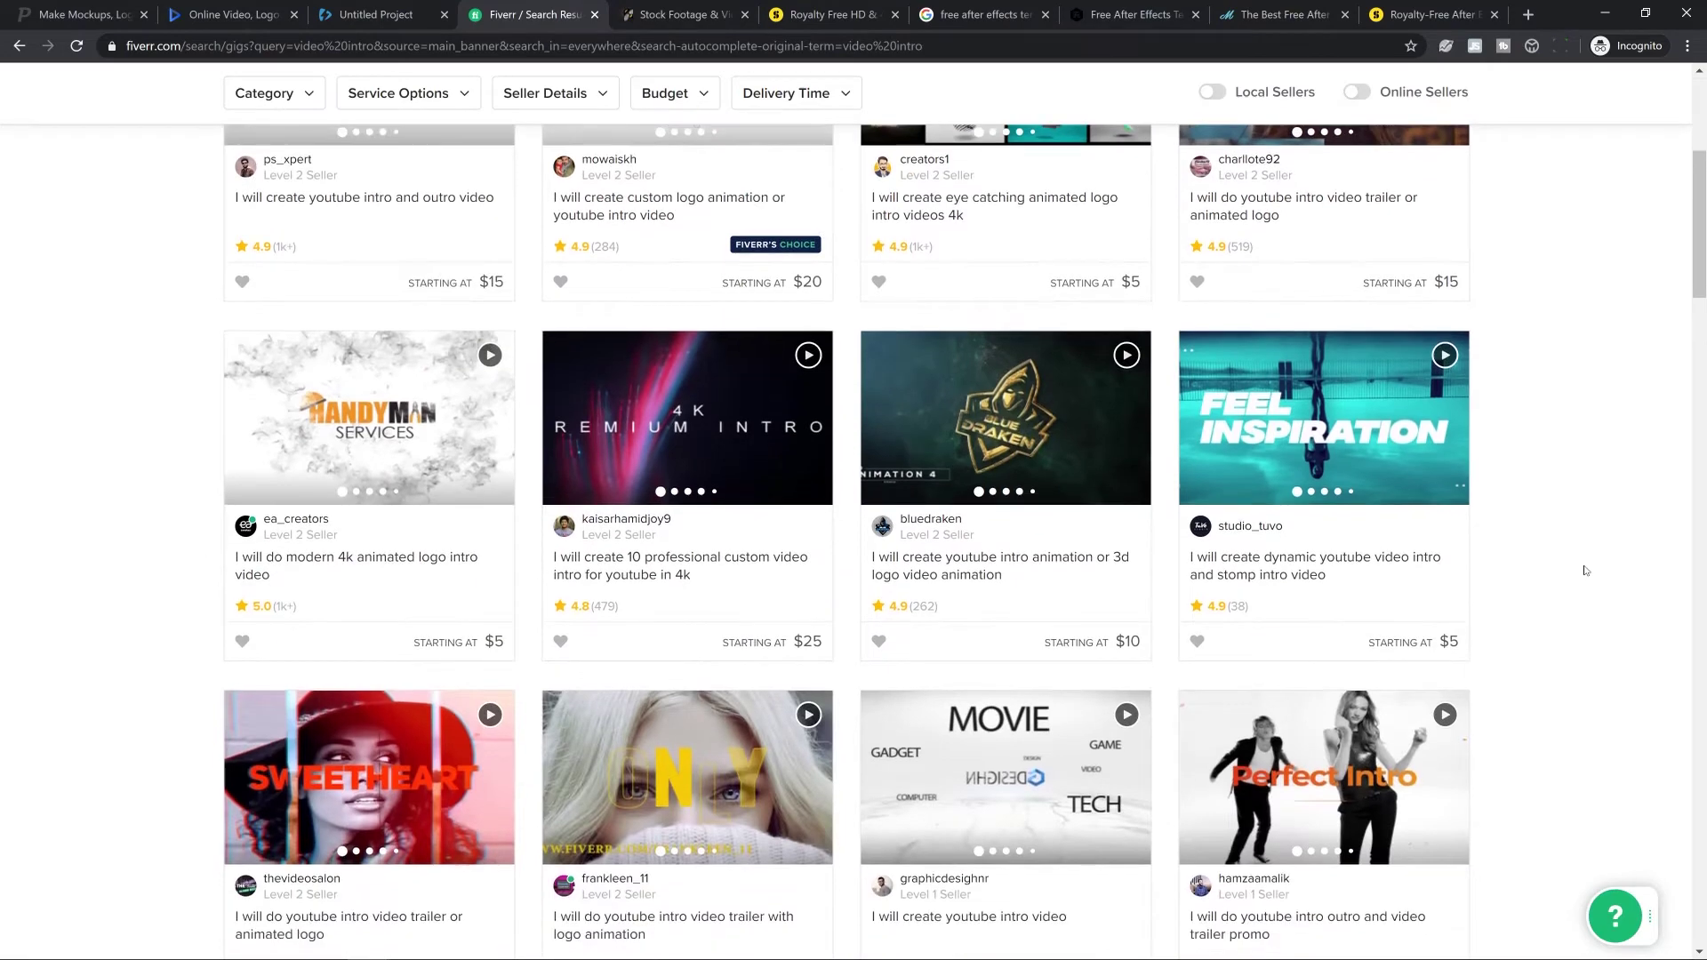
scroll(1585, 570, "down", 1)
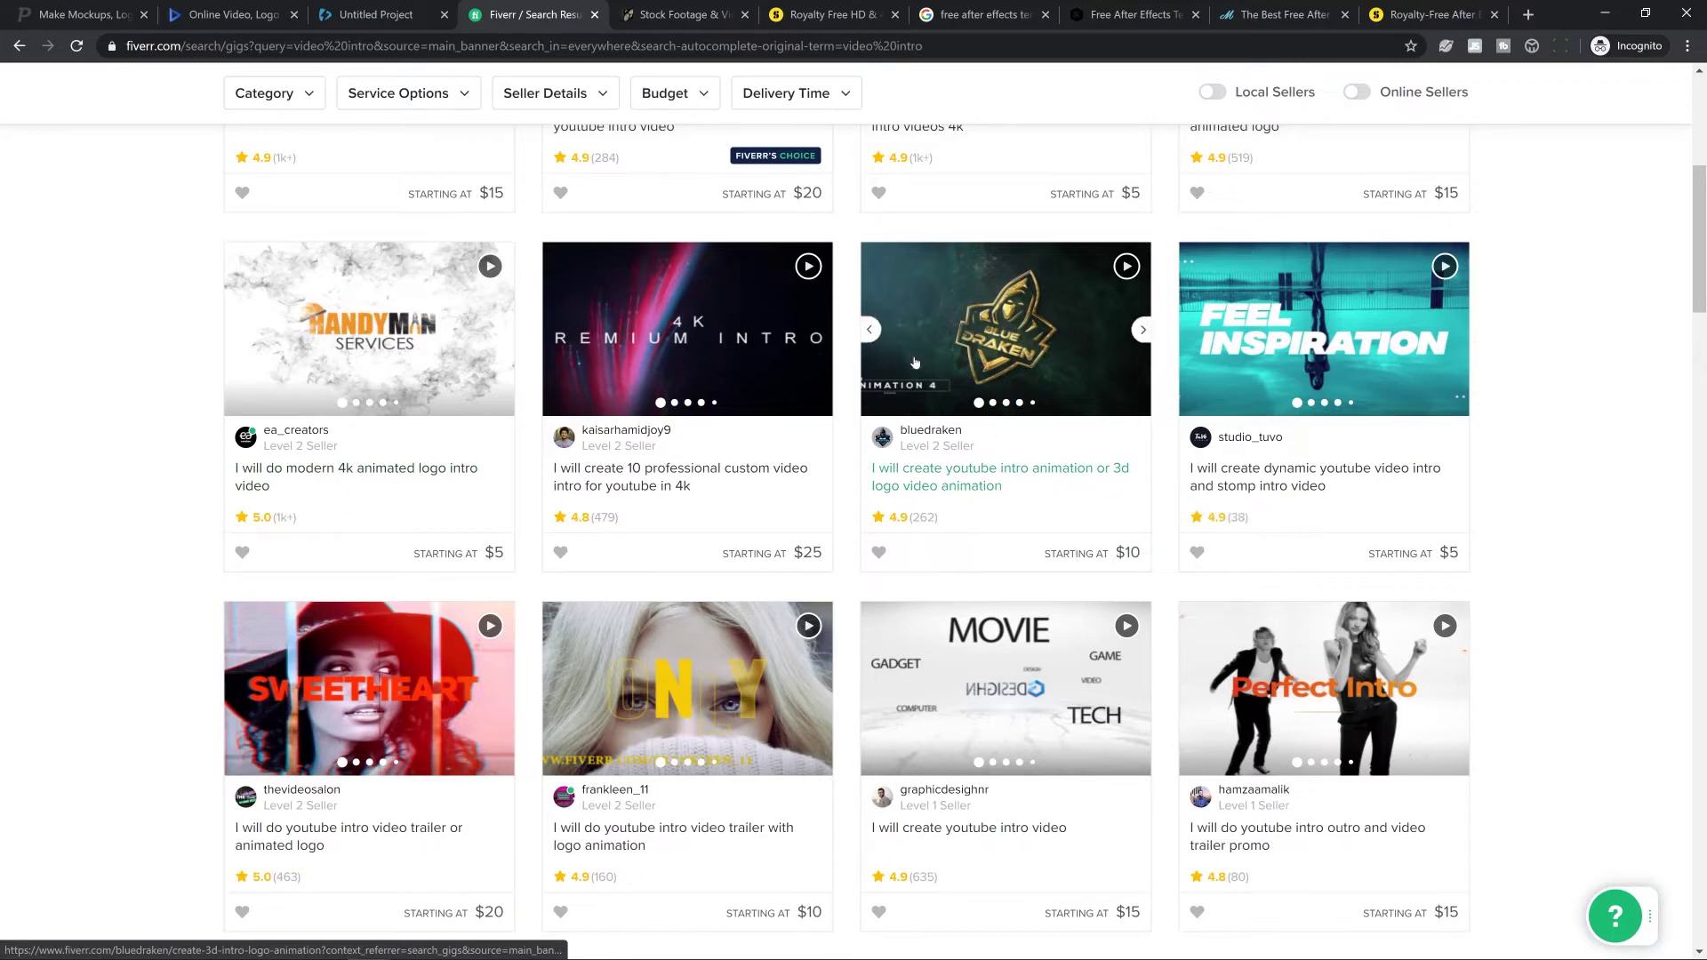
left_click(988, 473)
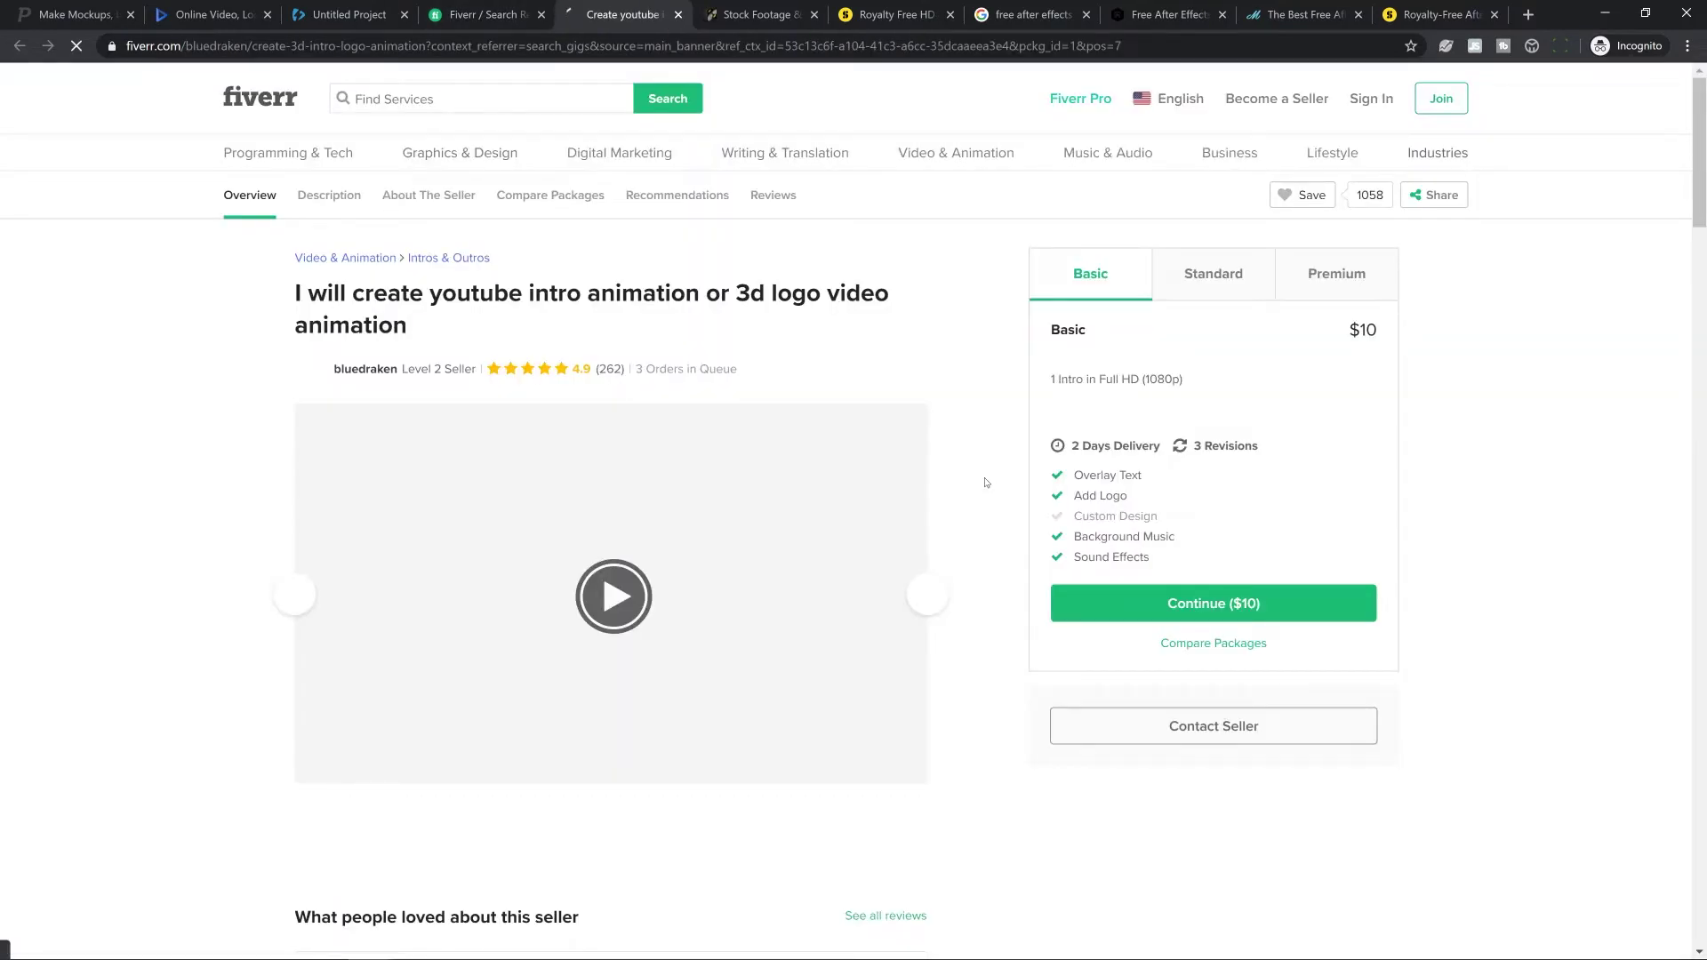
scroll(1049, 600, "down", 1)
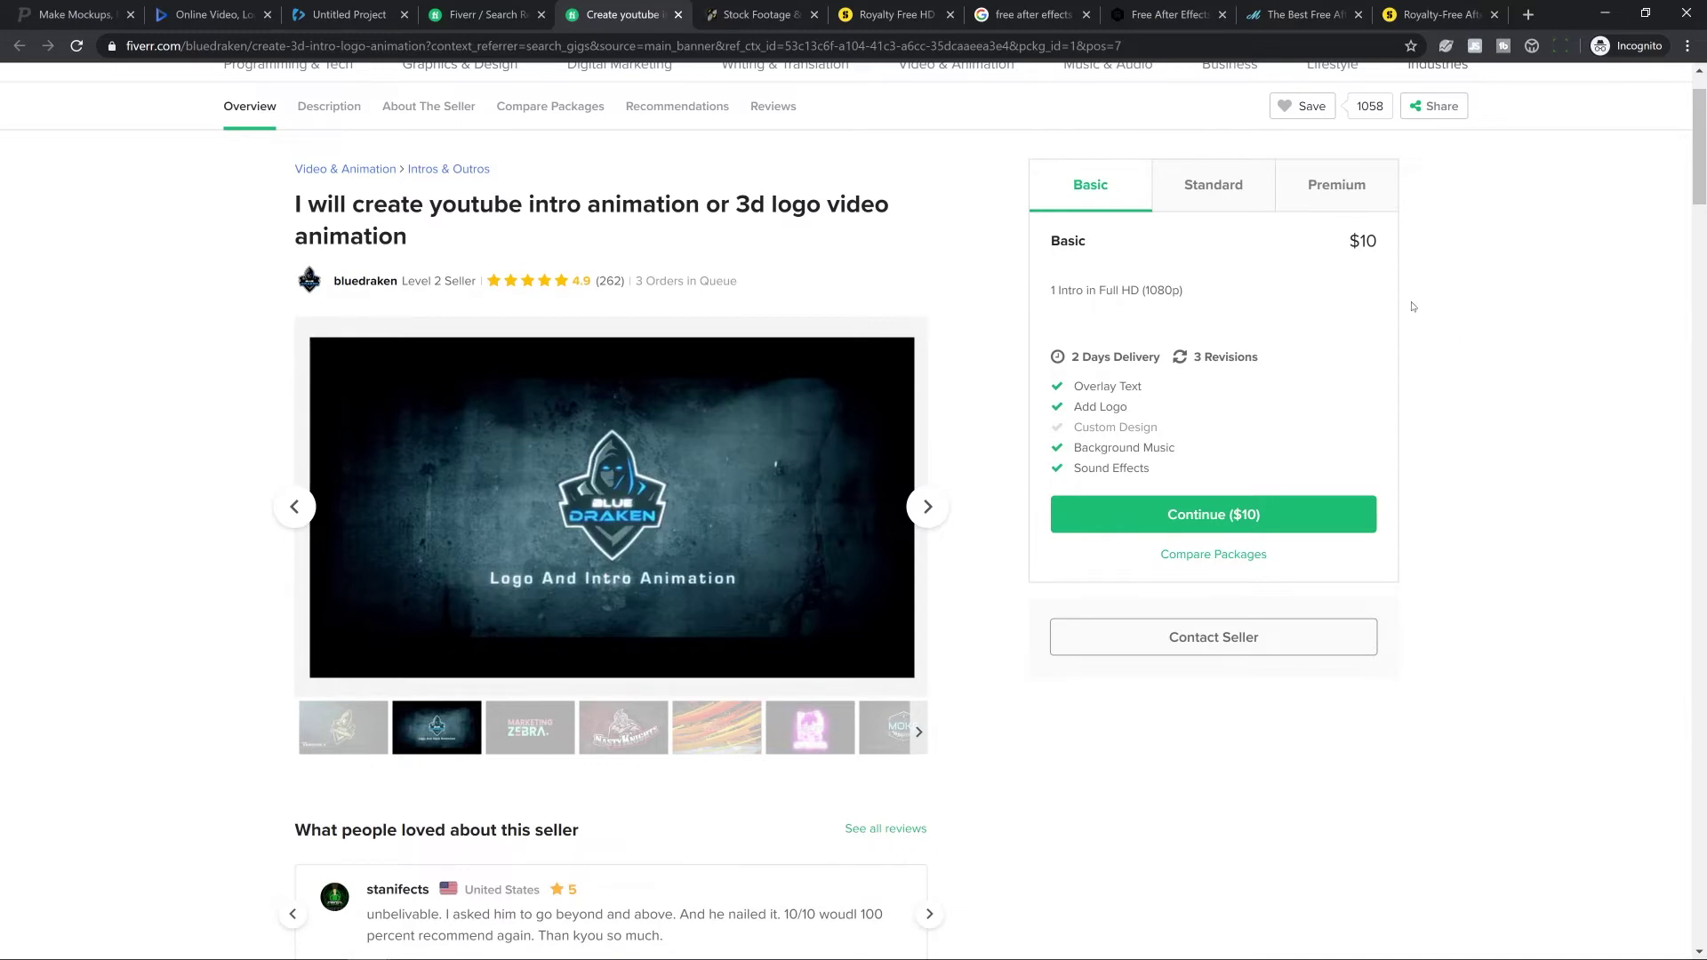
left_click_drag(1350, 241, 1381, 244)
left_click(1475, 392)
key("ctrl+w")
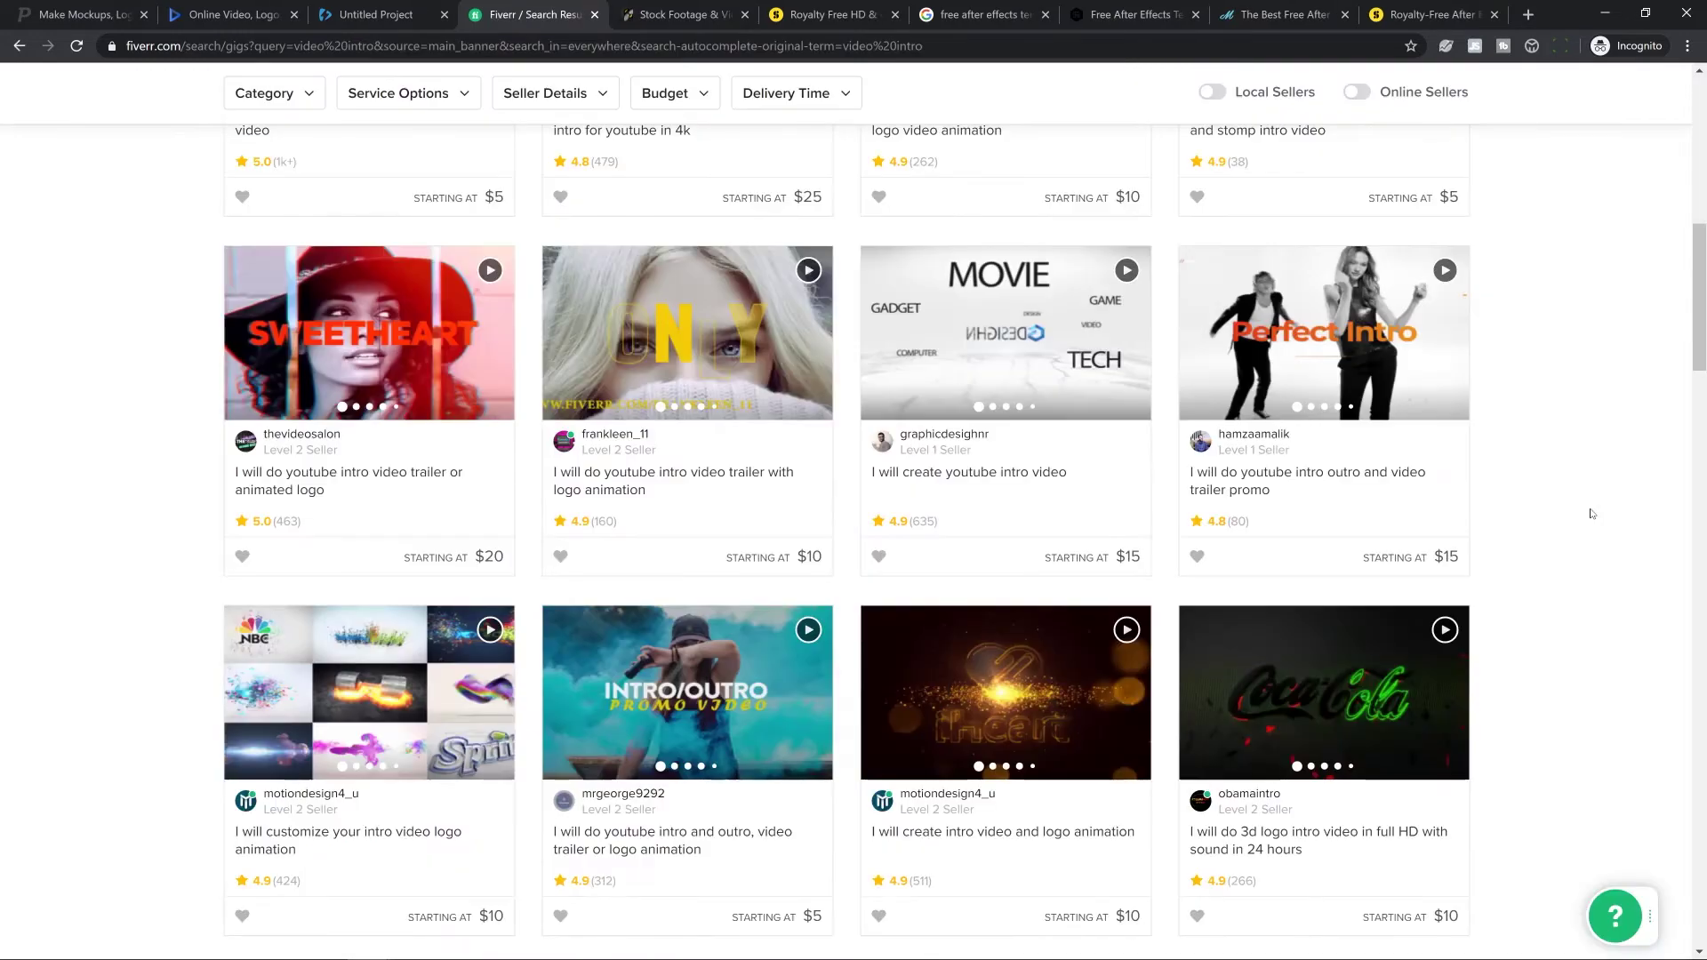
scroll(1591, 514, "down", 3)
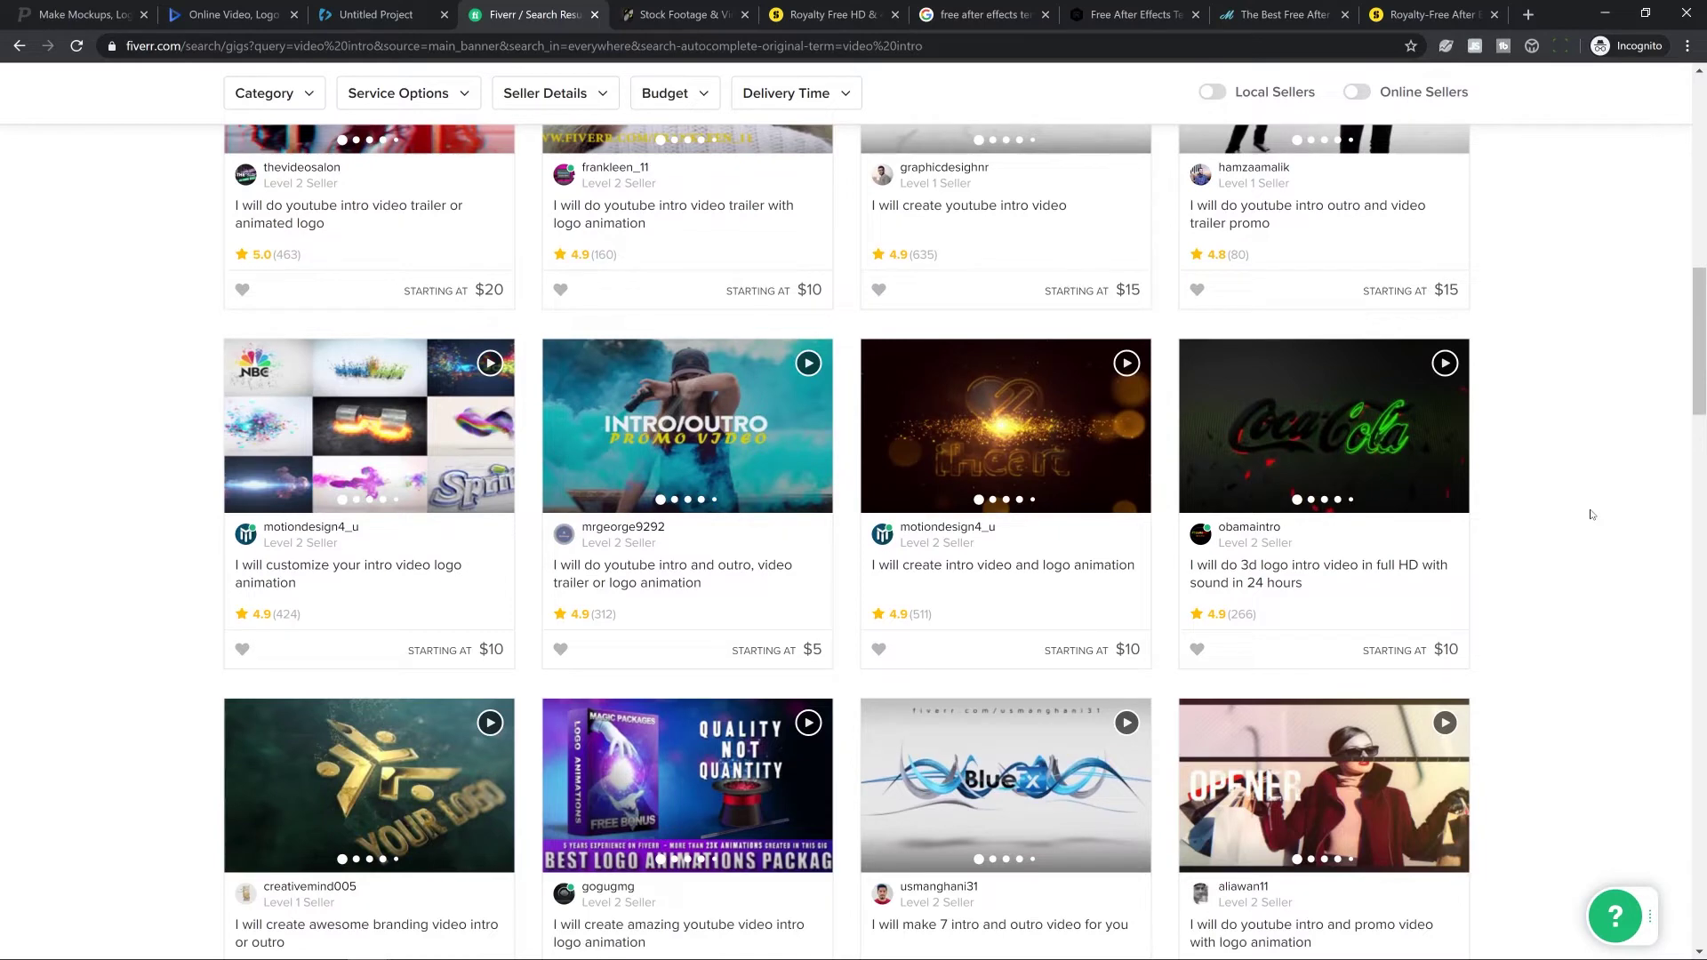
scroll(1591, 514, "up", 7)
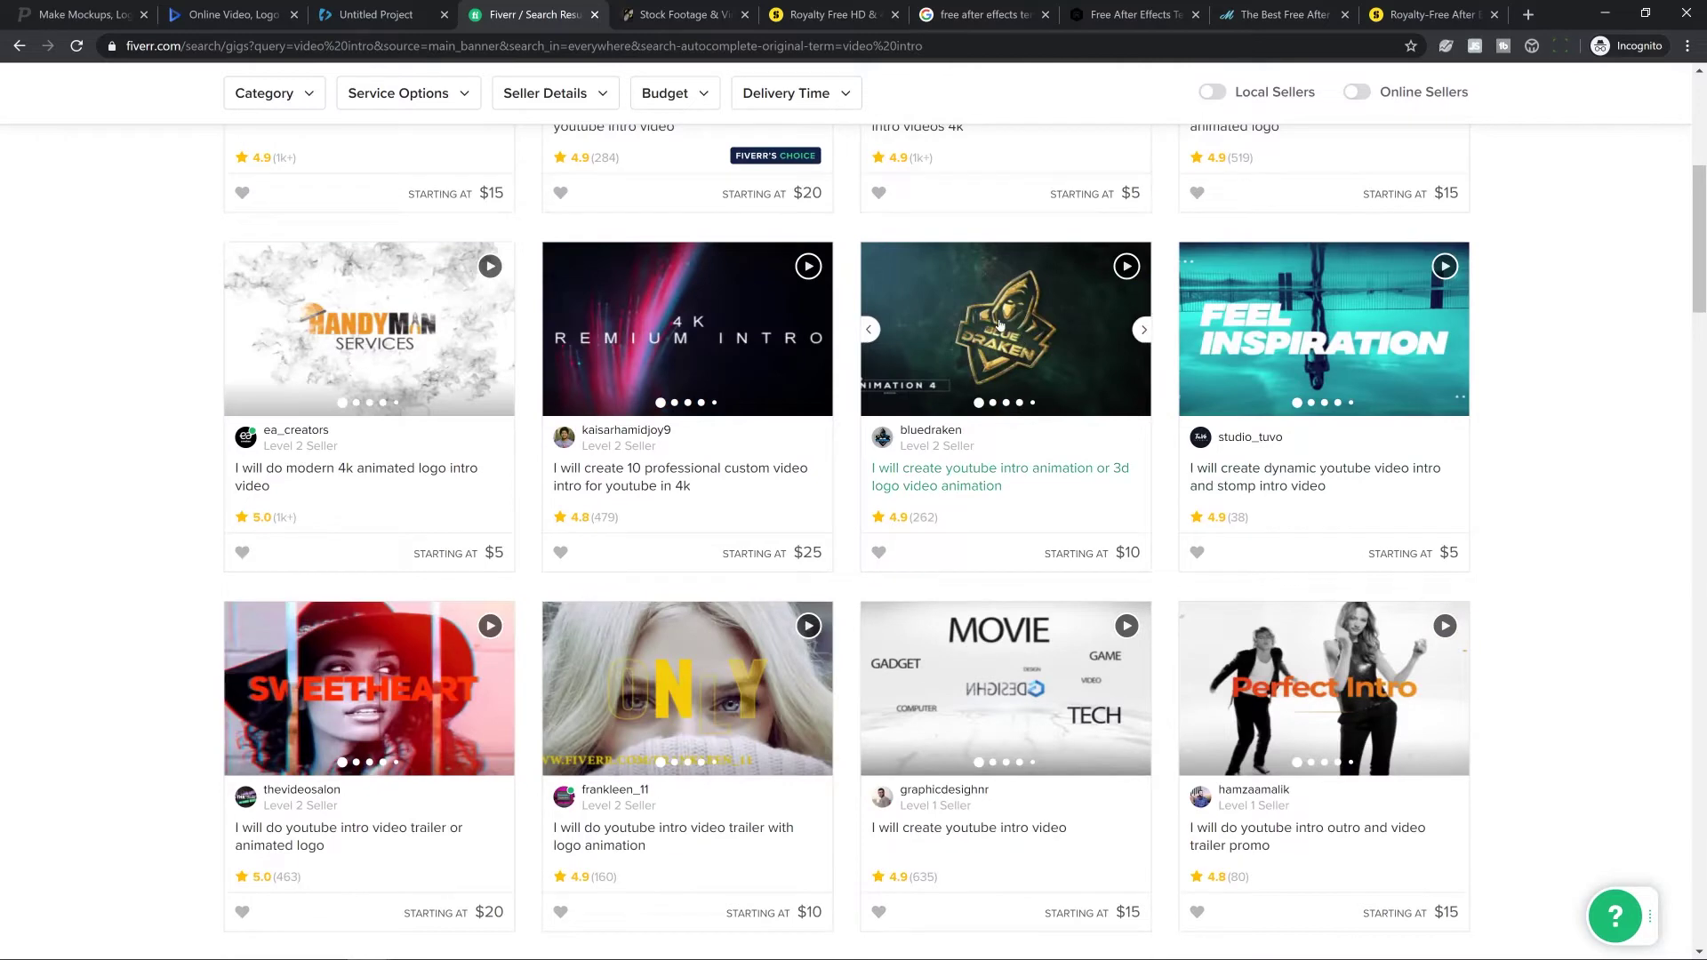
left_click(981, 449)
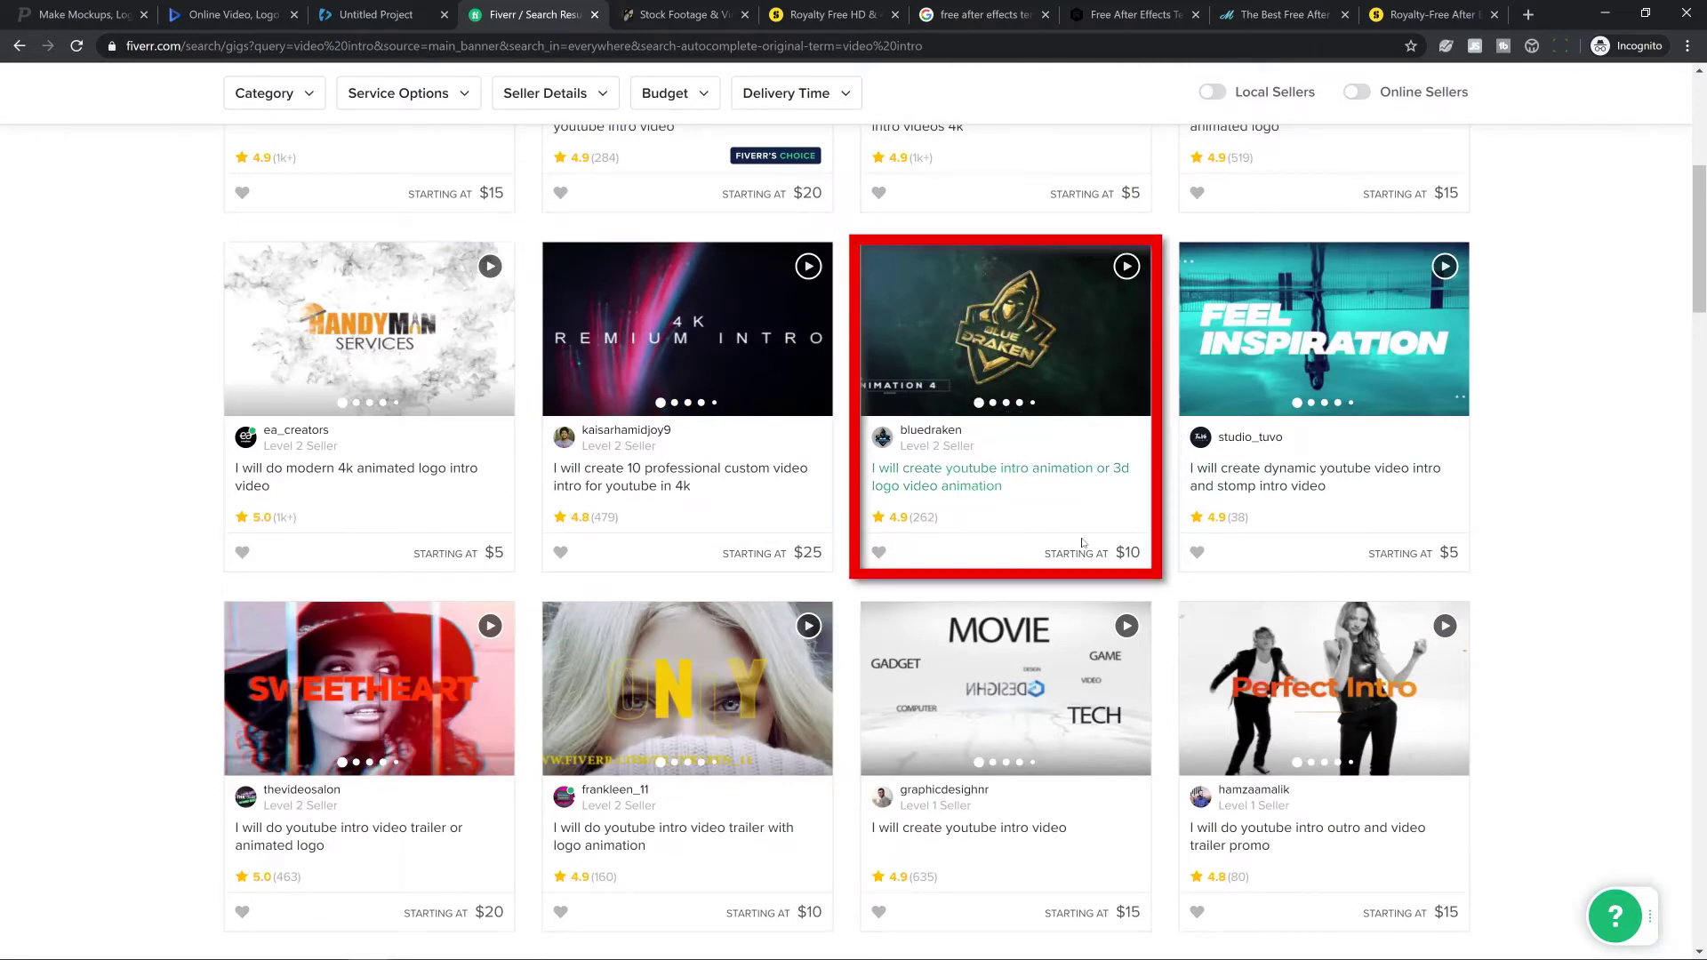
scroll(1527, 572, "down", 5)
scroll(1528, 572, "down", 5)
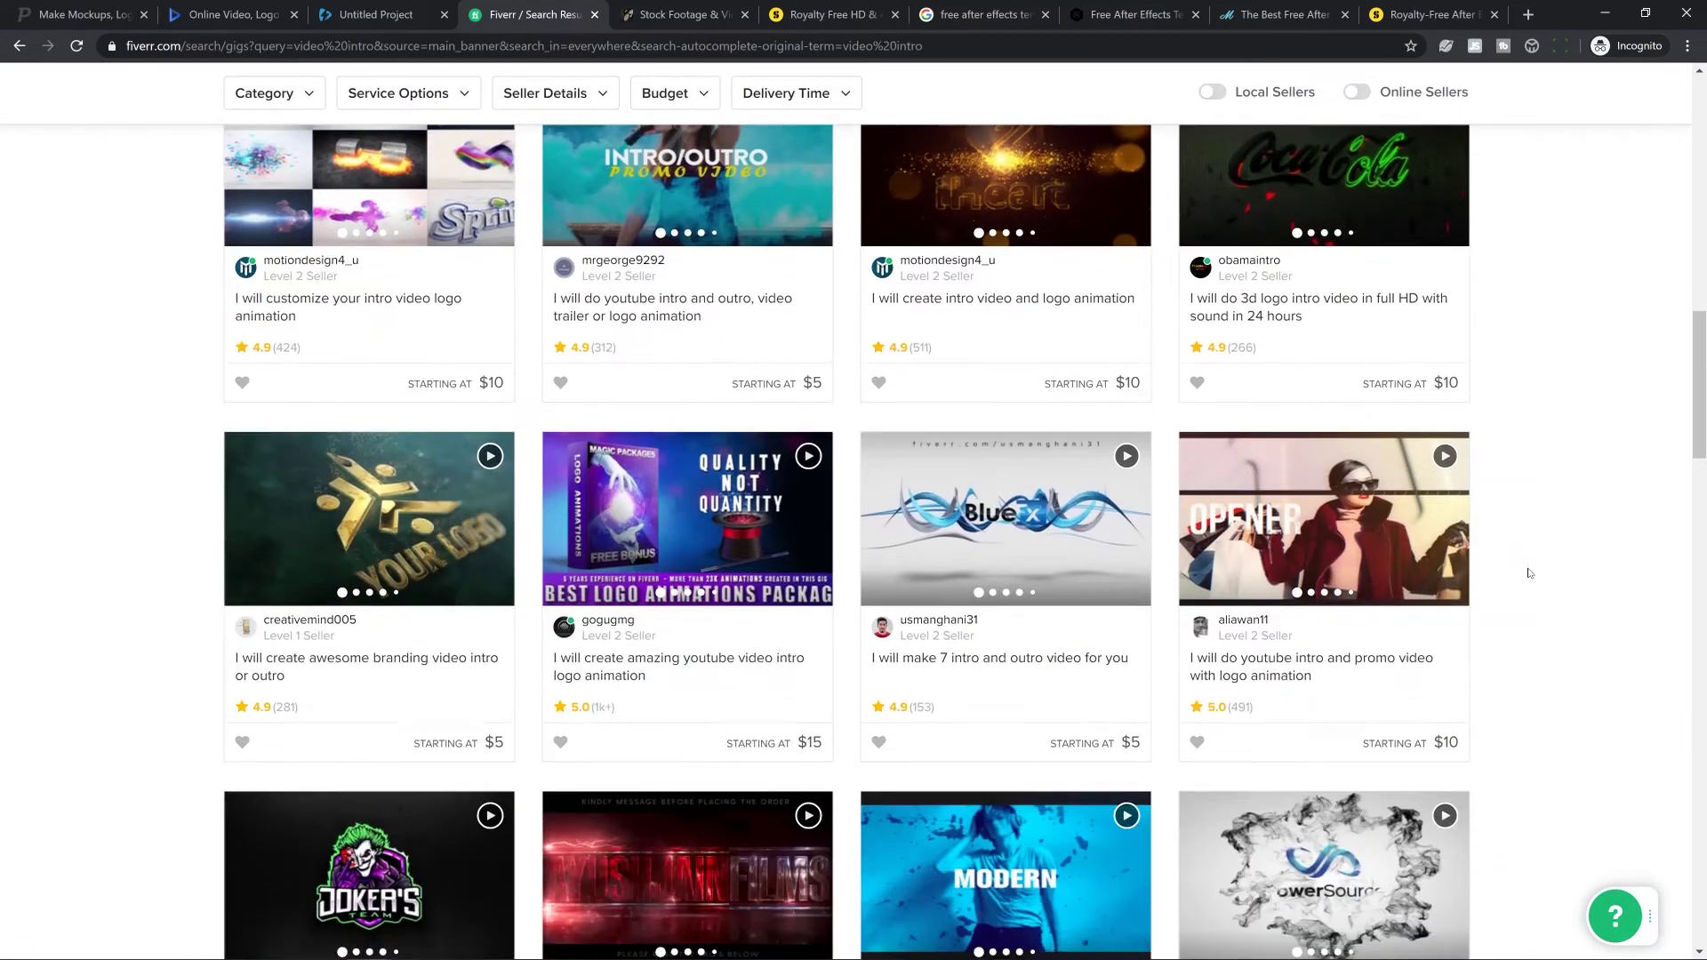
left_click(371, 670)
Open the 'awesome branding video intro' gig from Fiverr's video intro results
left_click(363, 662)
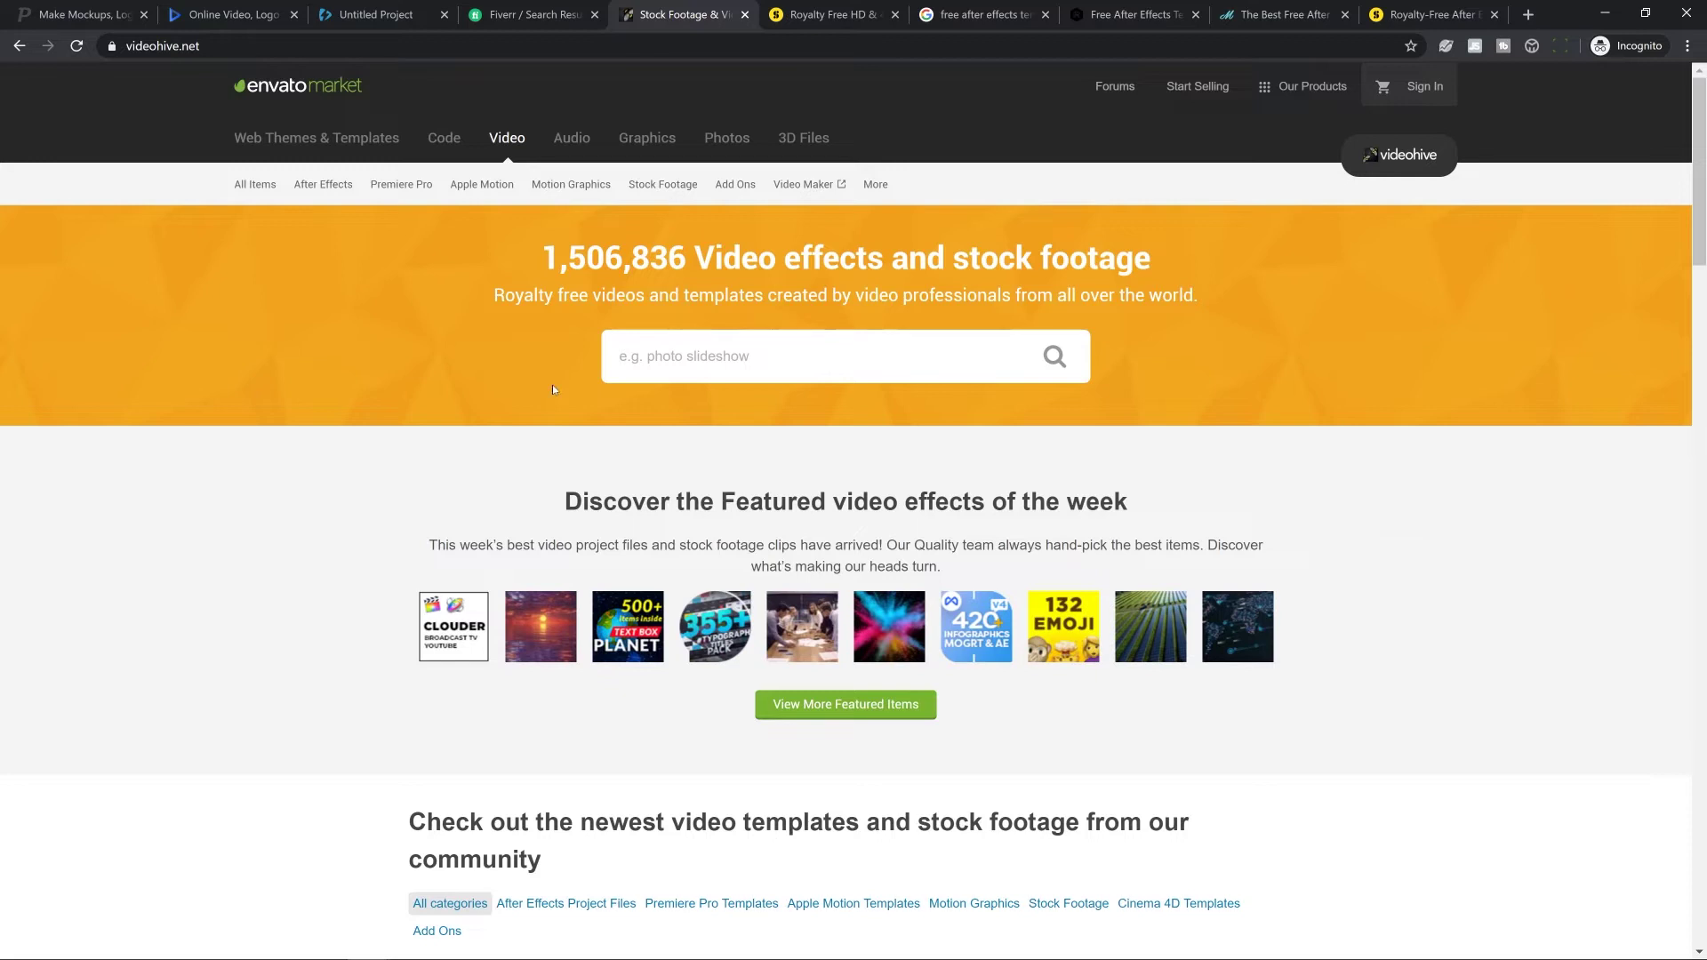
Browse Videohive's Video > After Effects > Logo Stings category
key("ctrl+l")
left_click(239, 455)
left_click(334, 187)
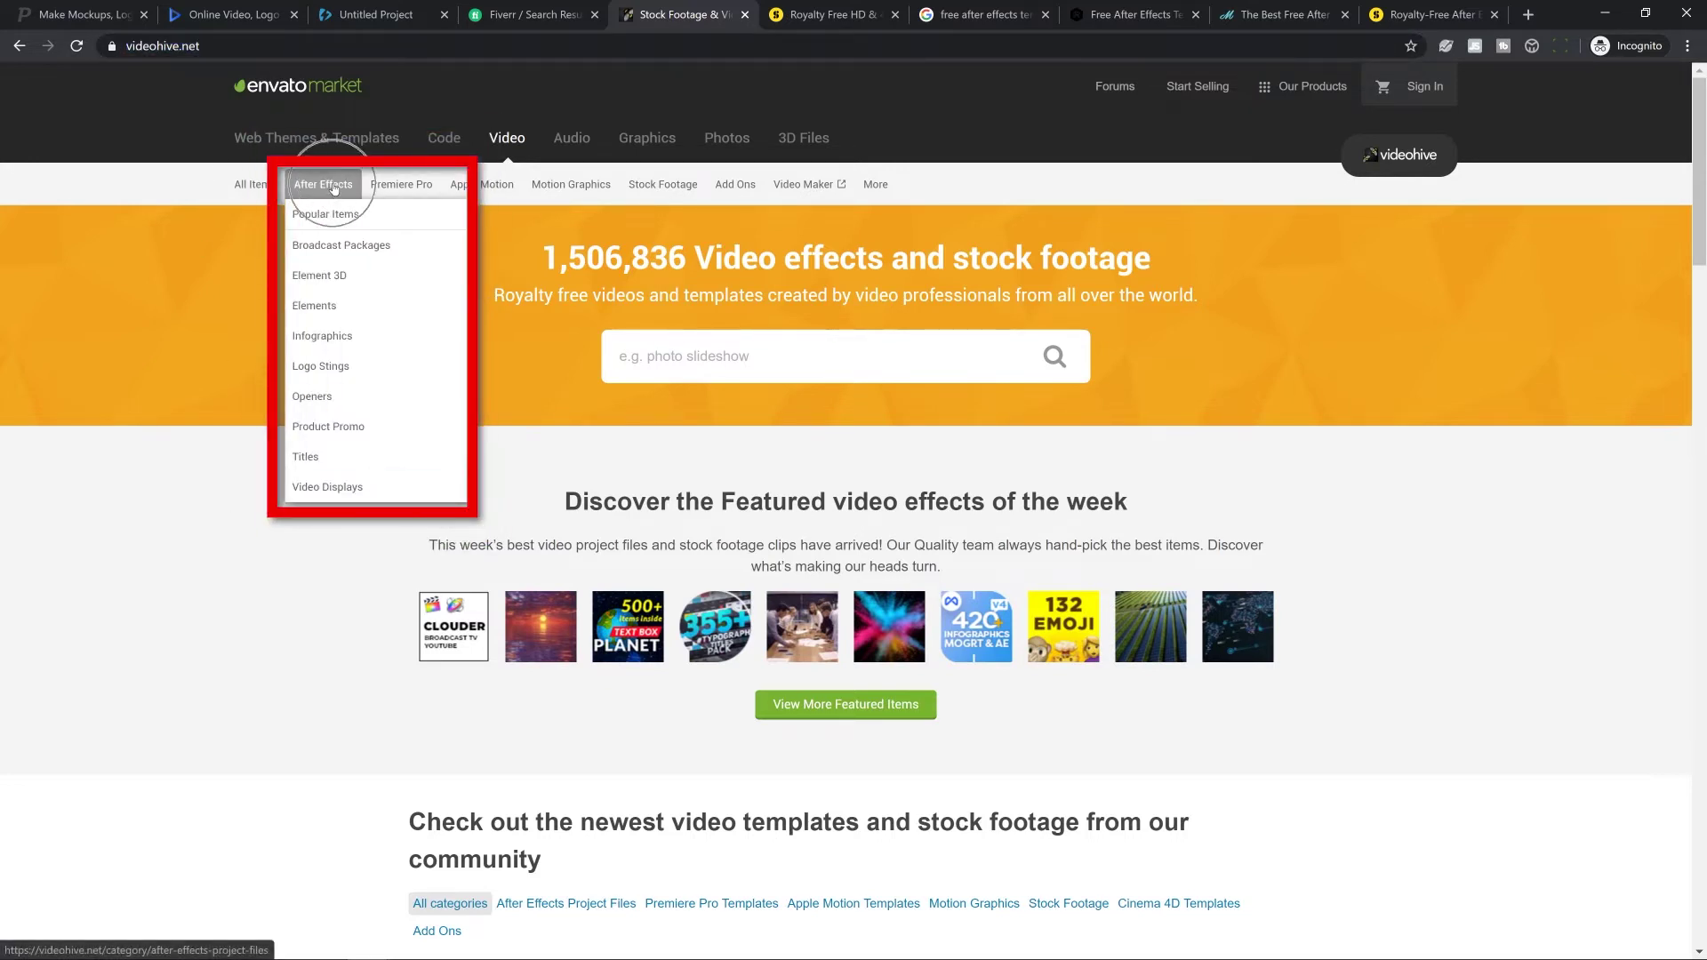
left_click(346, 373)
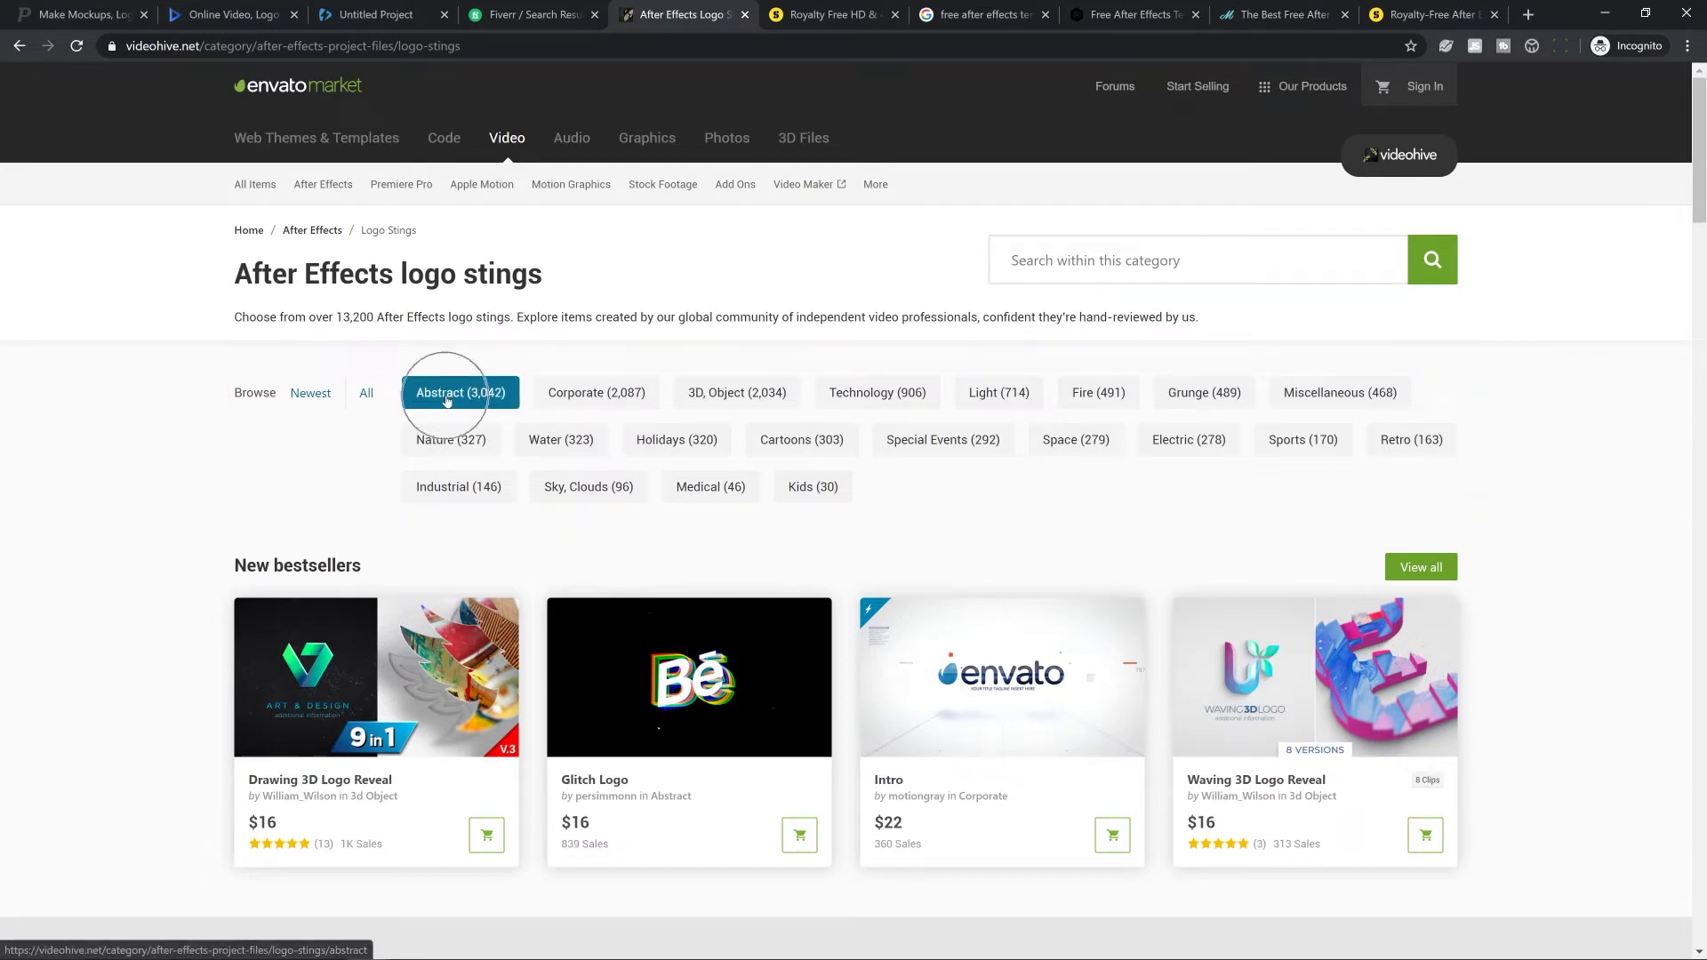
Filter the logo stings to the Retro category with 163 templates
left_click(600, 396)
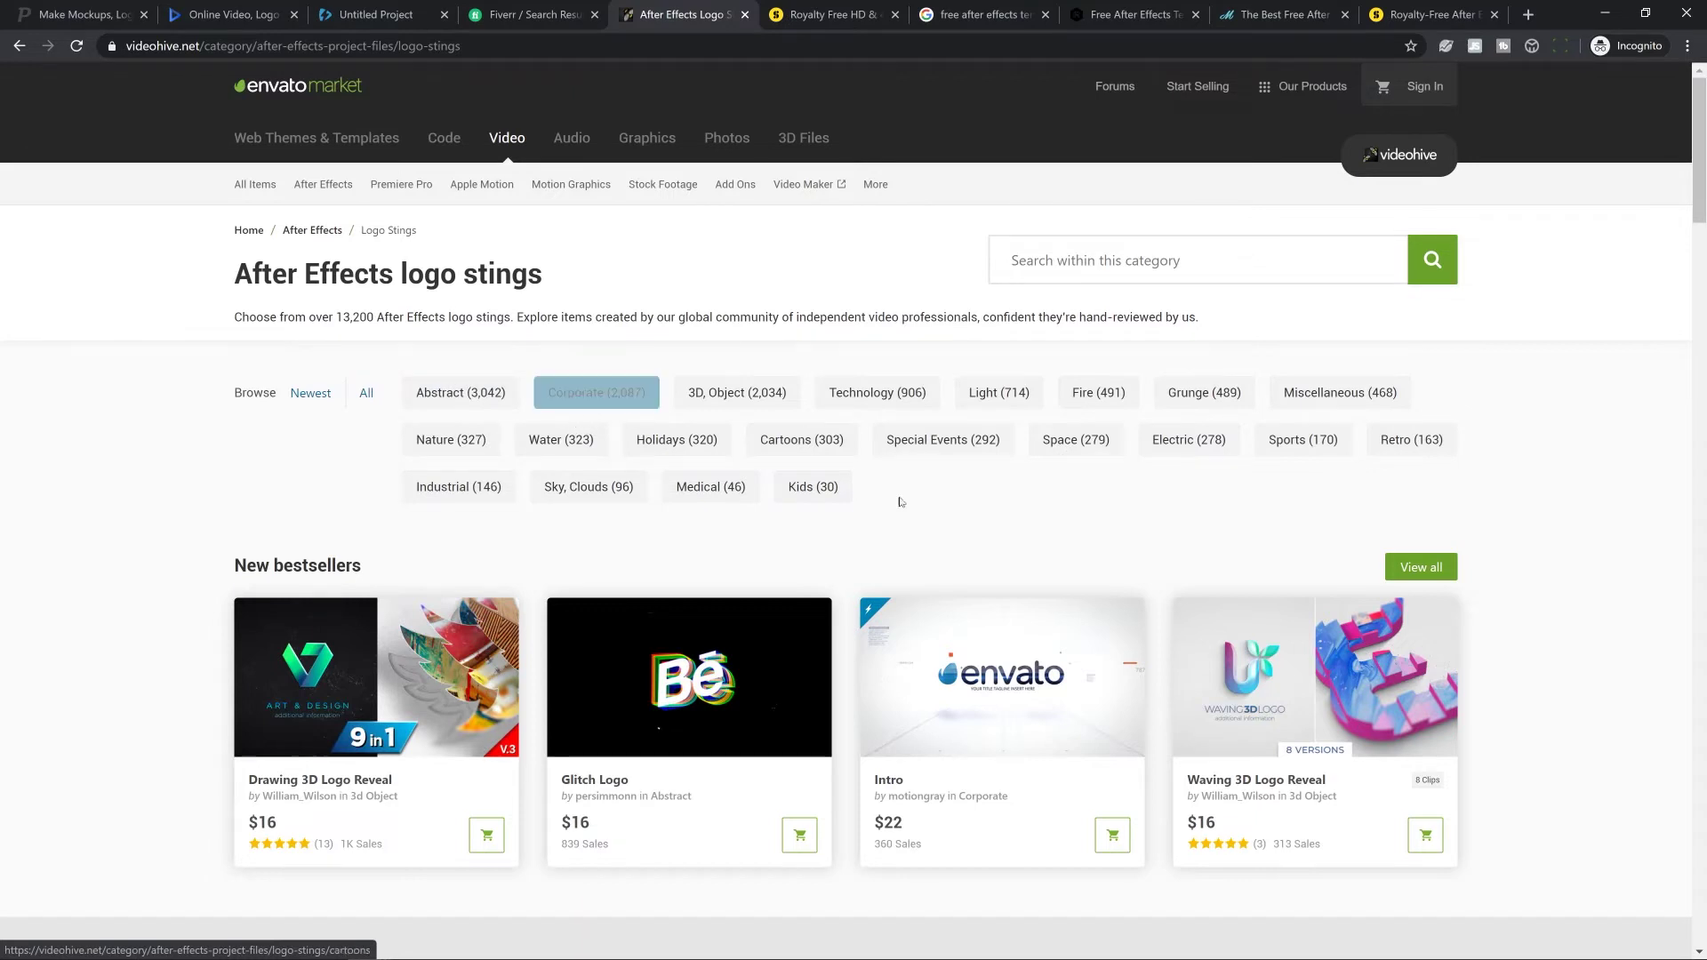
left_click(1197, 389)
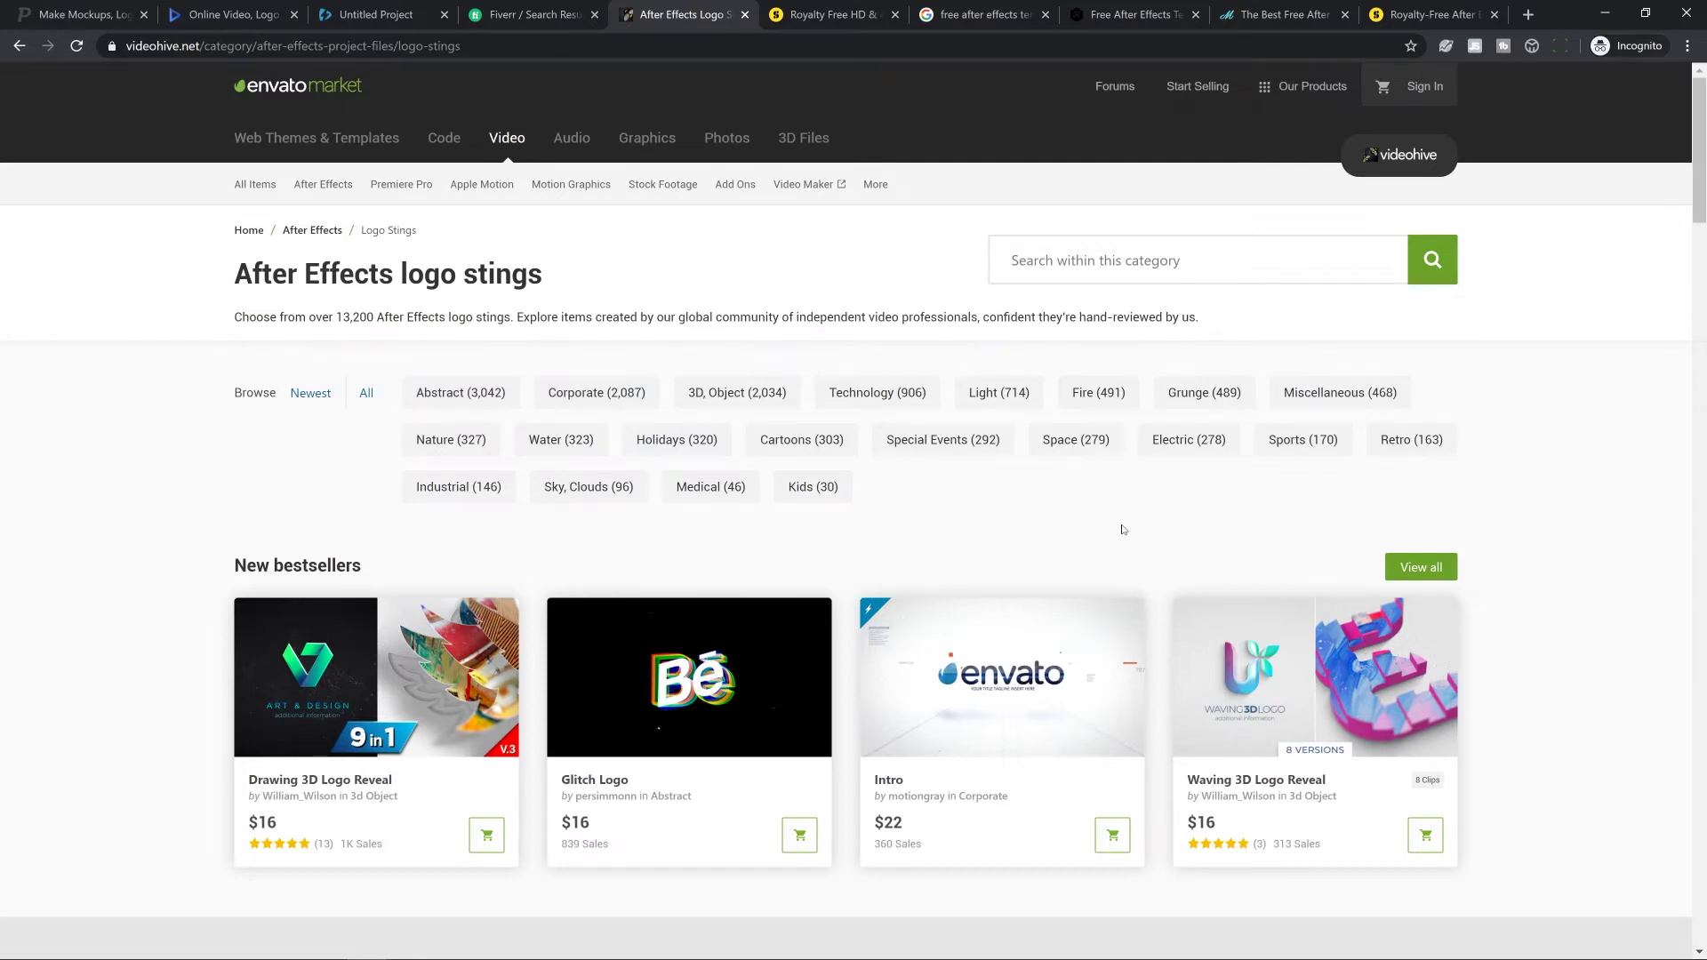
left_click(1413, 441)
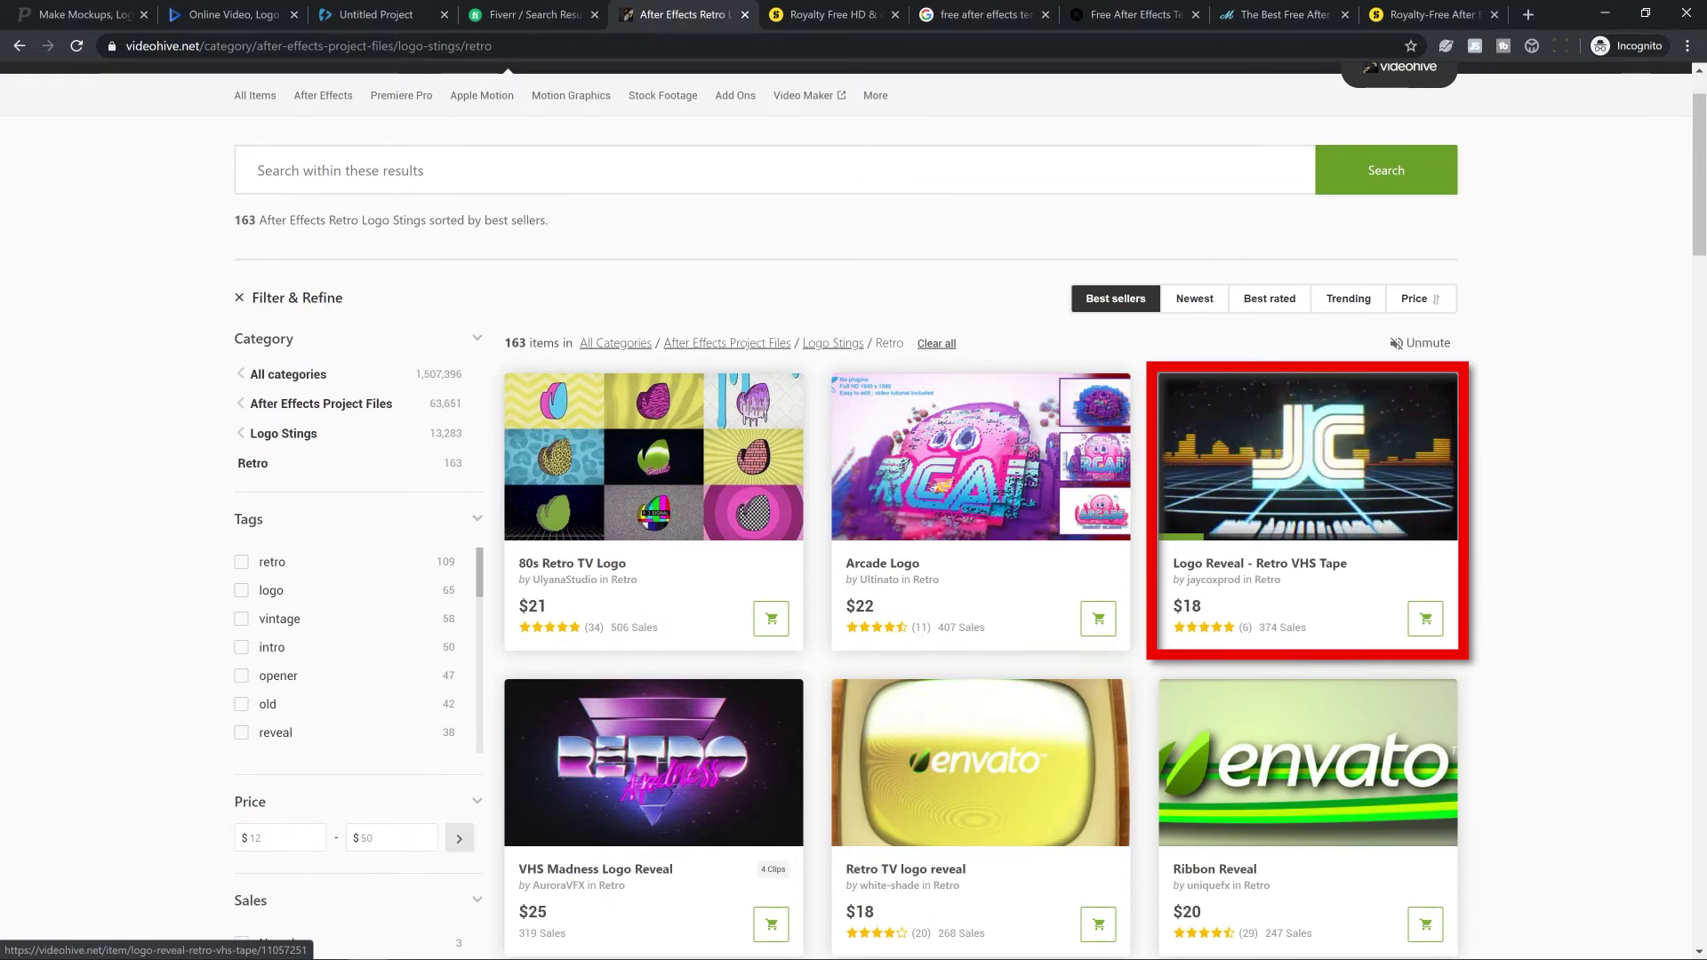
Open the Logo Reveal - Retro VHS Tape template and highlight its $18 price
left_click(1195, 612)
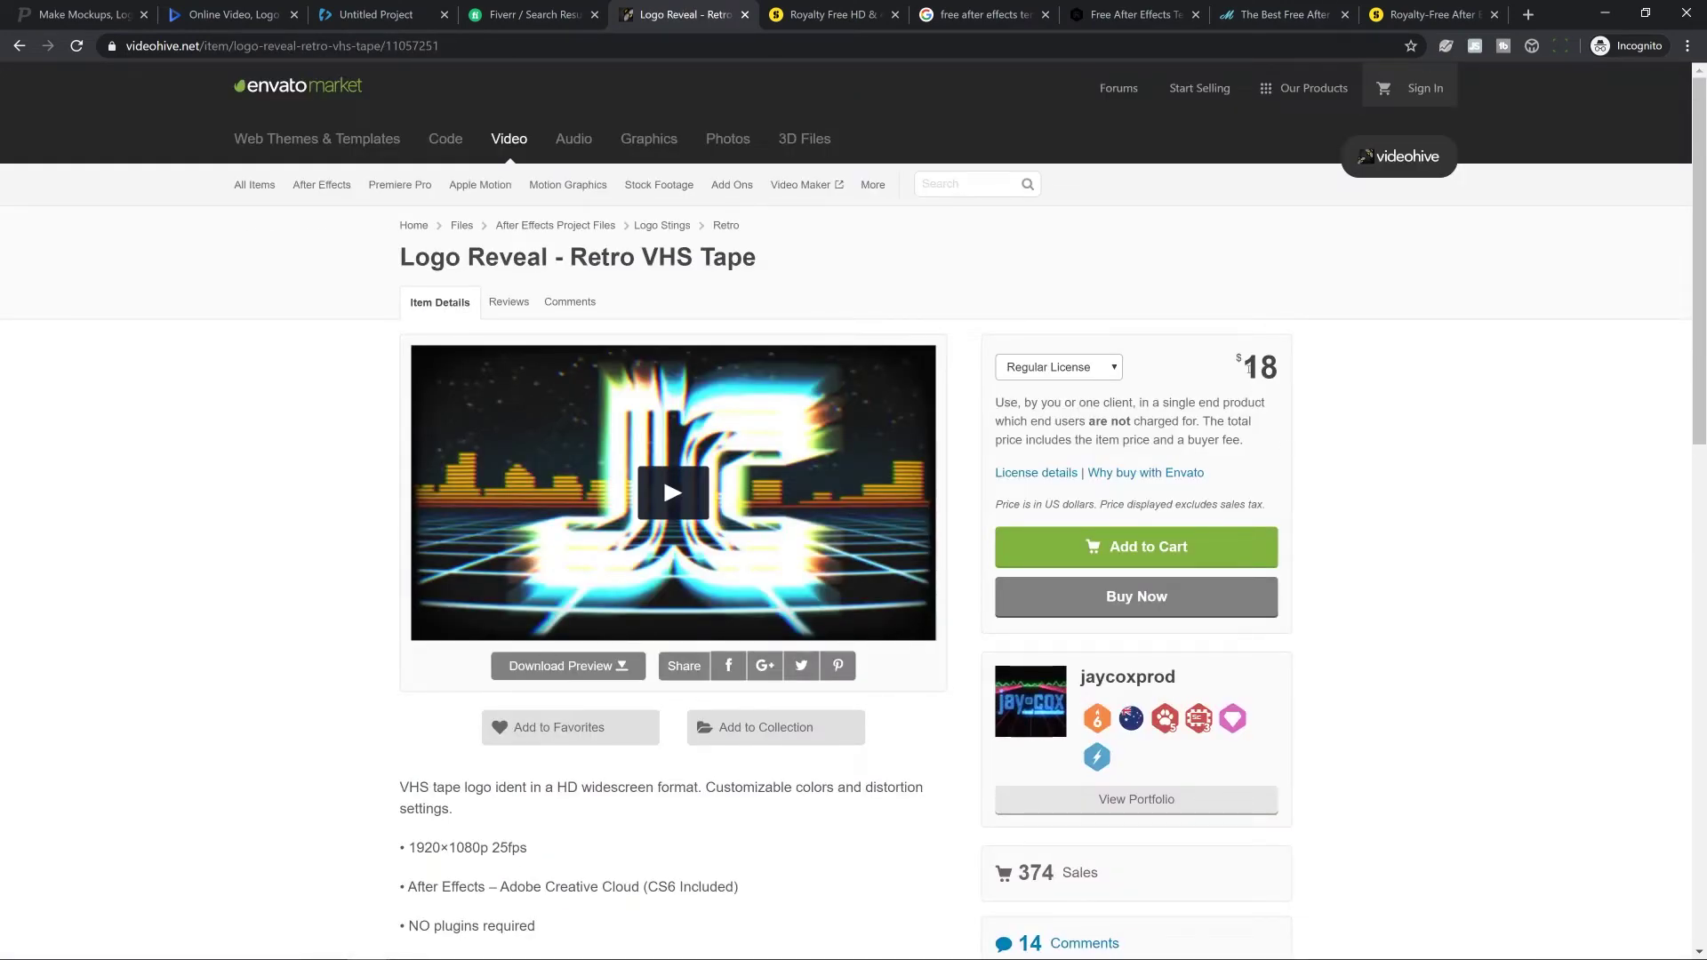
left_click_drag(1243, 366, 1285, 374)
left_click(1377, 518)
Highlight the 'audio not included' note and open the credited AudioJungle track in a new tab
scroll(329, 782, "down", 2)
scroll(351, 713, "down", 2)
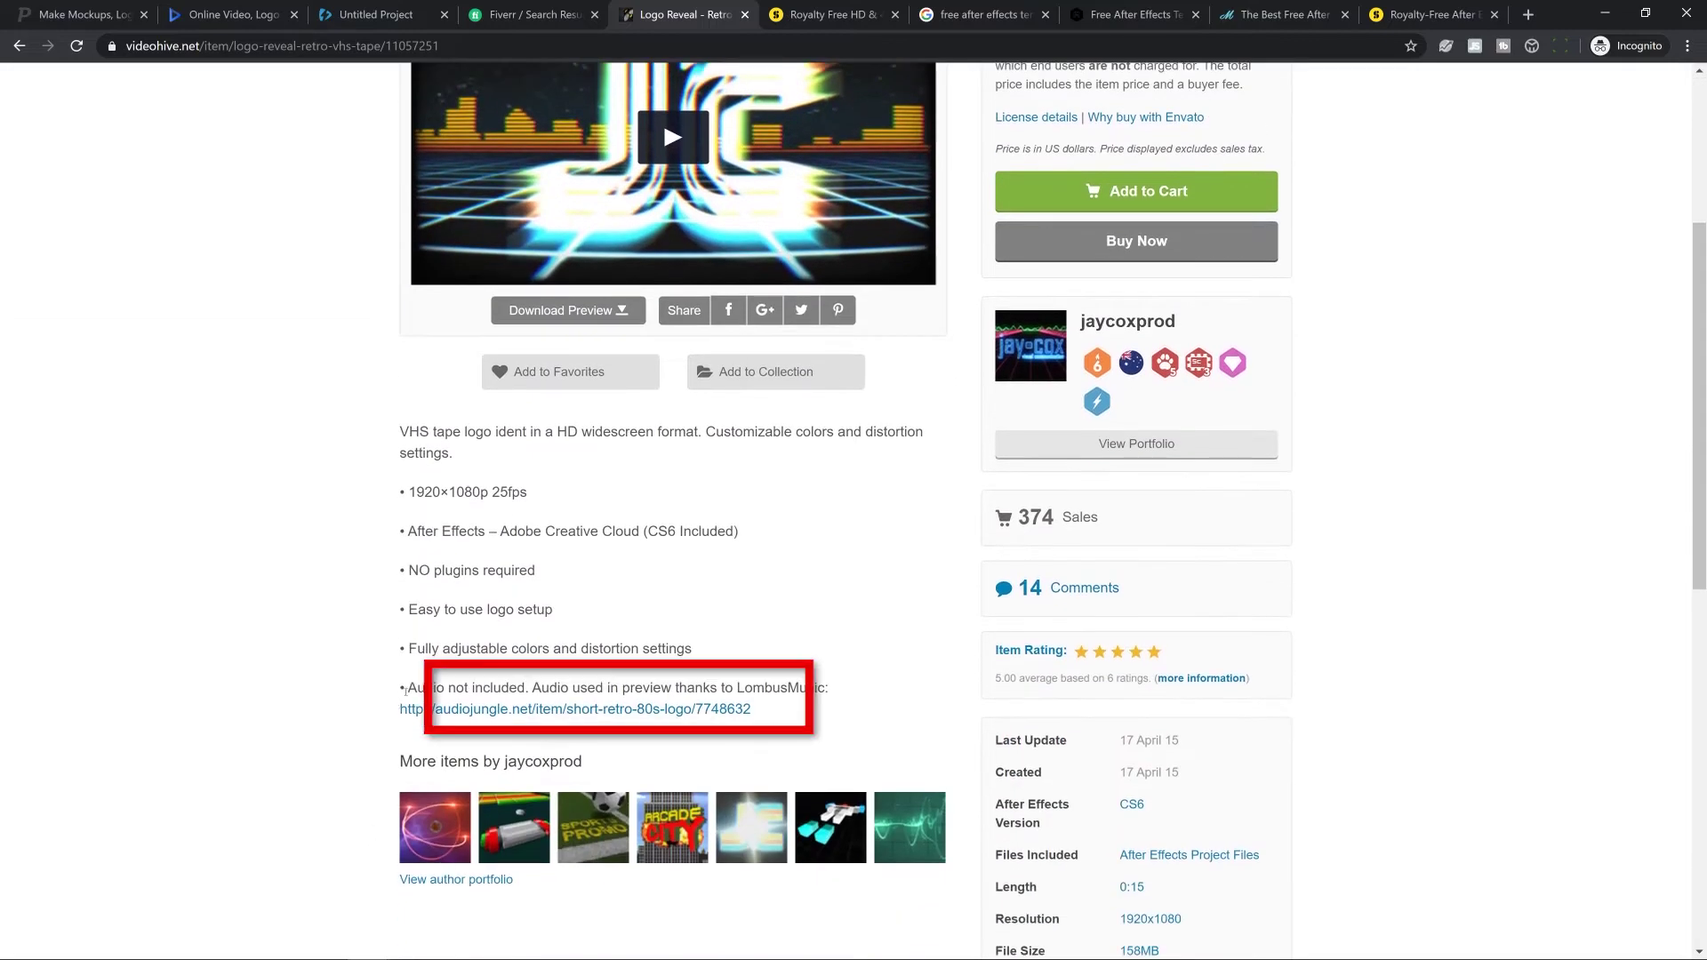
left_click_drag(406, 687, 809, 676)
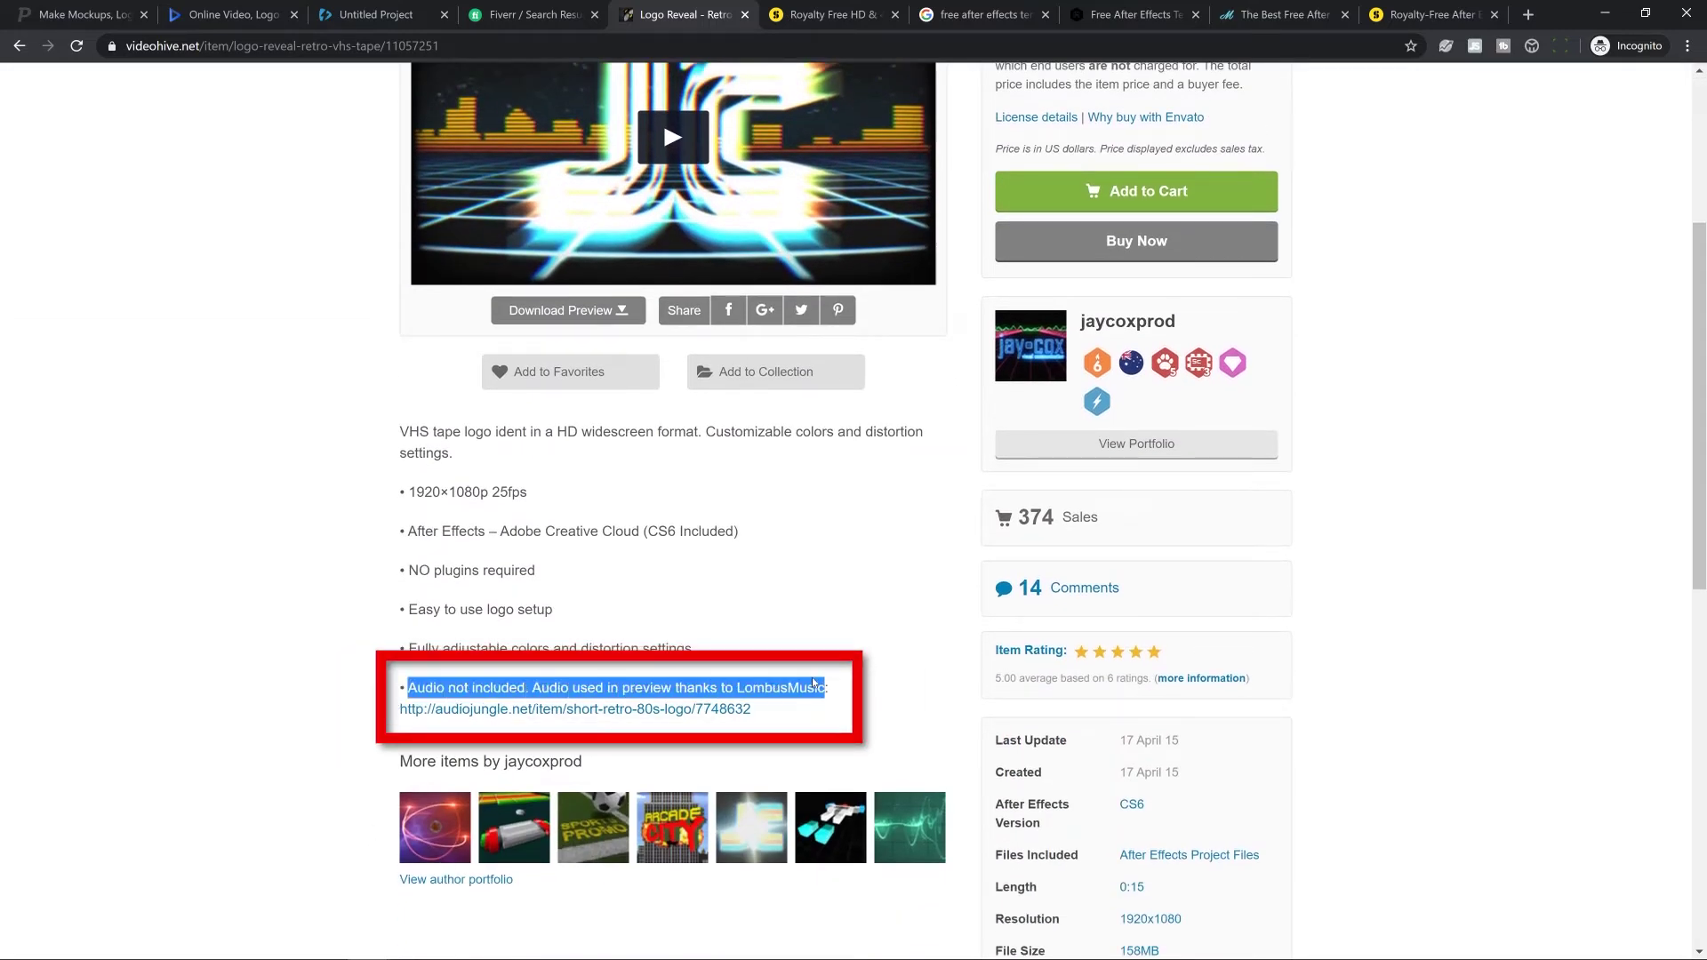
left_click(883, 695)
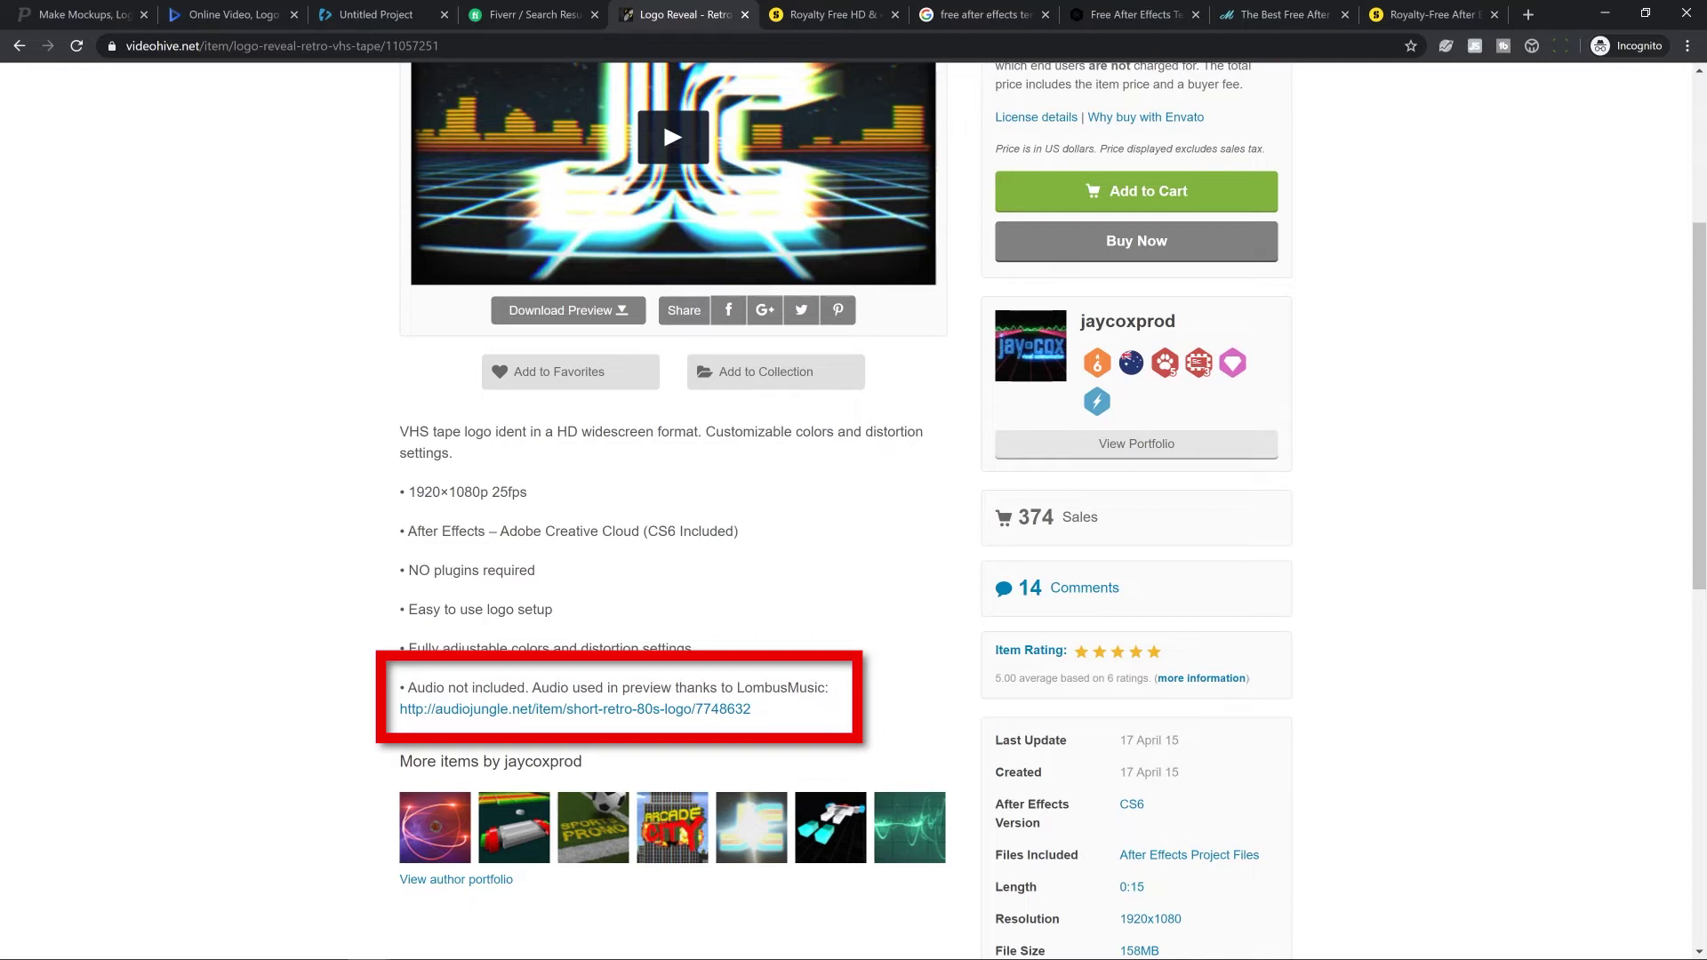
right_click(719, 710)
left_click(756, 722)
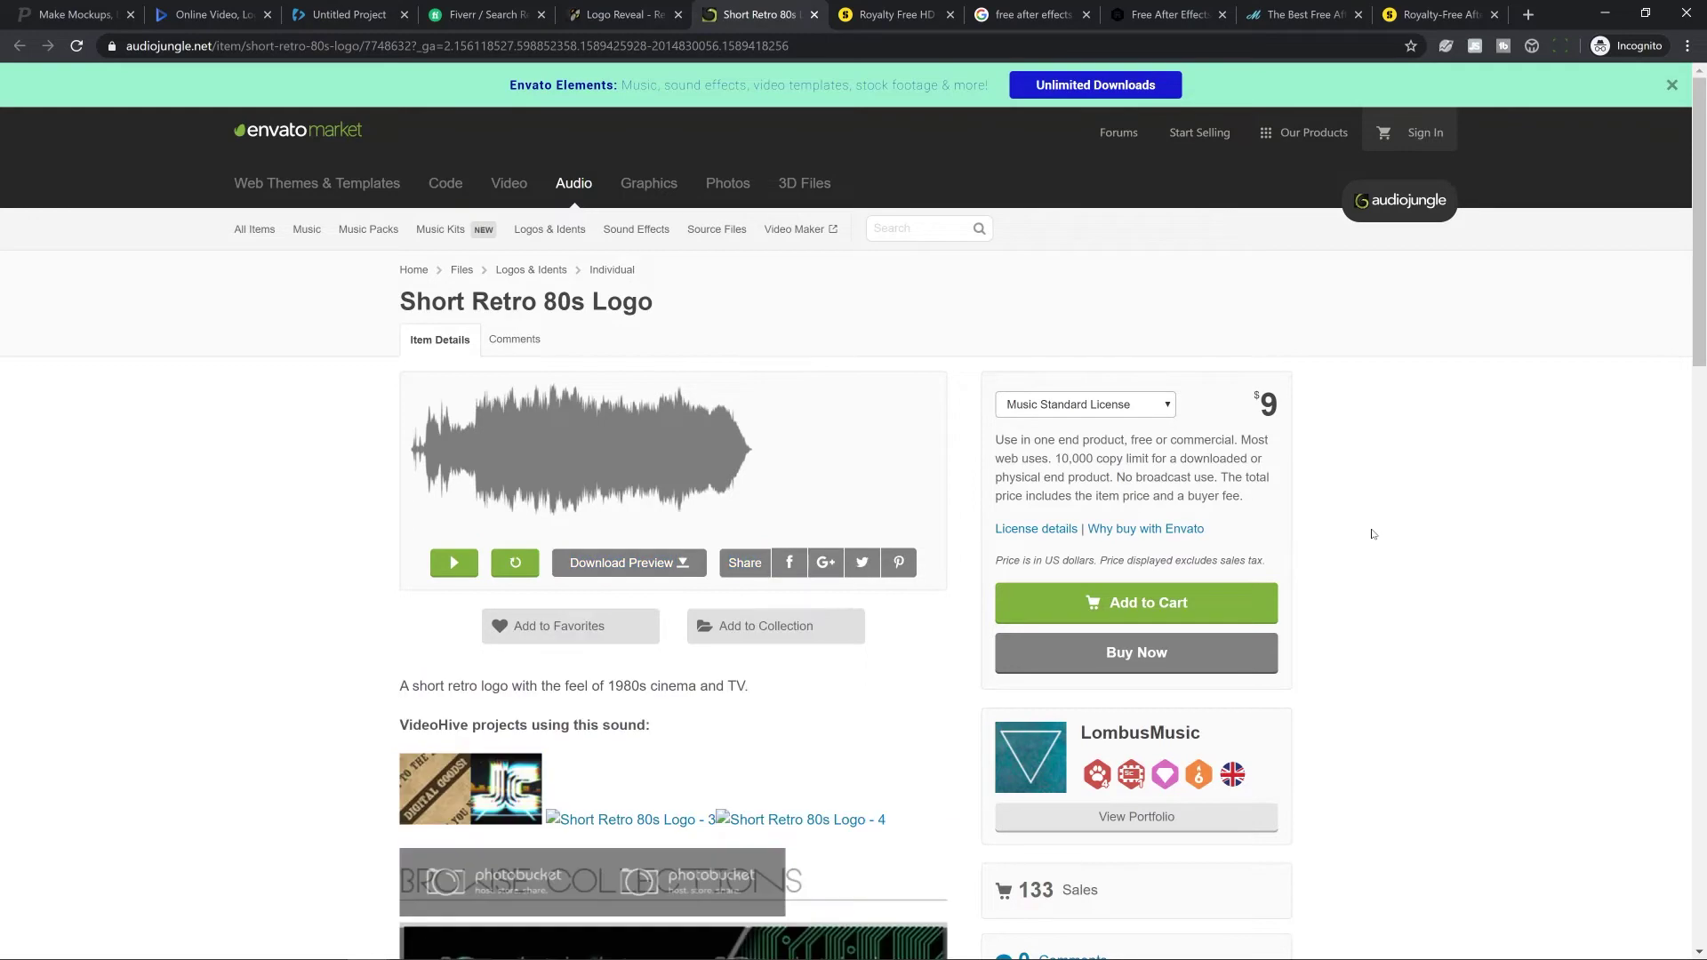
Return to the Retro VHS Tape template page on Videohive
key("ctrl+shift+Tab")
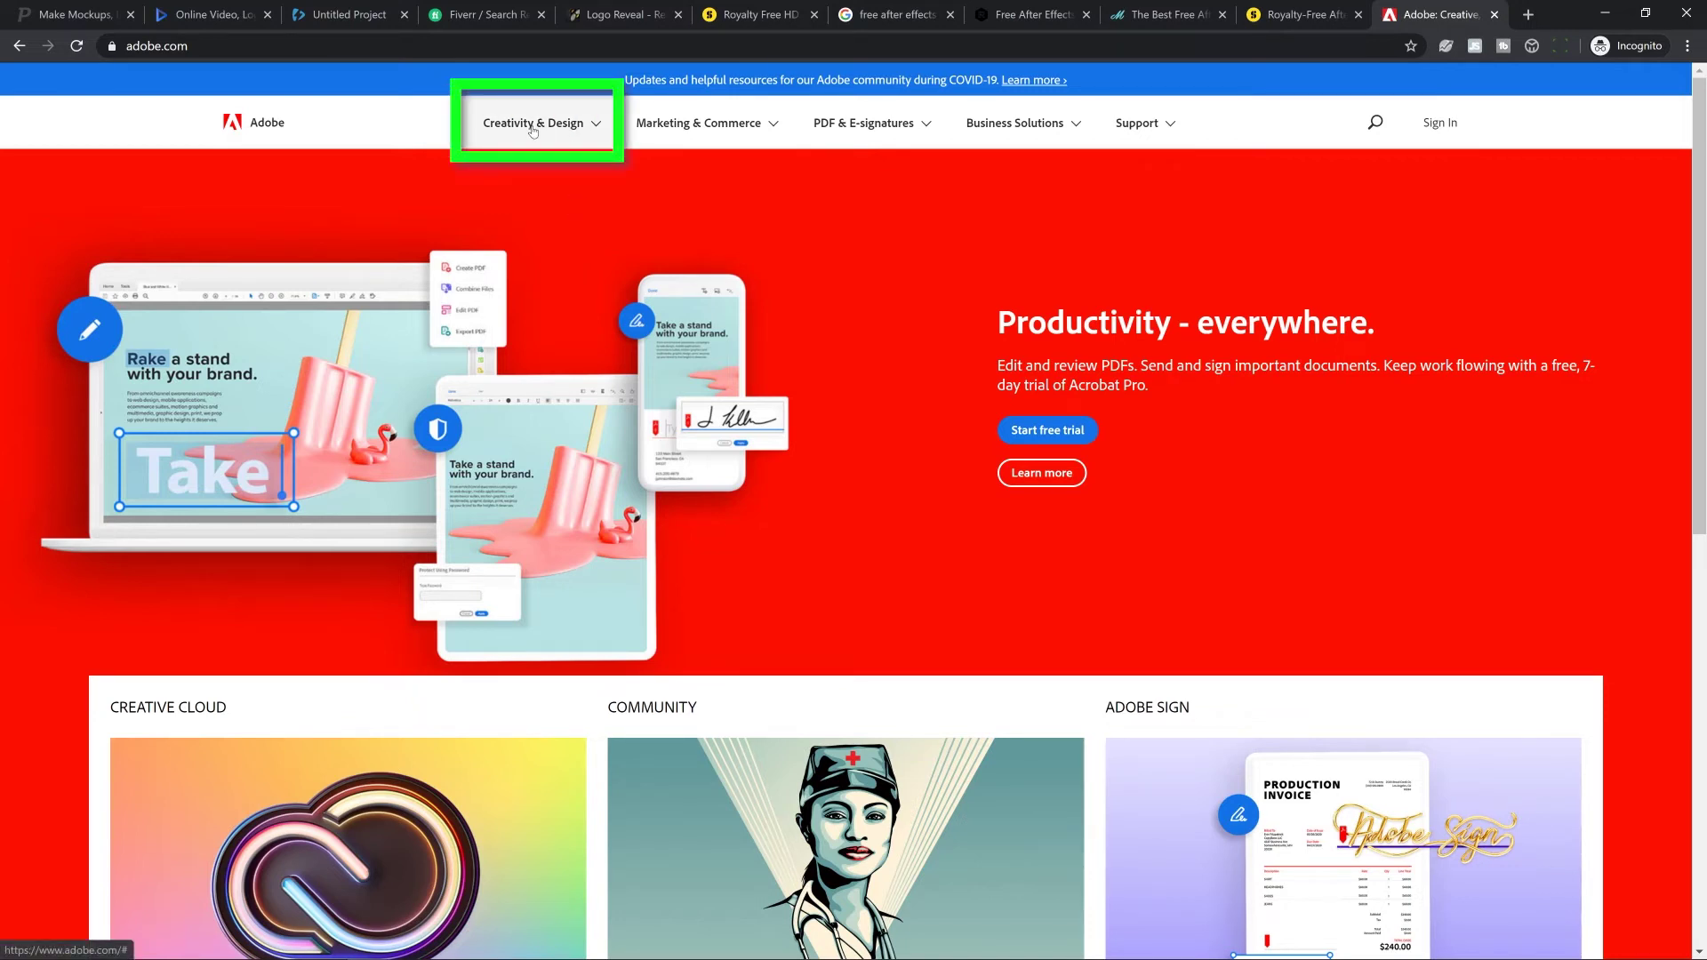
Browse Adobe's product catalog to the After Effects free trial, then close the Adobe tab
left_click(596, 127)
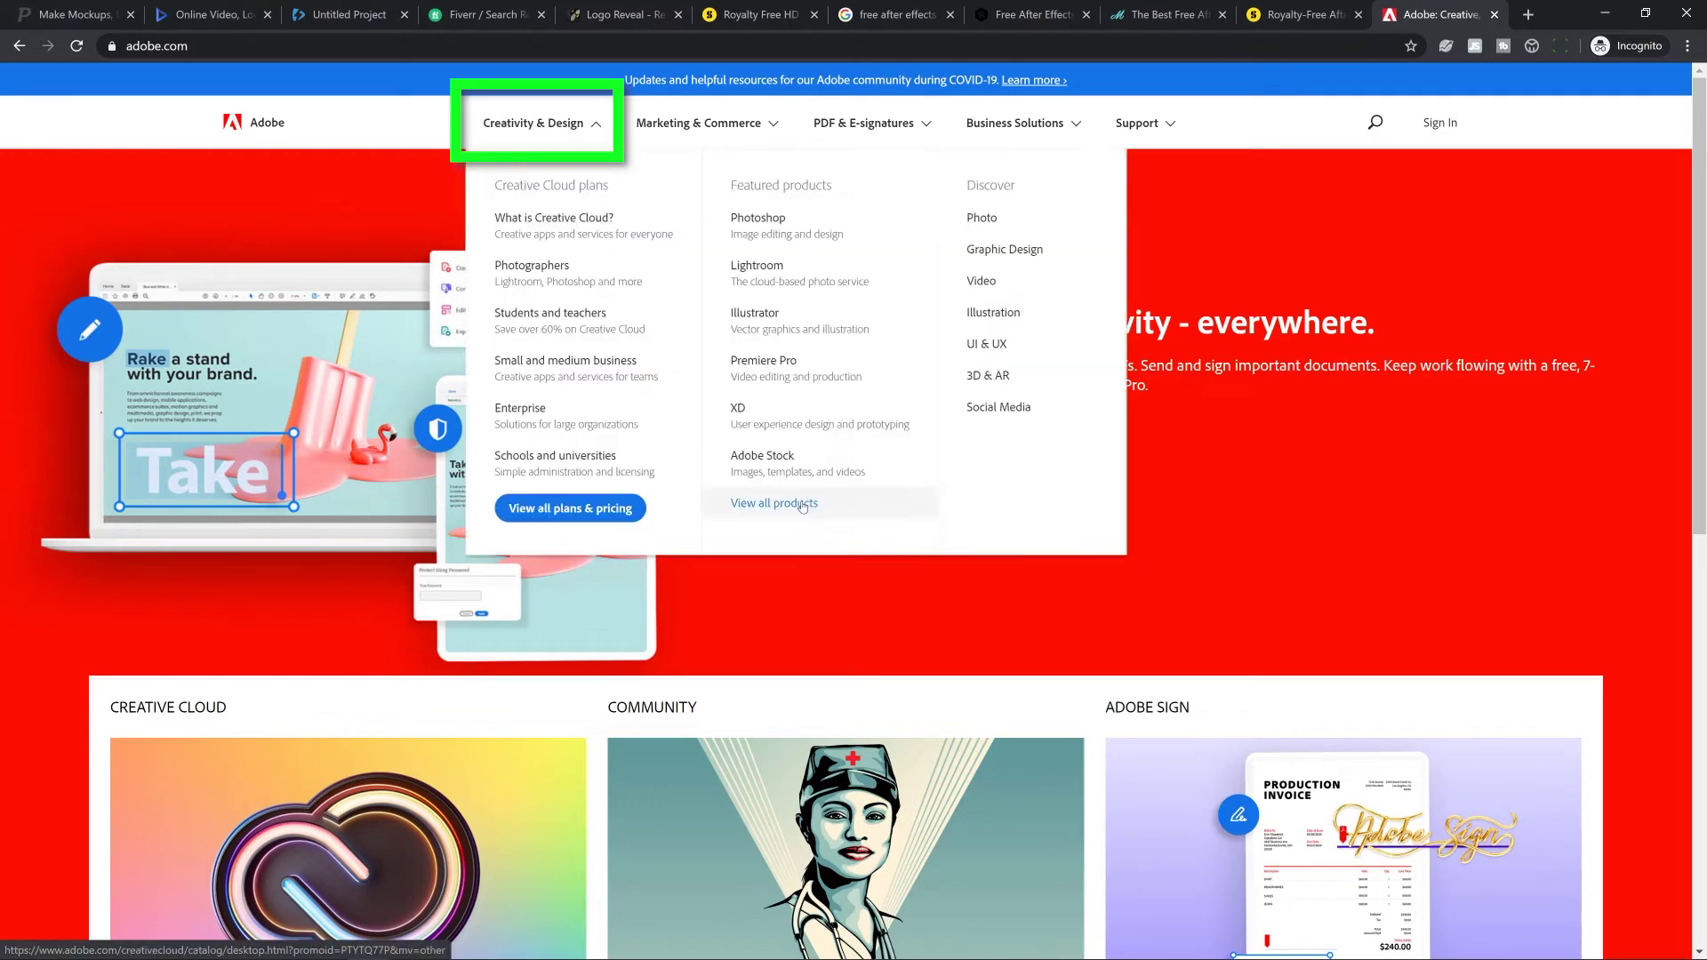
left_click(779, 508)
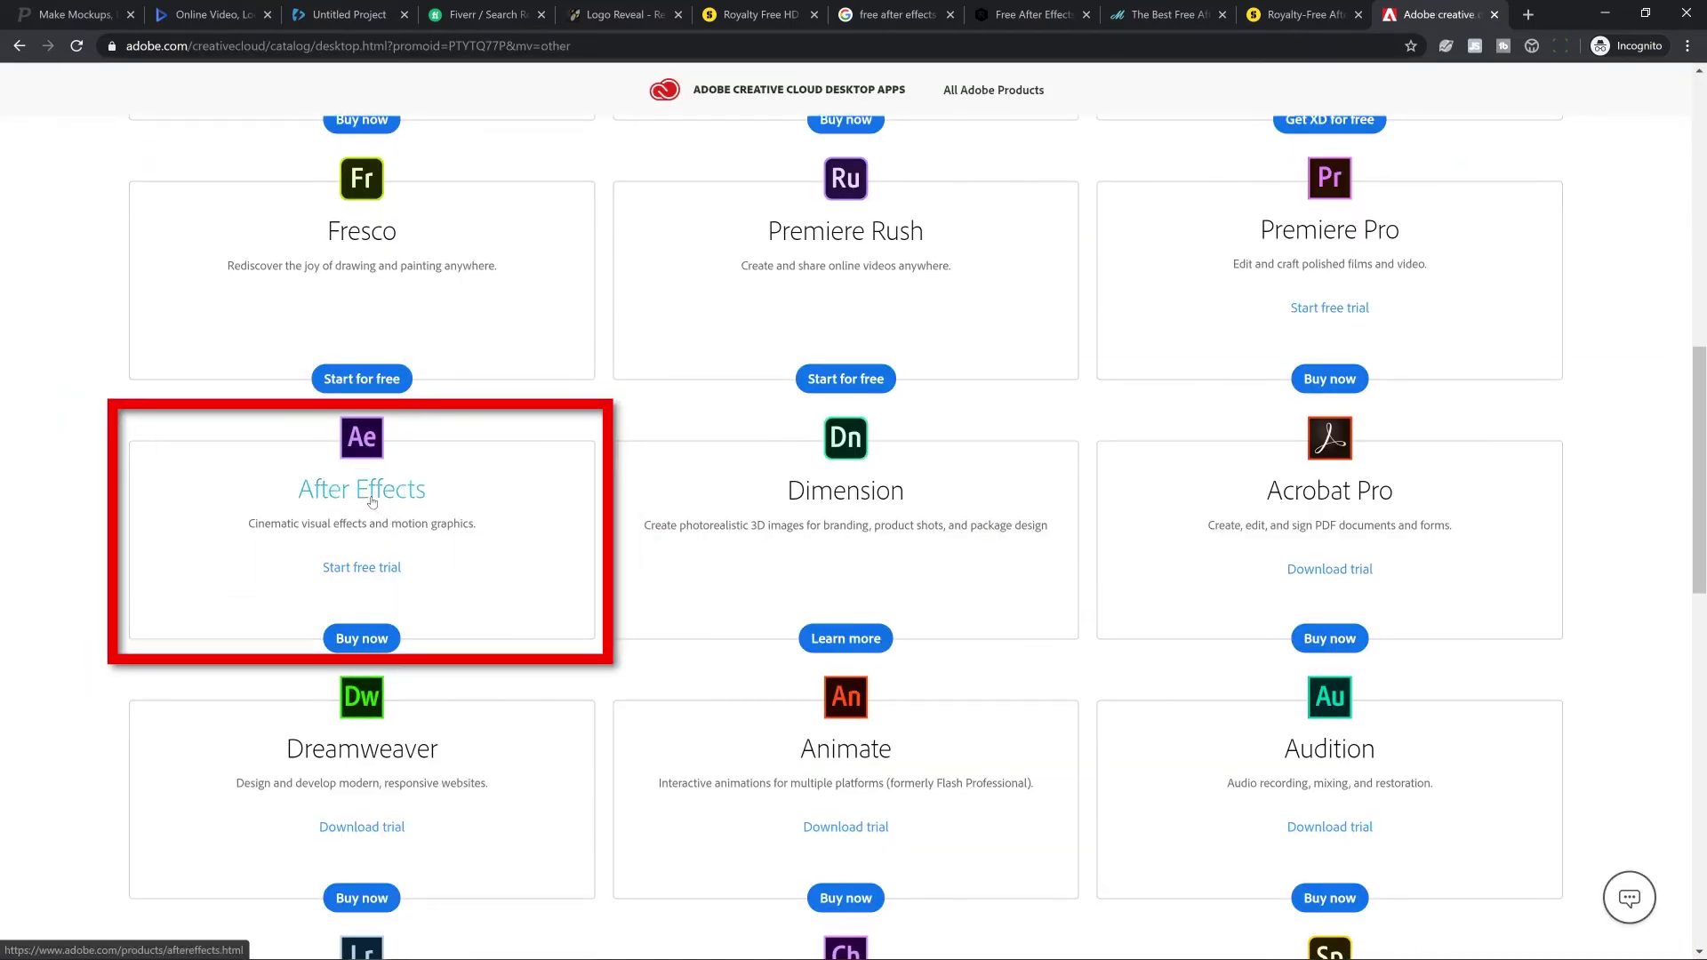
left_click(377, 573)
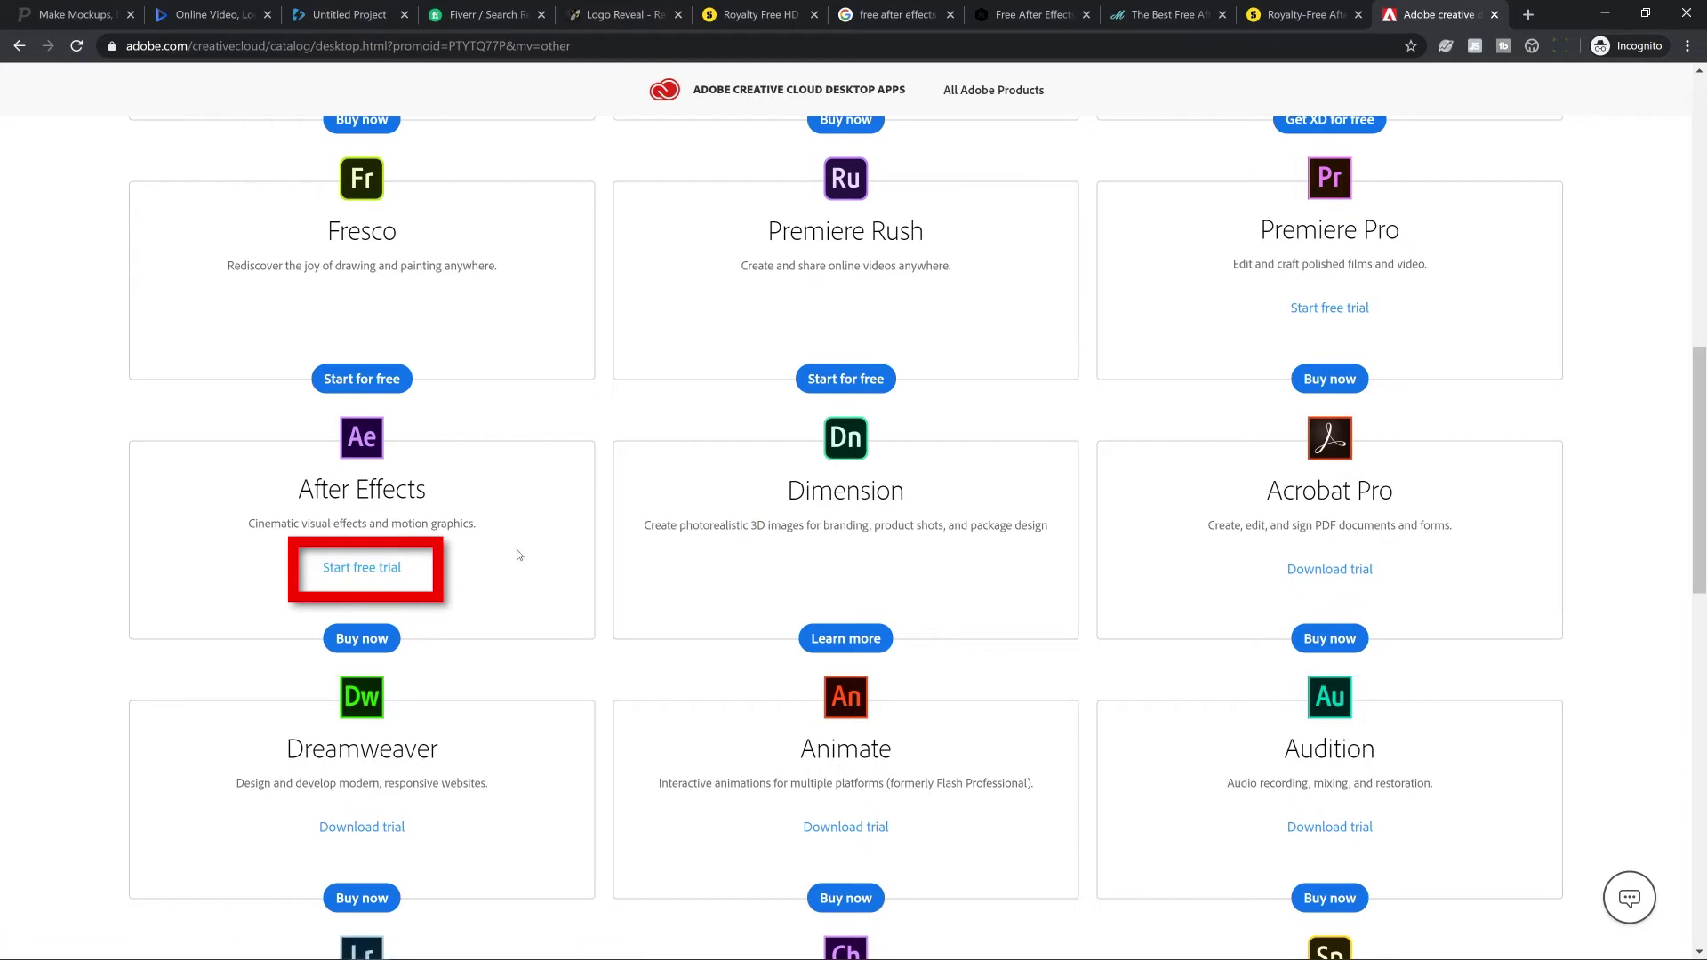
key("ctrl+w")
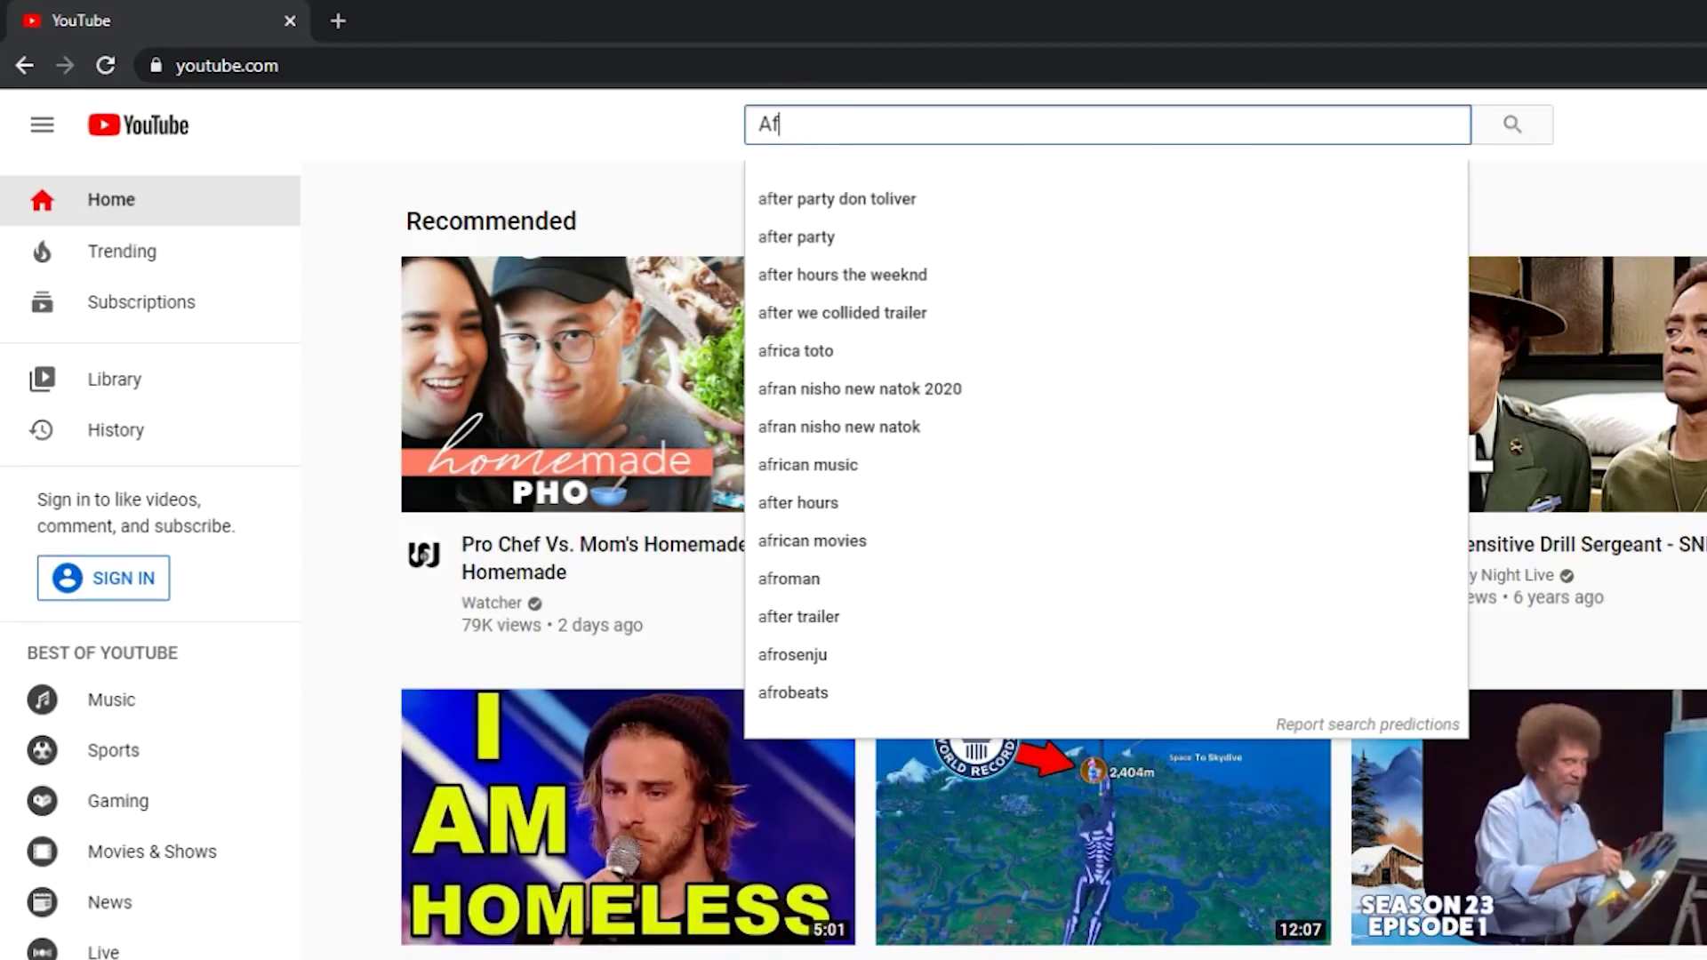
Search YouTube for 'After Effects Tutorial'
type("ter Effects Tutorial")
key("Return")
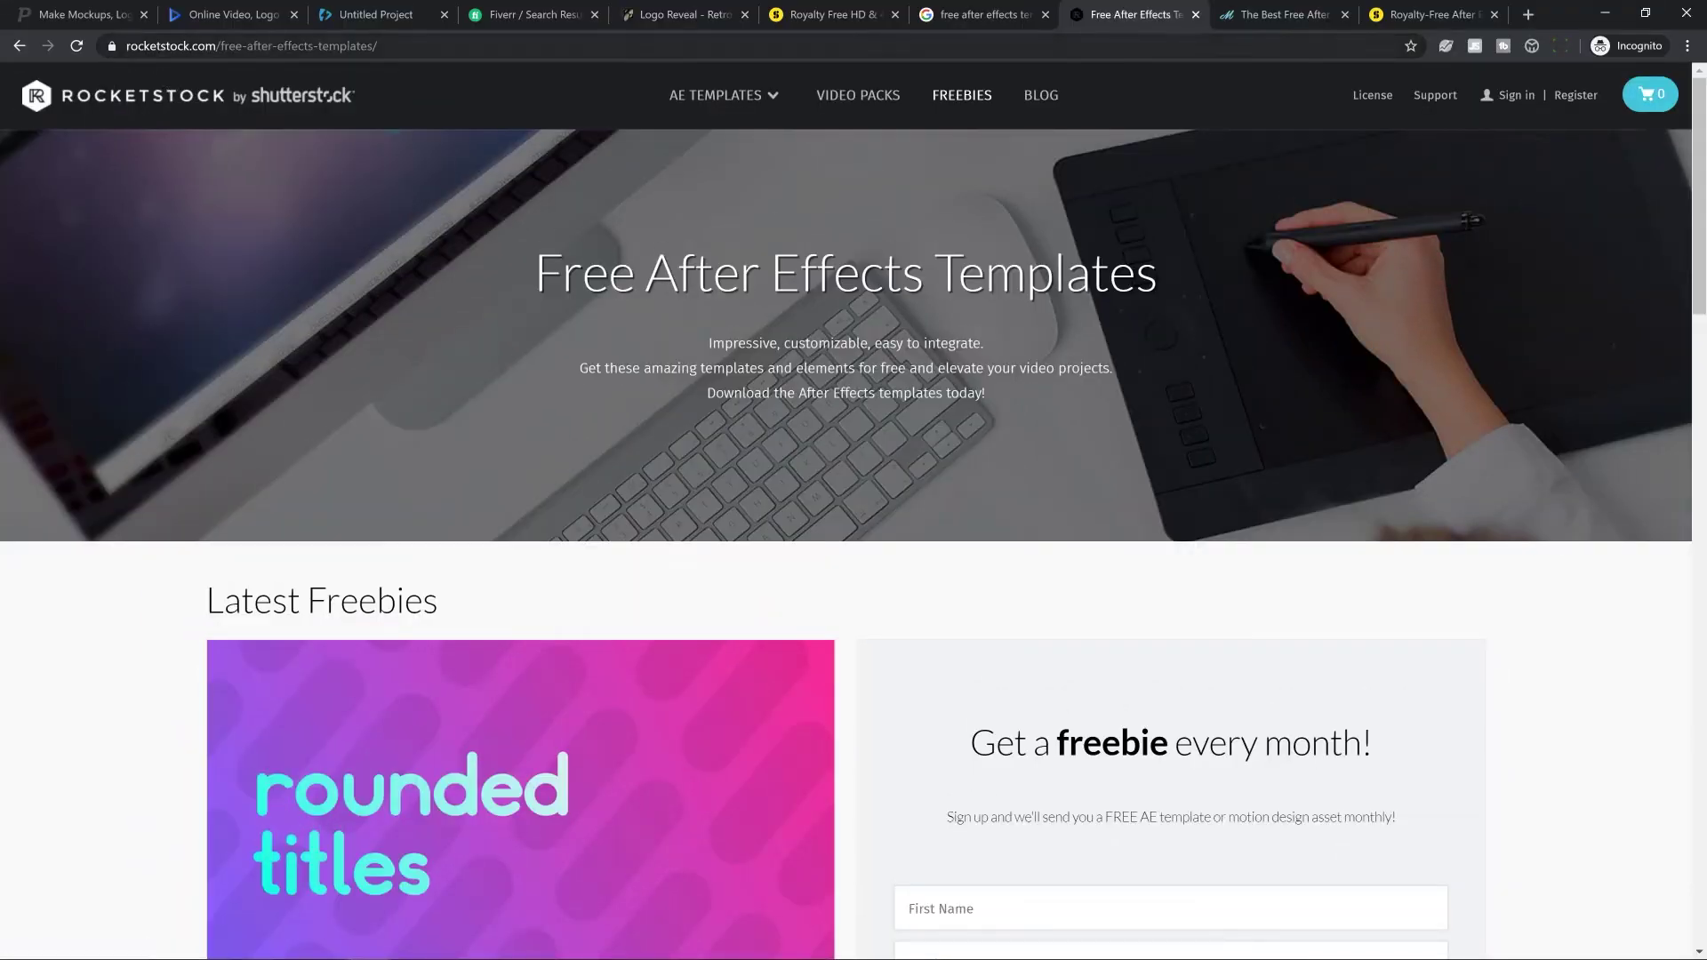
Go to page 3 of RocketStock's free templates and scroll to the Ironclad logo reveal
scroll(949, 620, "down", 5)
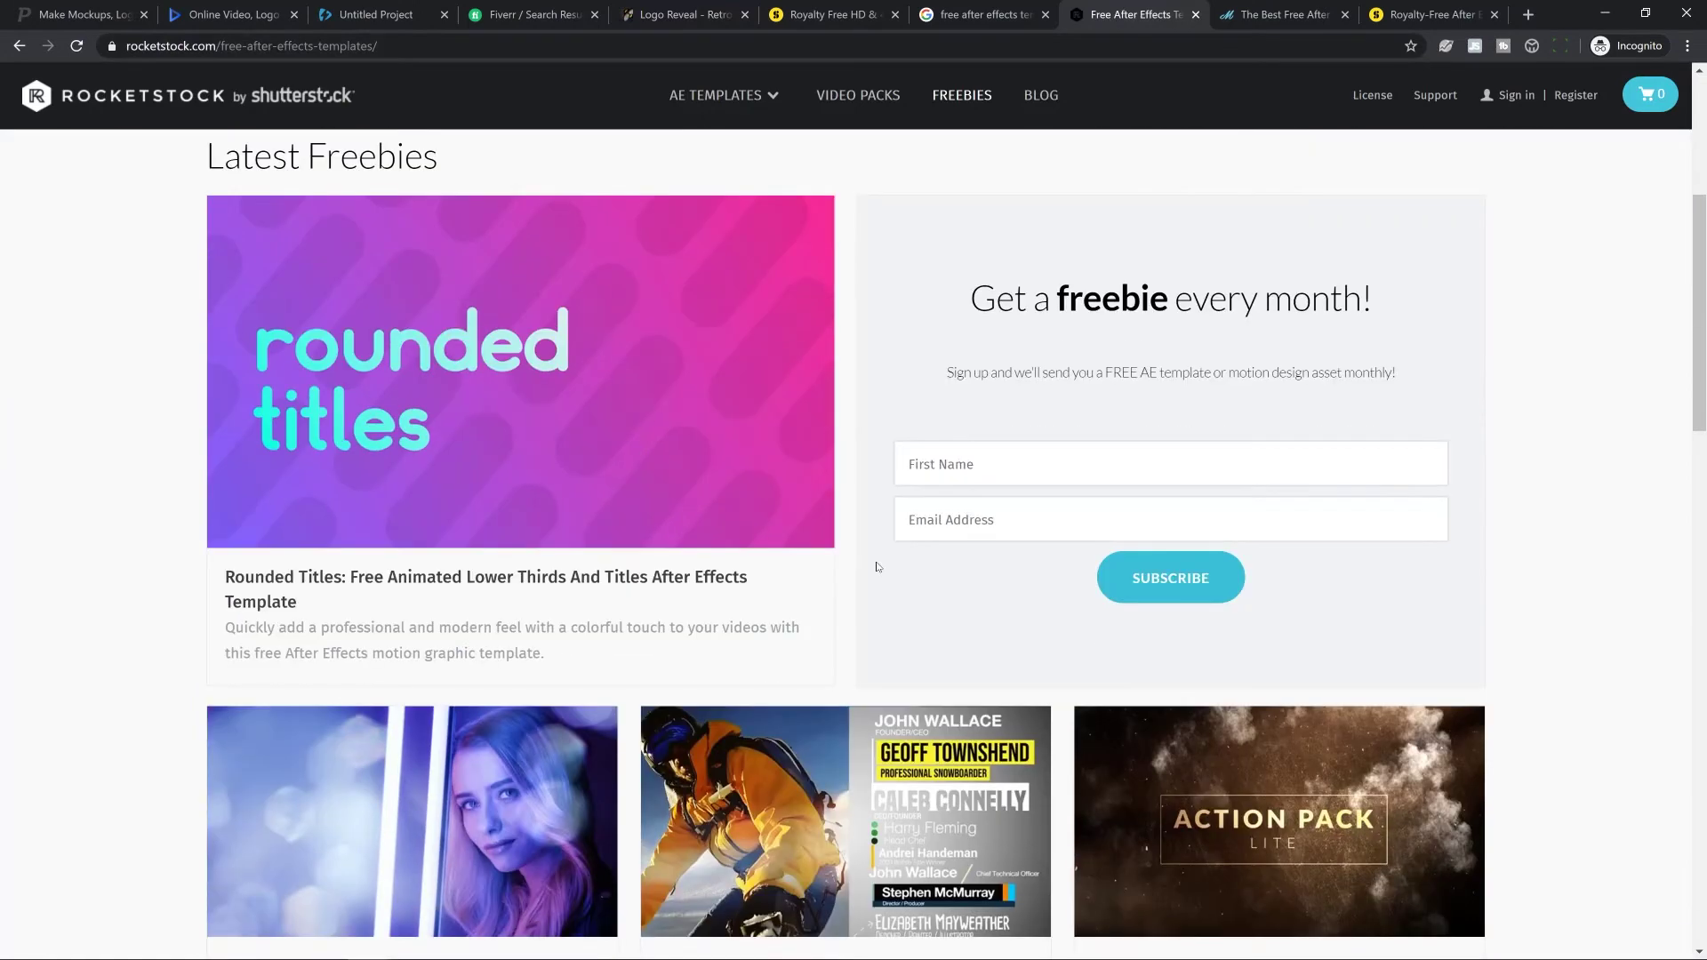
scroll(1644, 625, "down", 4)
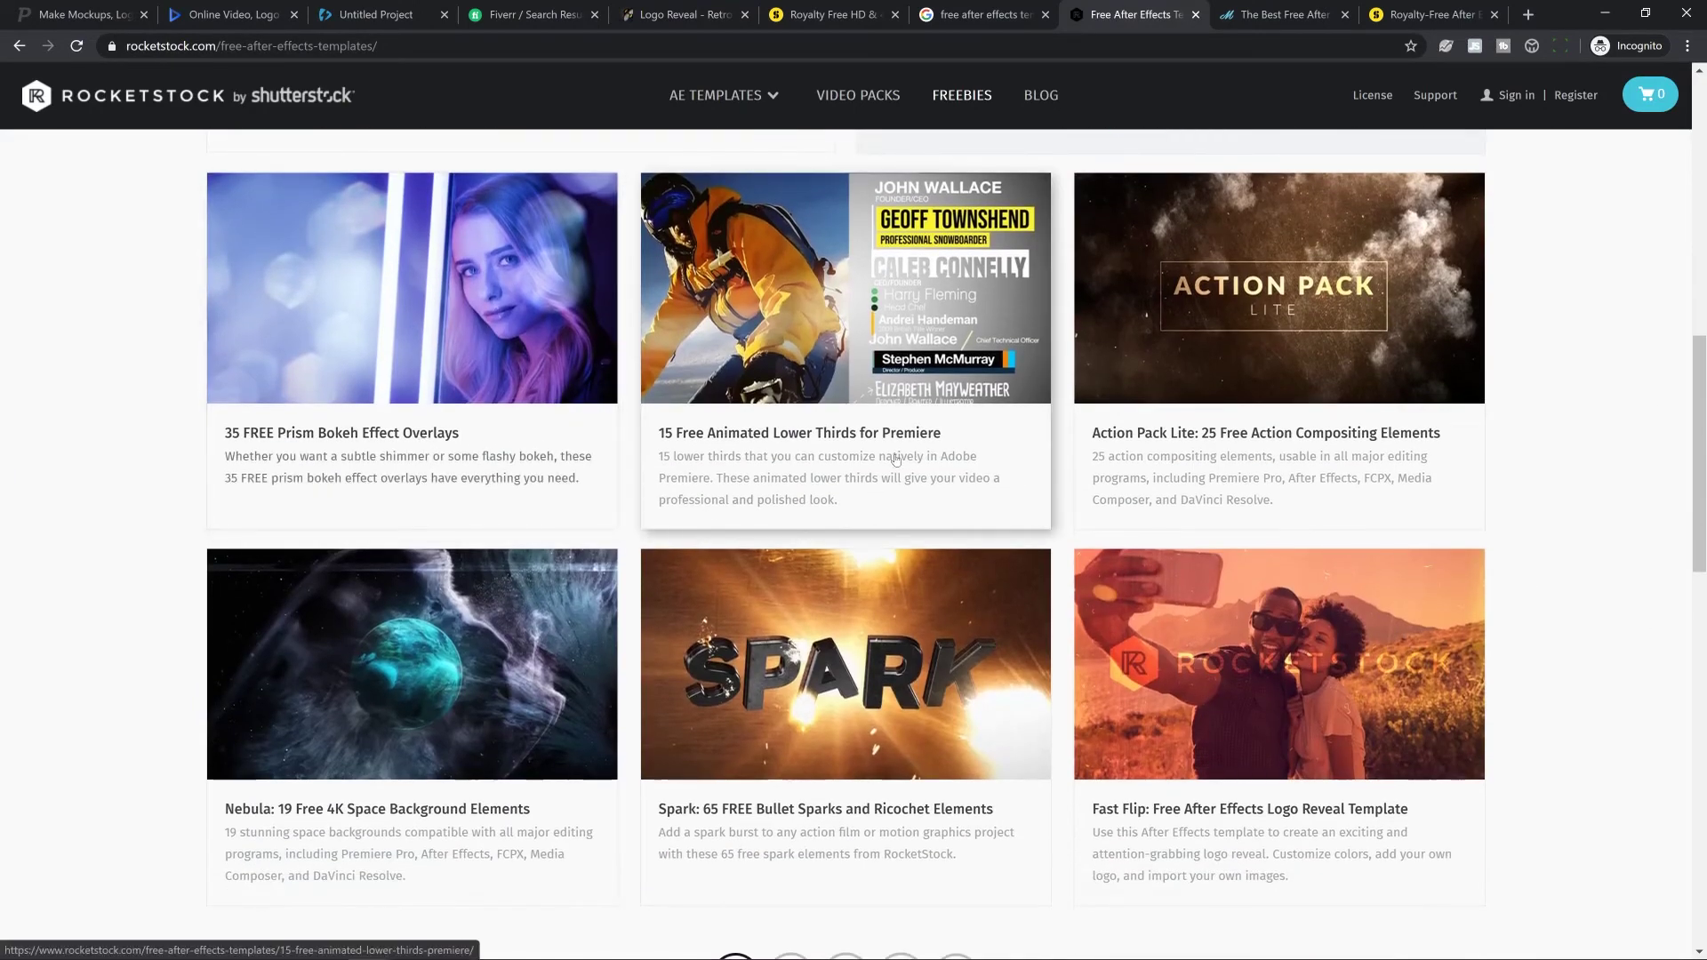
scroll(1599, 529, "down", 2)
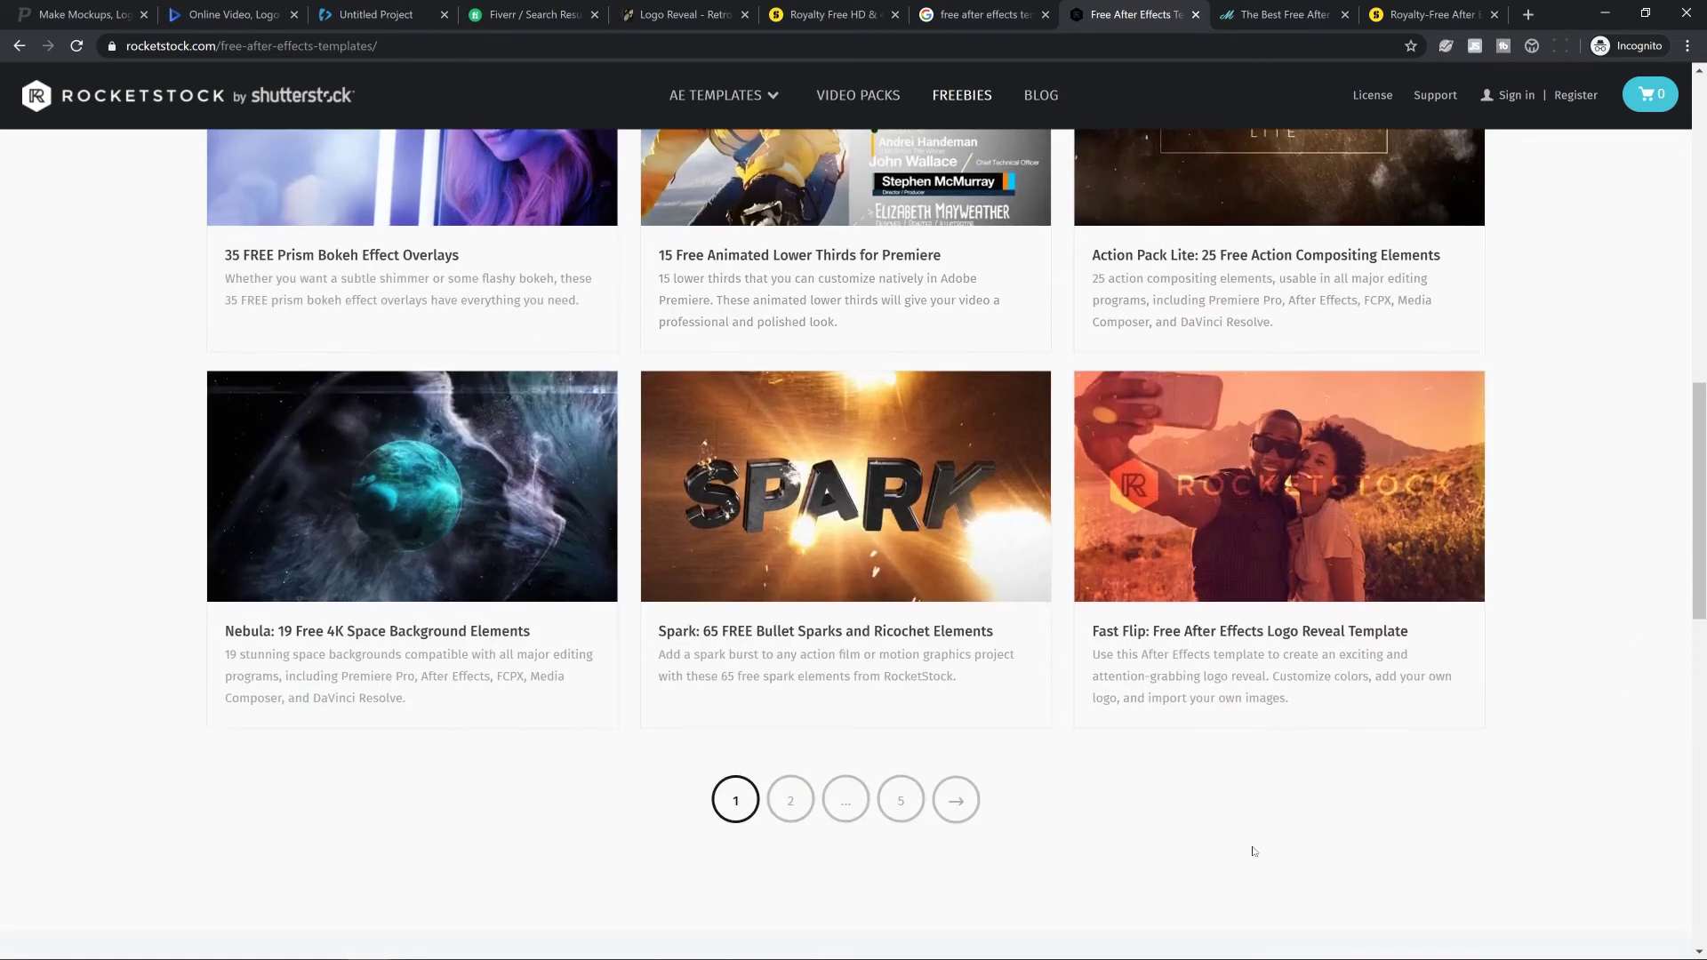
left_click(812, 811)
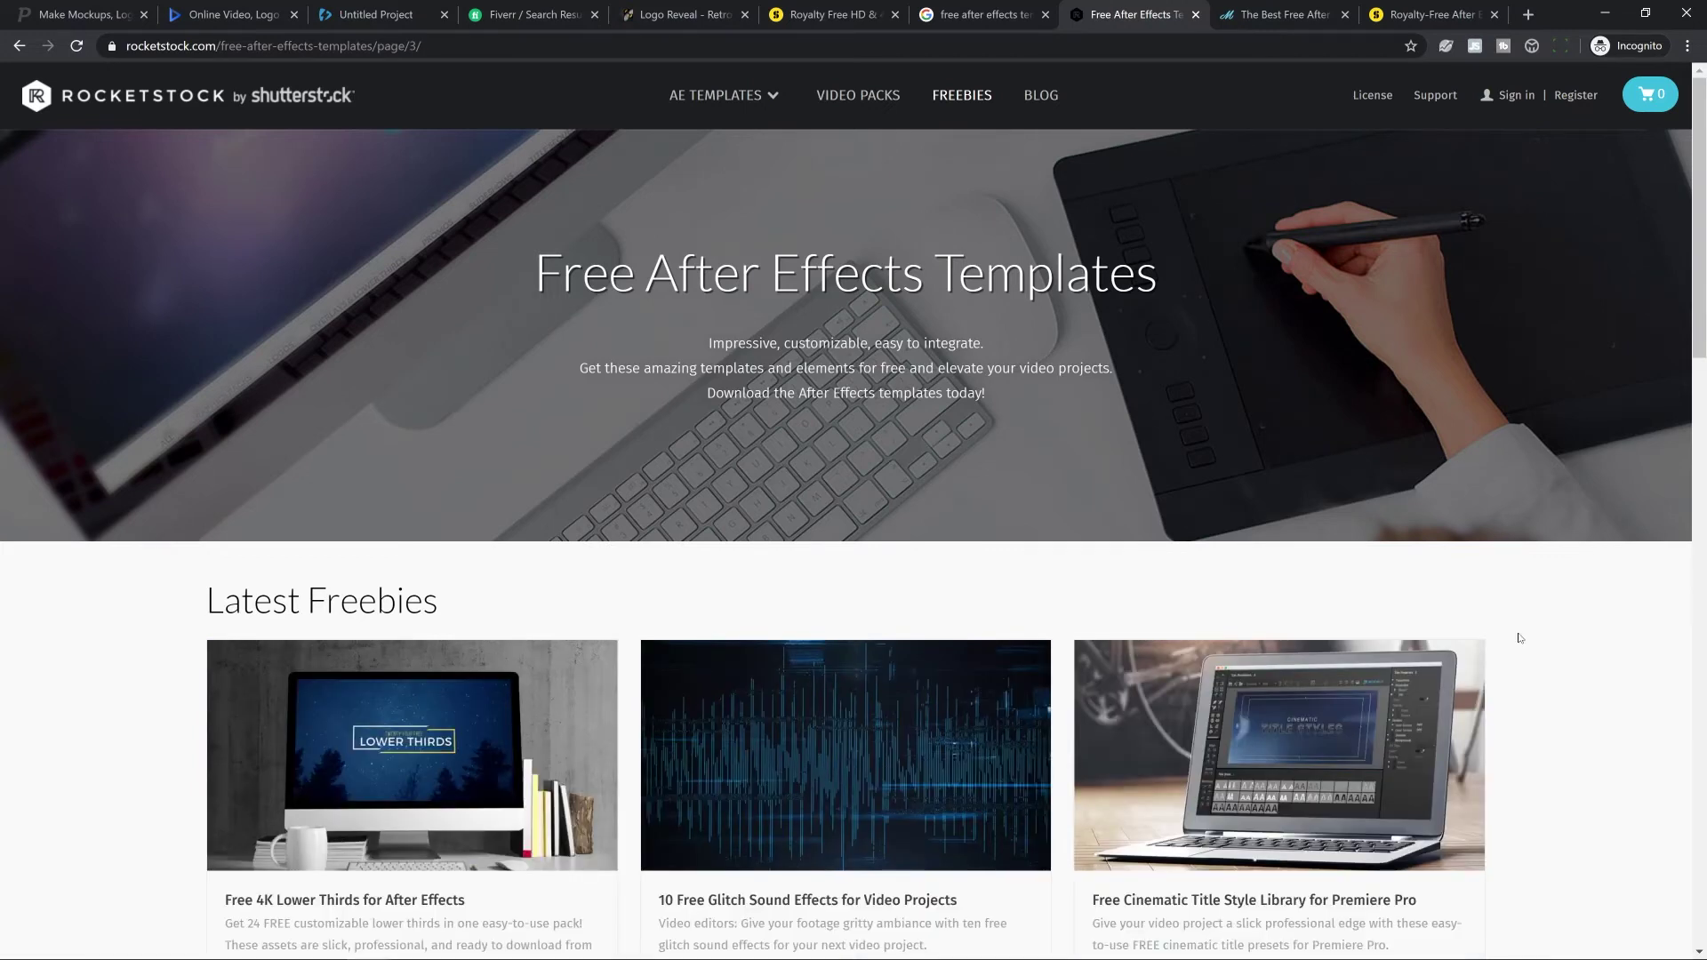
scroll(1520, 638, "down", 8)
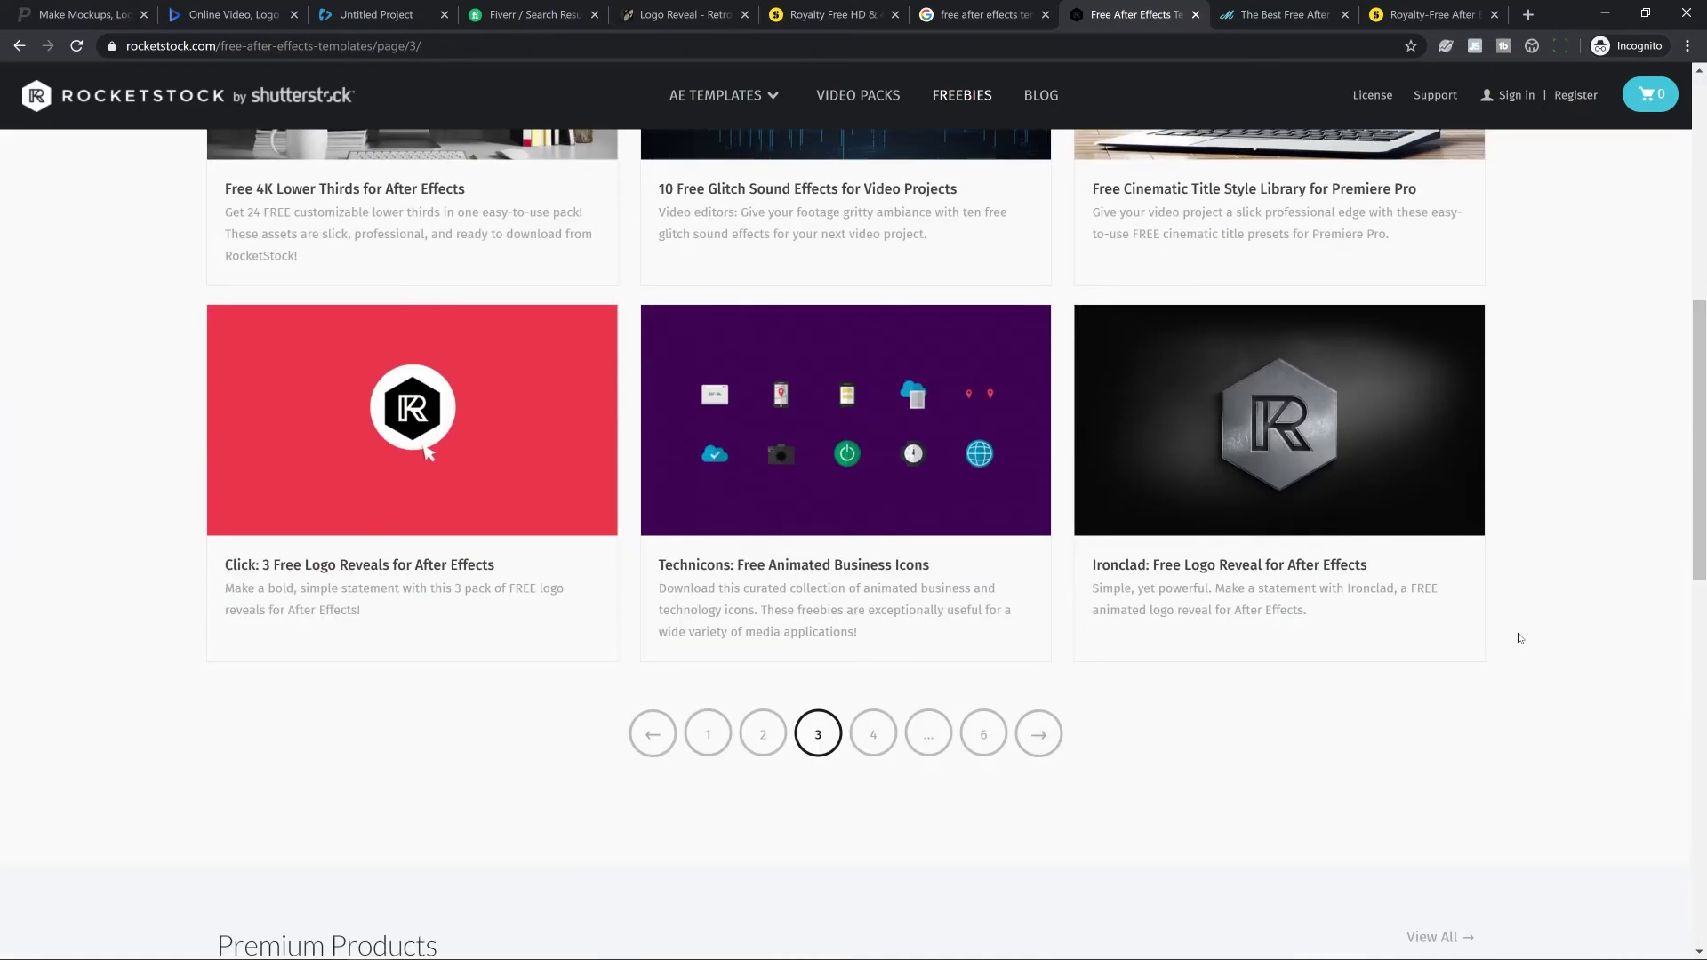
Open the Ironclad free logo reveal, play its preview video, and request the download
left_click(1300, 570)
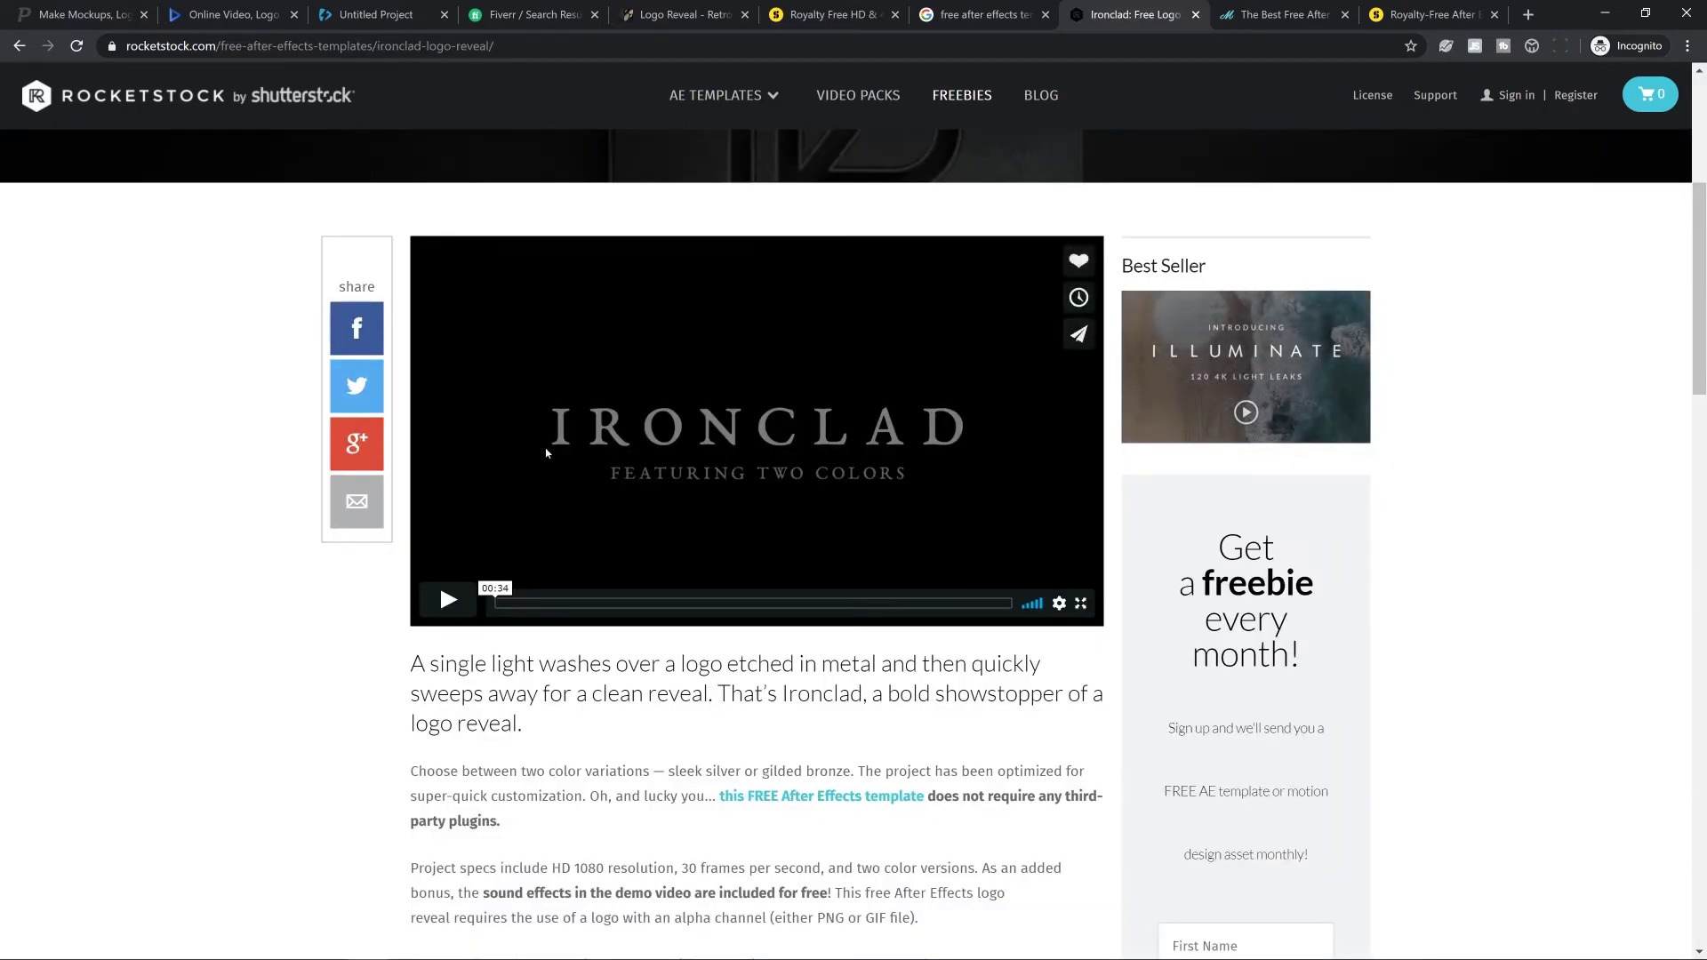
left_click(446, 600)
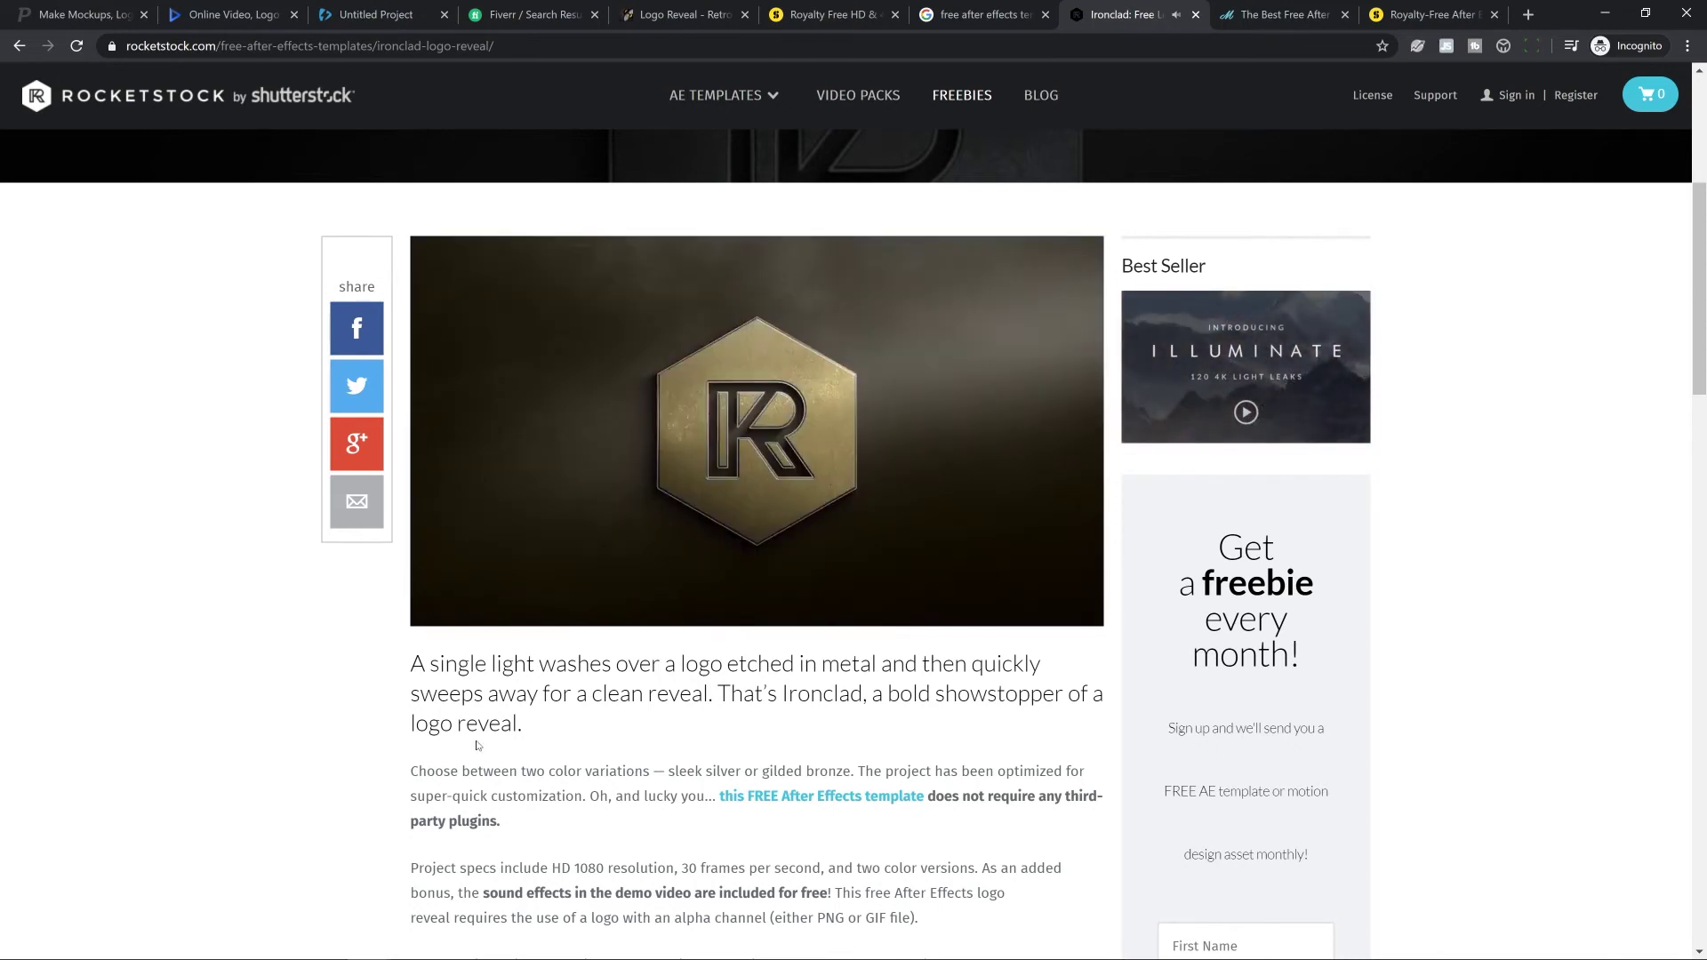
scroll(931, 558, "up", 5)
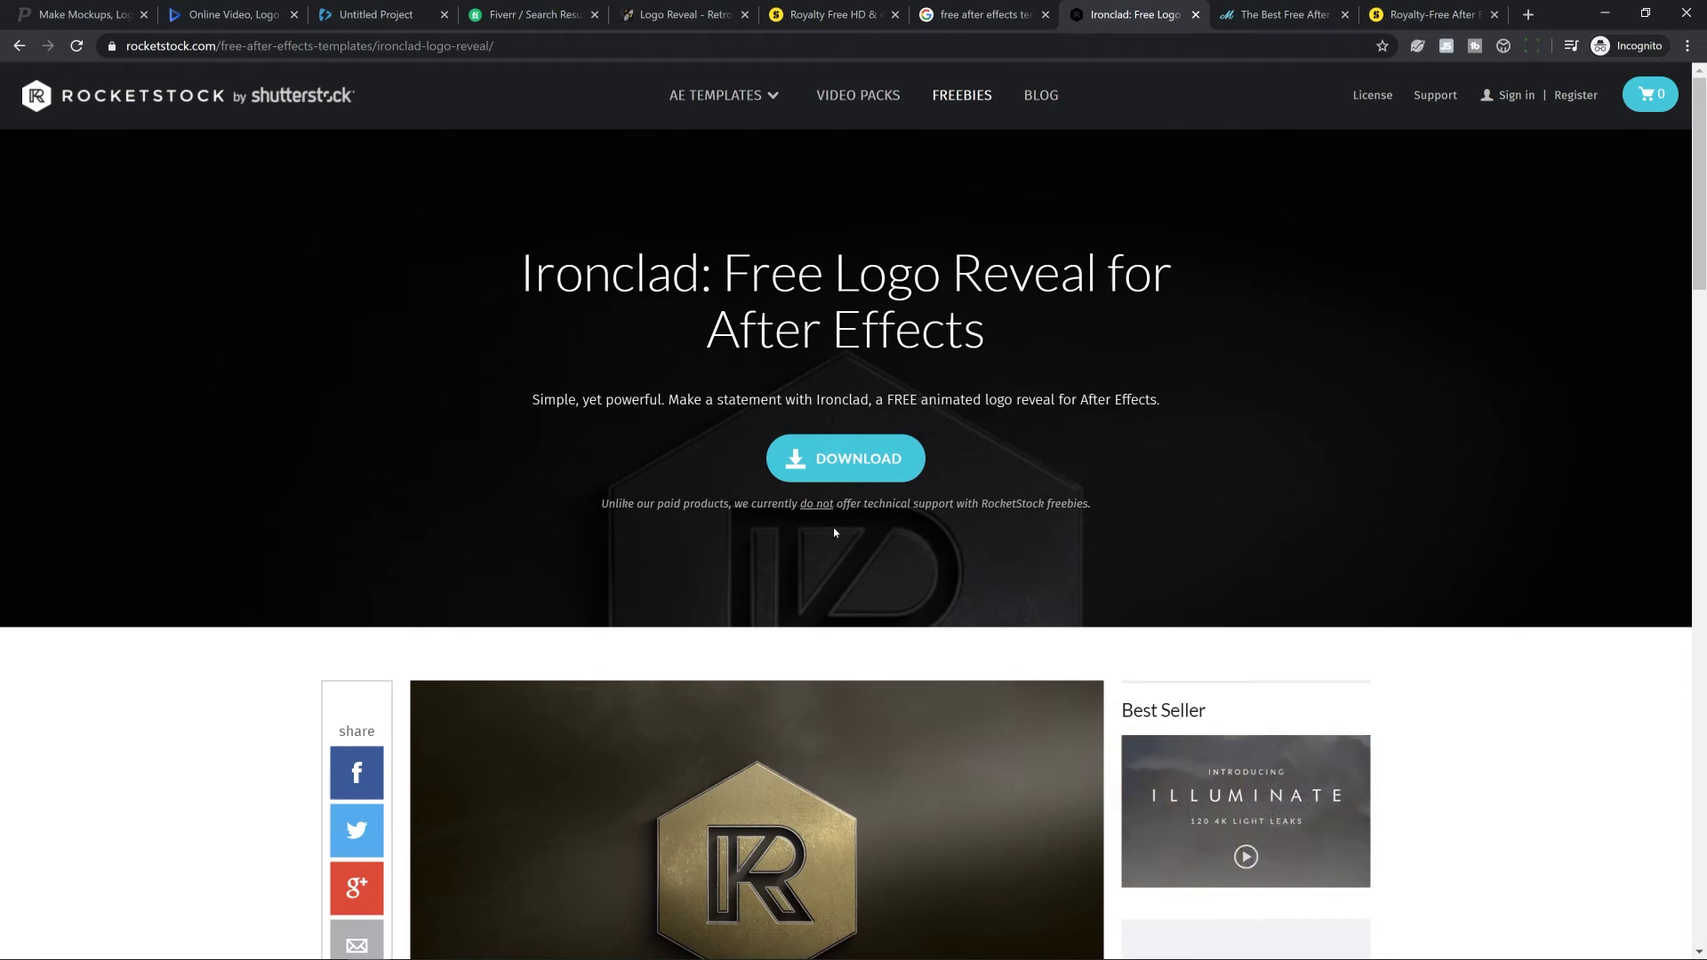
left_click(834, 459)
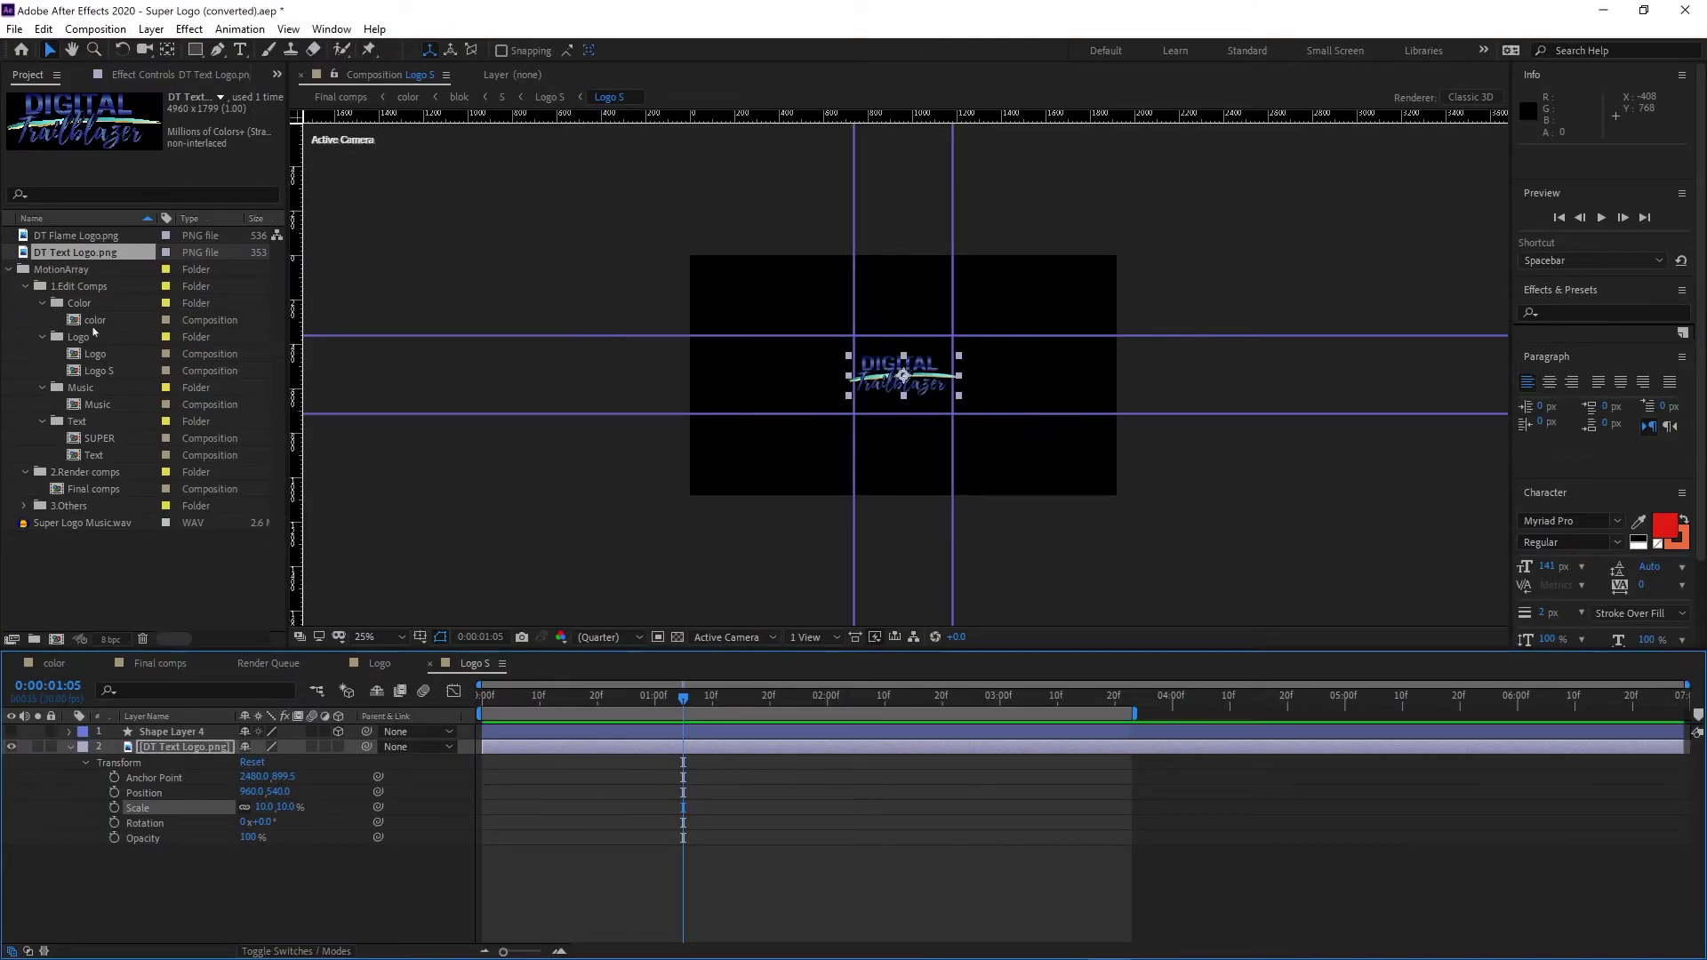
Preview the Final comps composition, then begin retyping the MOTIONARRAY.COM text in the Text comp
double_click(93, 489)
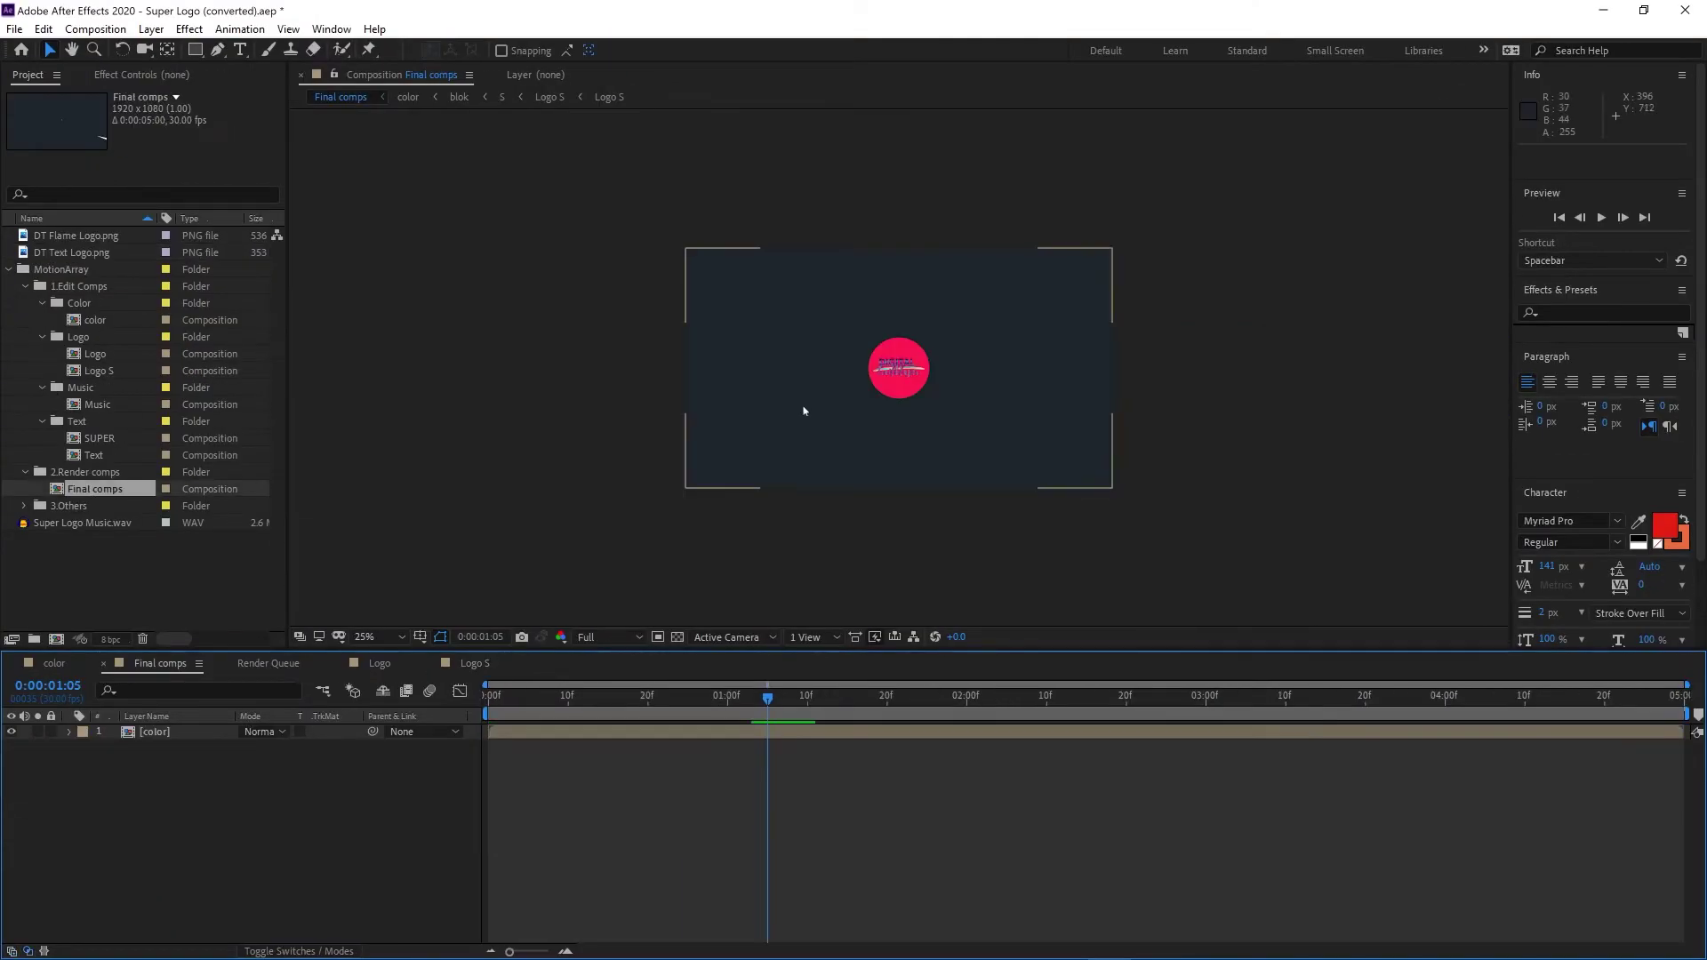
left_click(1601, 217)
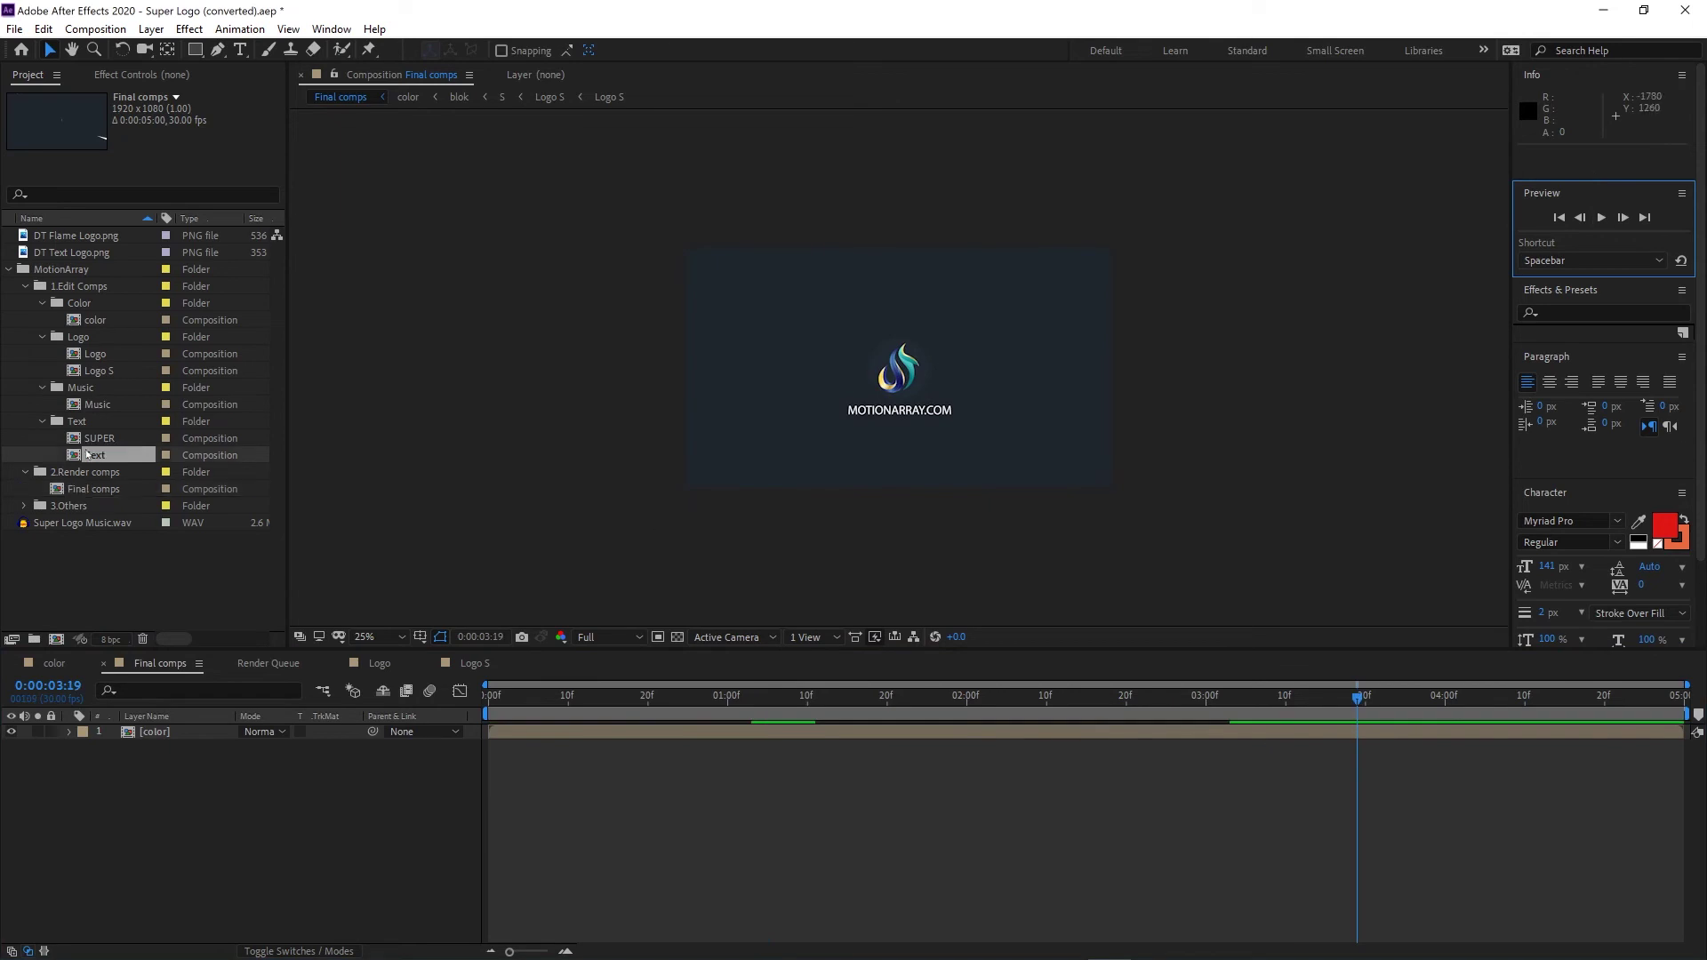
double_click(89, 454)
double_click(889, 458)
type("Di")
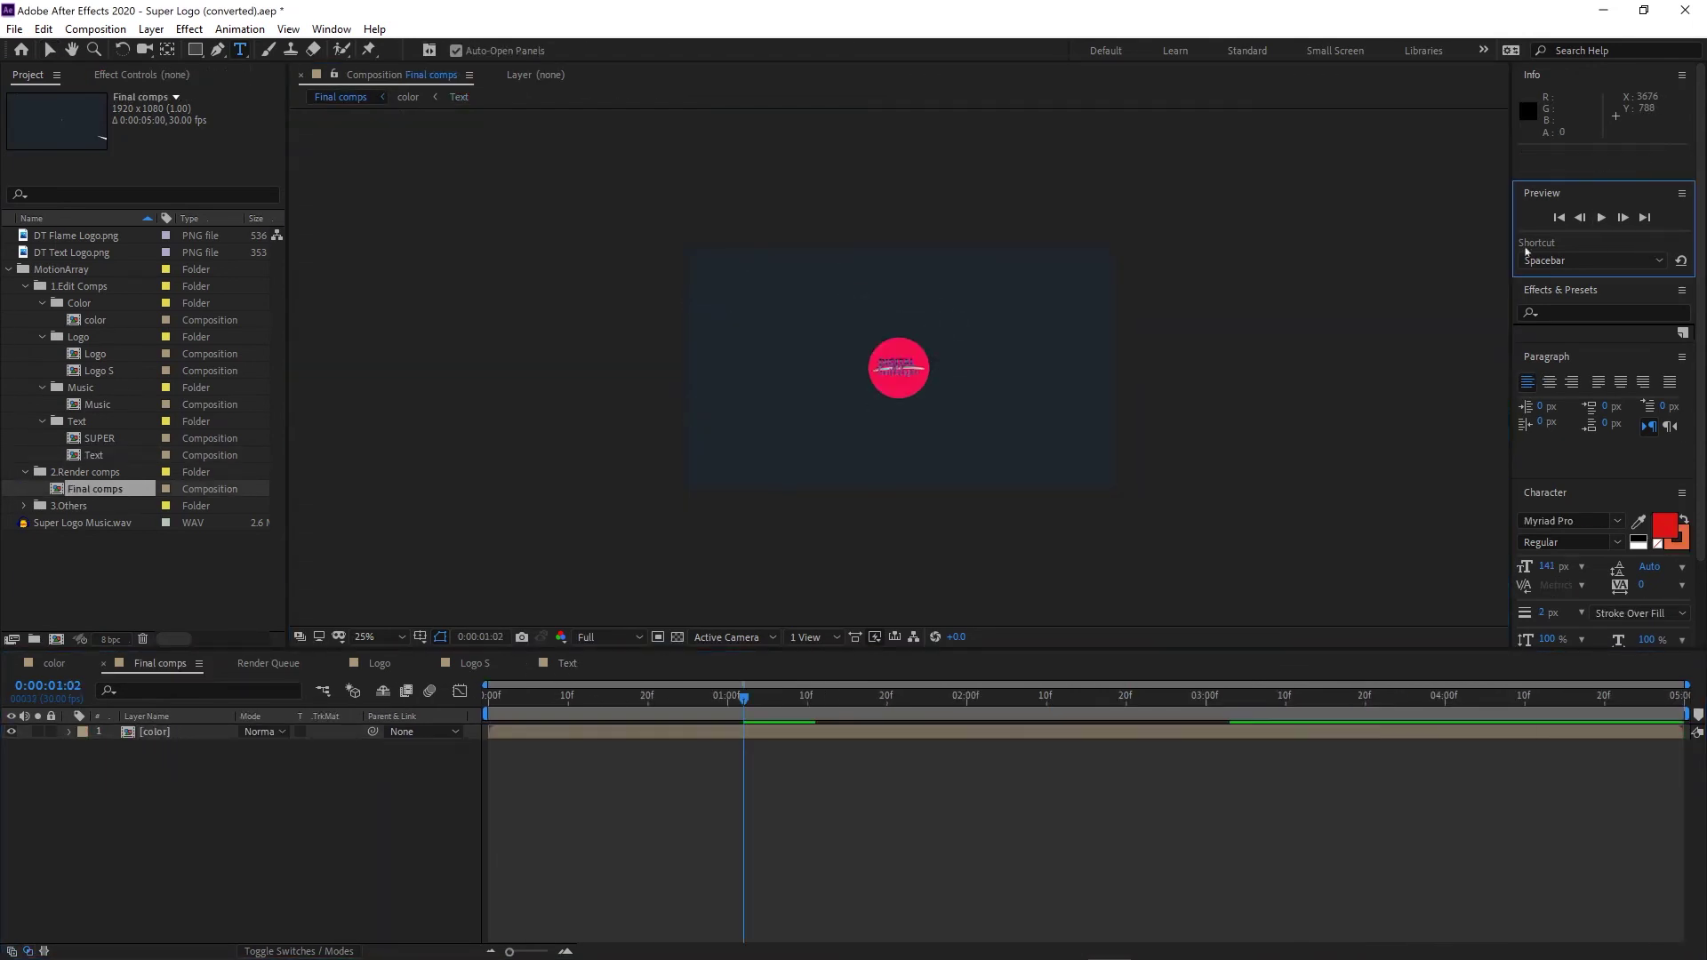
In the color composition, recolour the red S element to cyan using the color layer's controls
double_click(95, 320)
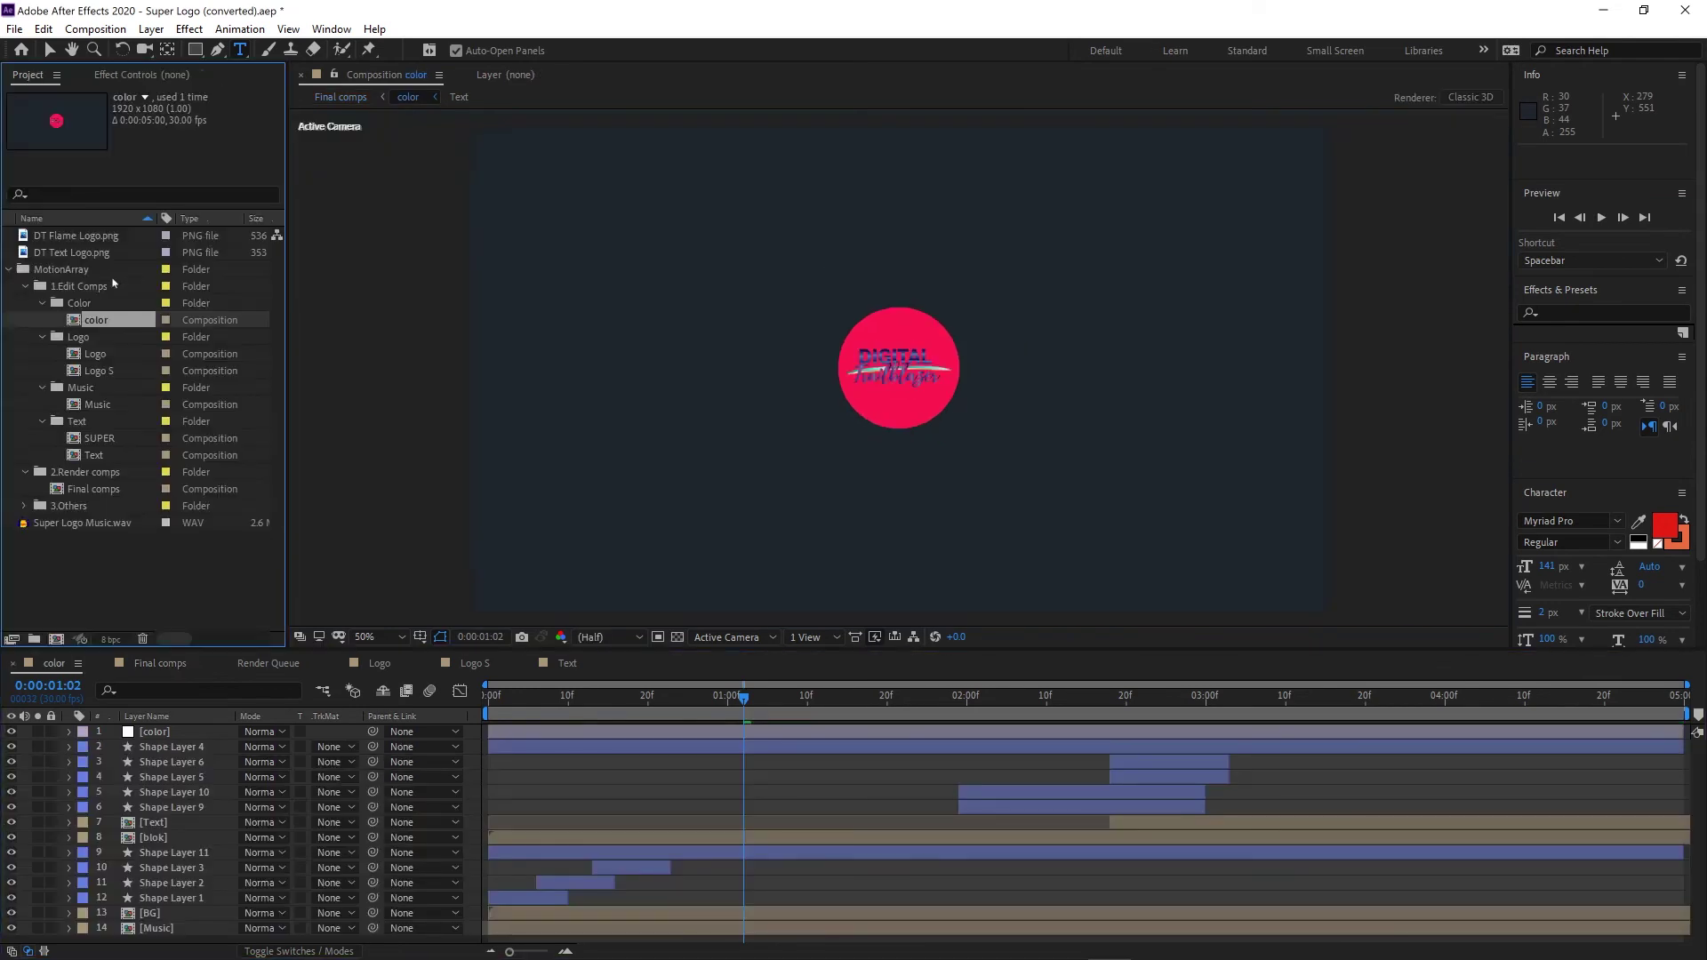
left_click(155, 731)
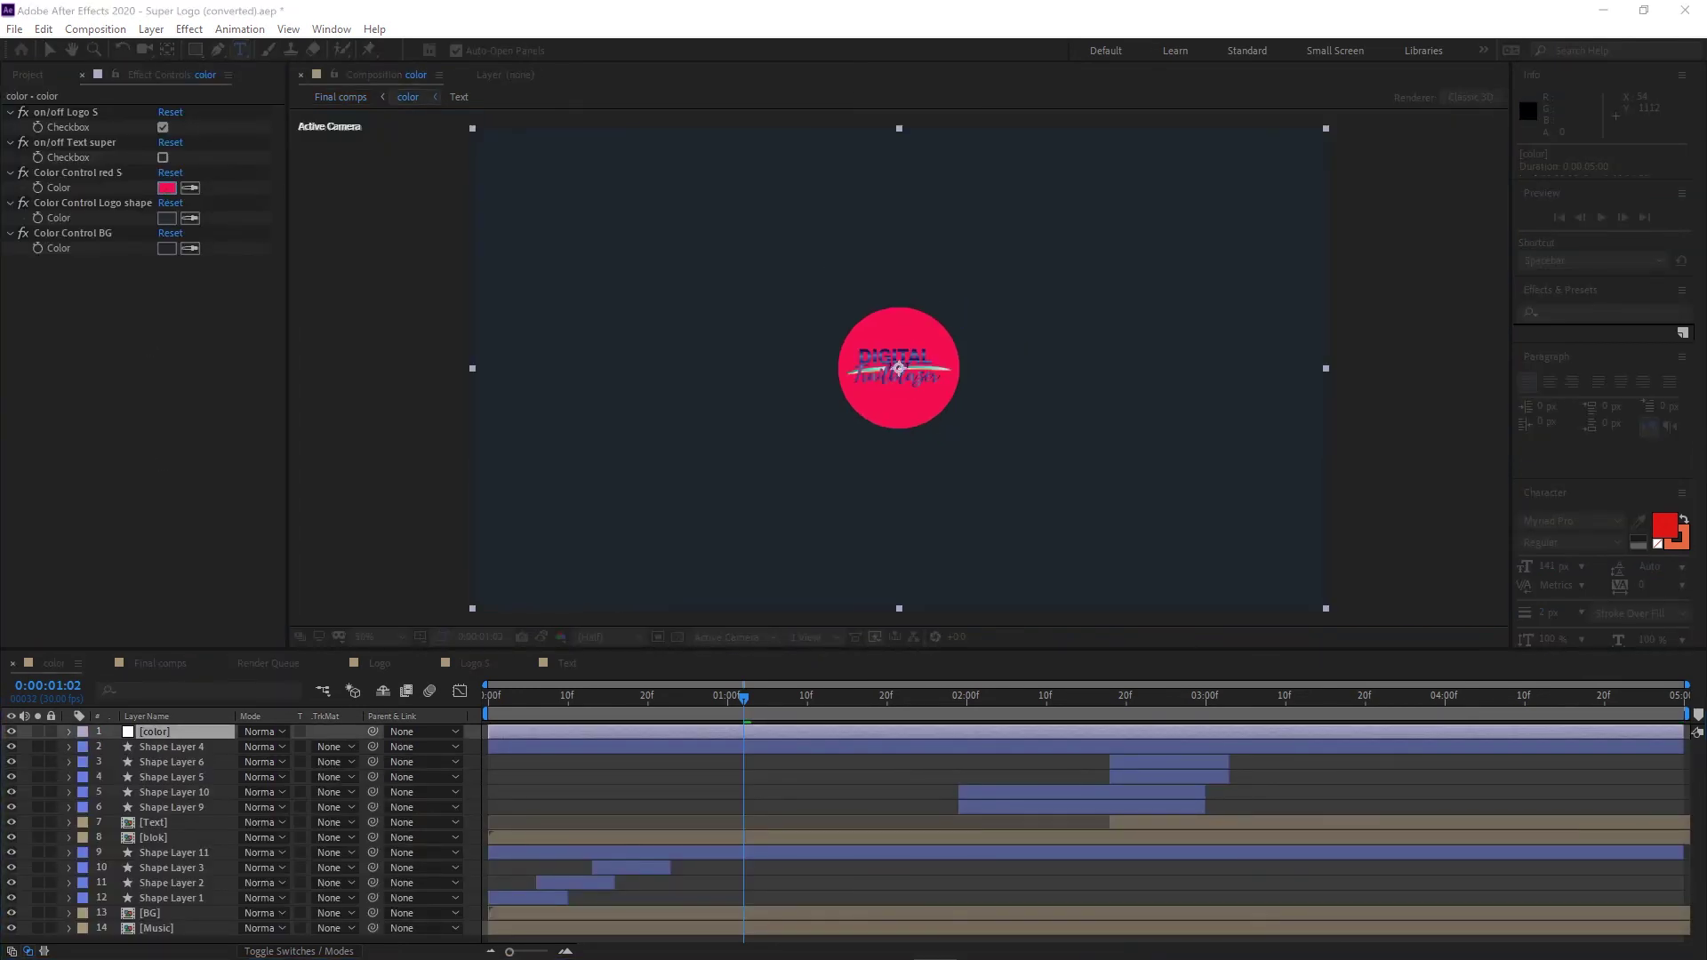
key("Return")
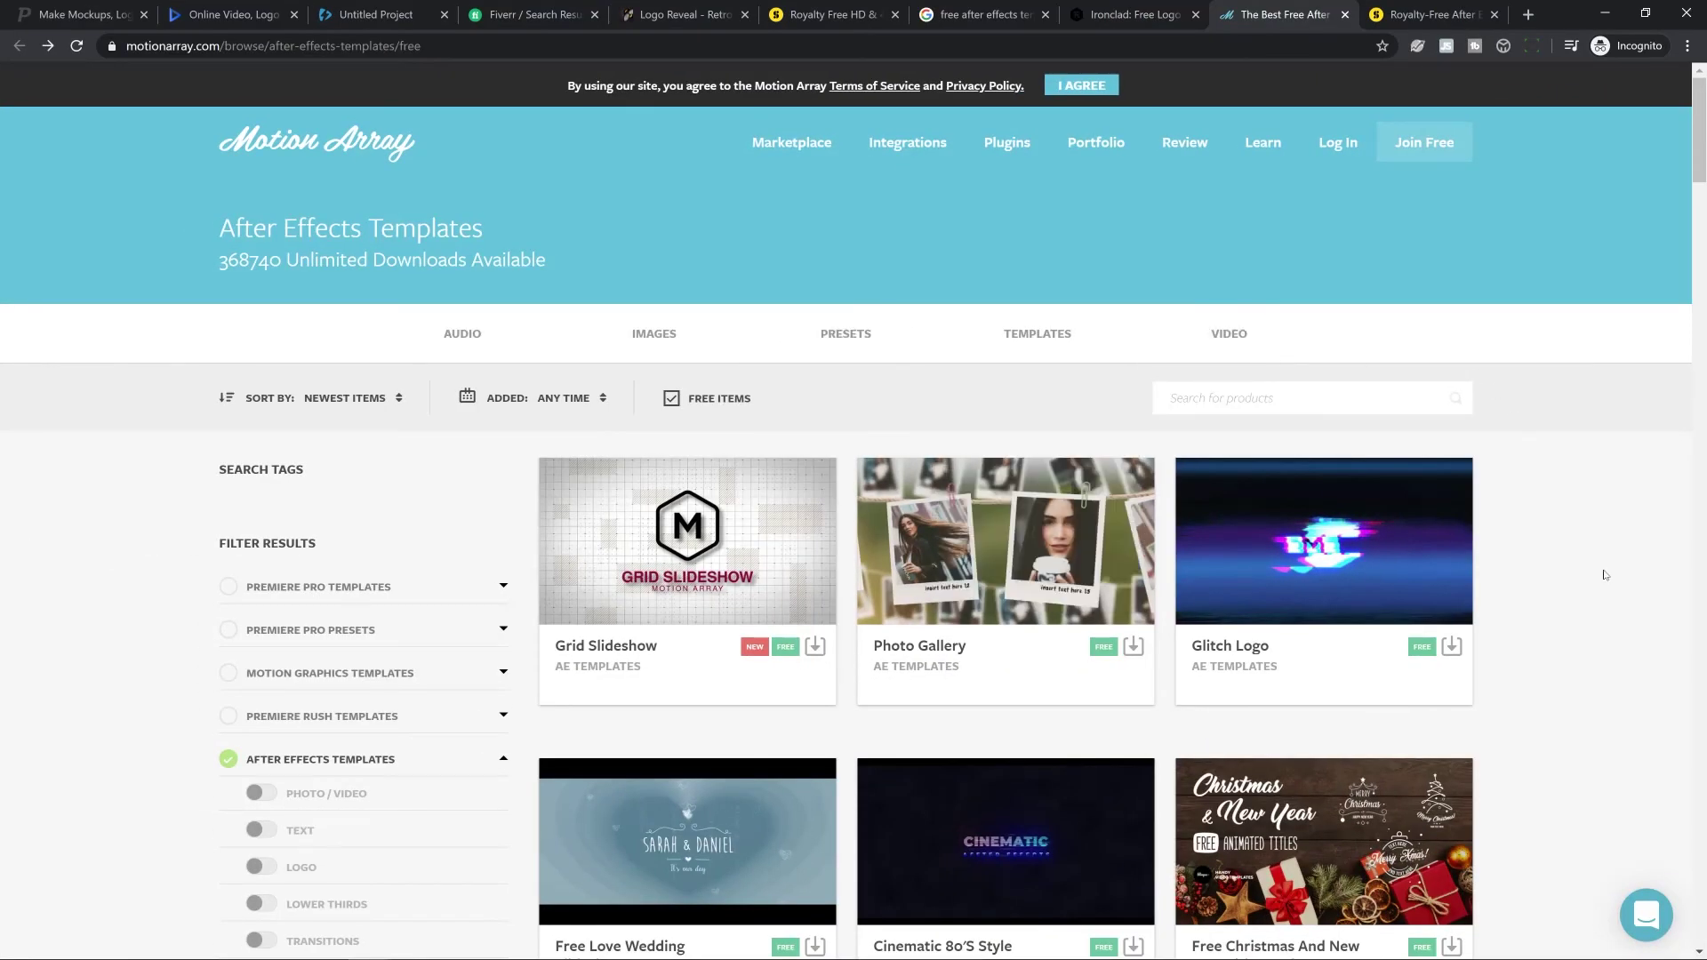
Browse Motion Array's free Logo After Effects templates, briefly checking the Ironclad download page in between
scroll(1604, 576, "down", 3)
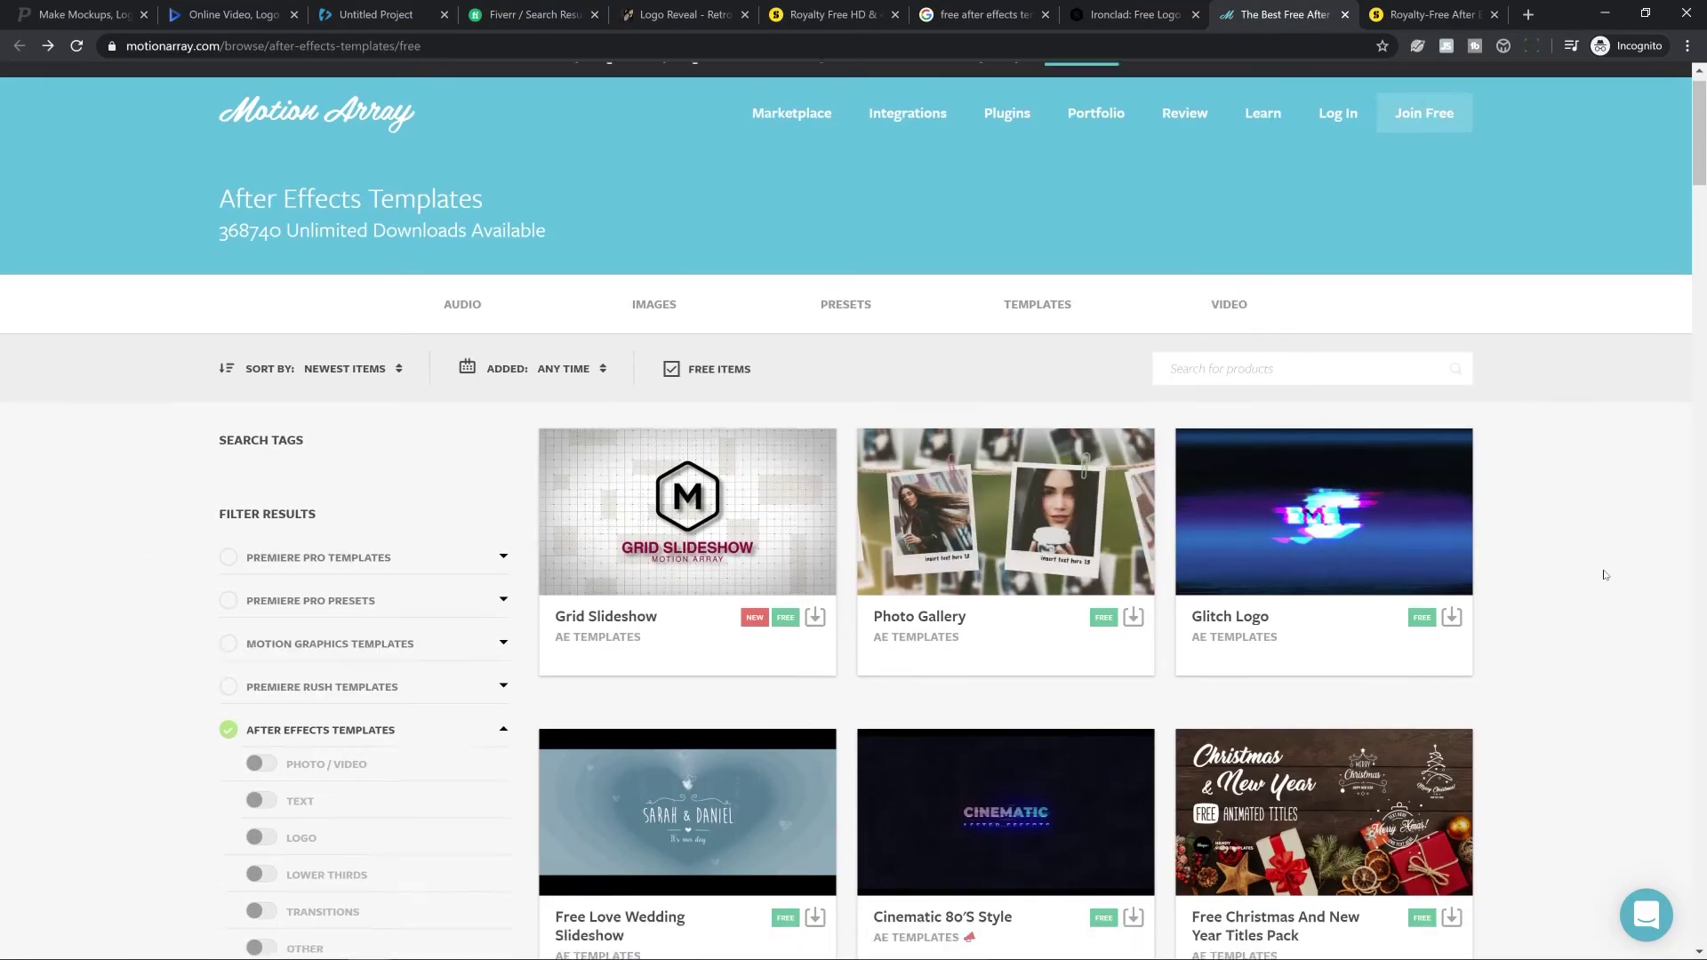
scroll(1604, 575, "up", 3)
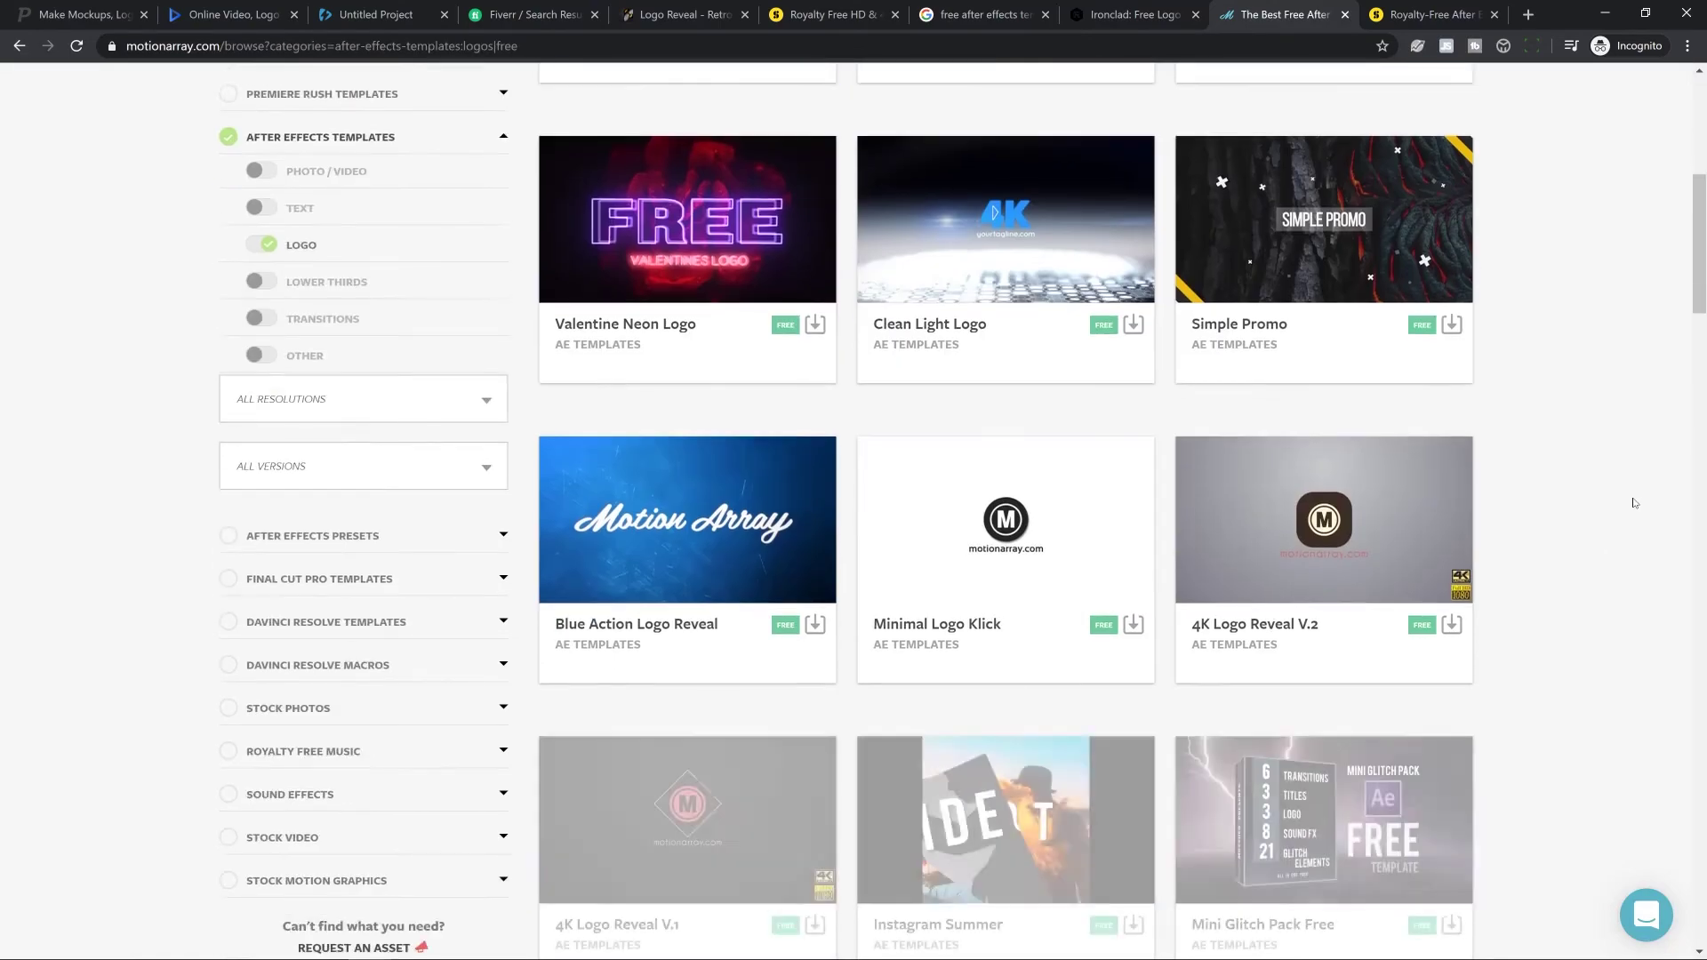
scroll(1634, 520, "down", 15)
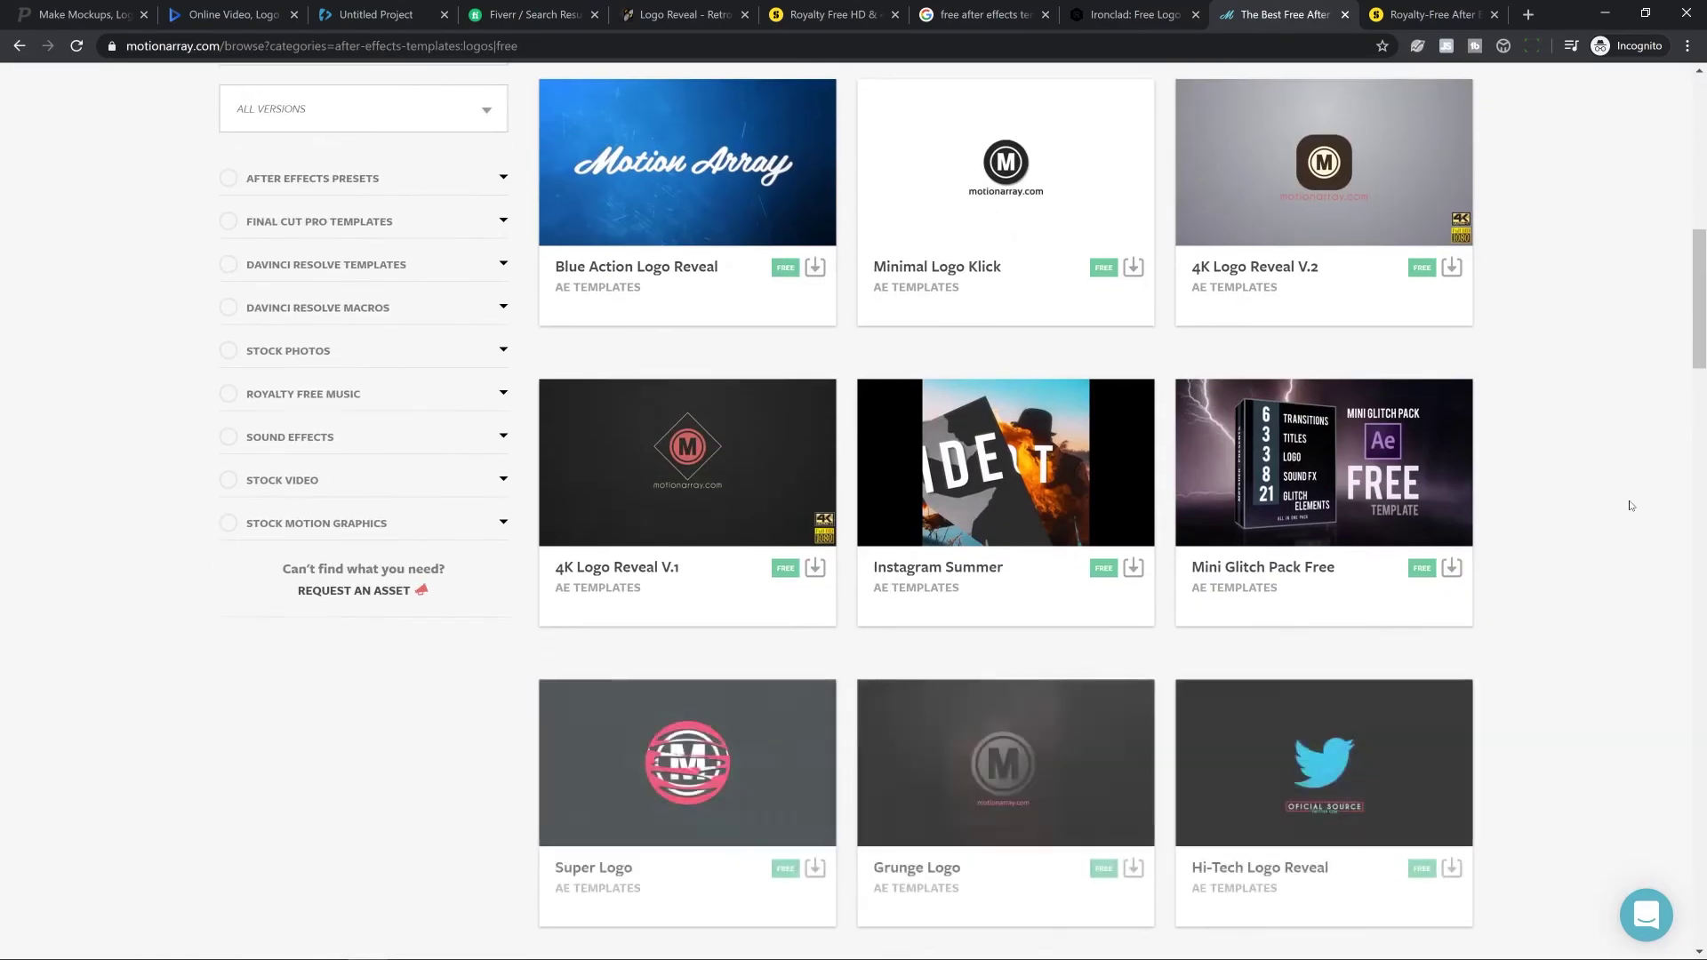
scroll(1631, 506, "down", 16)
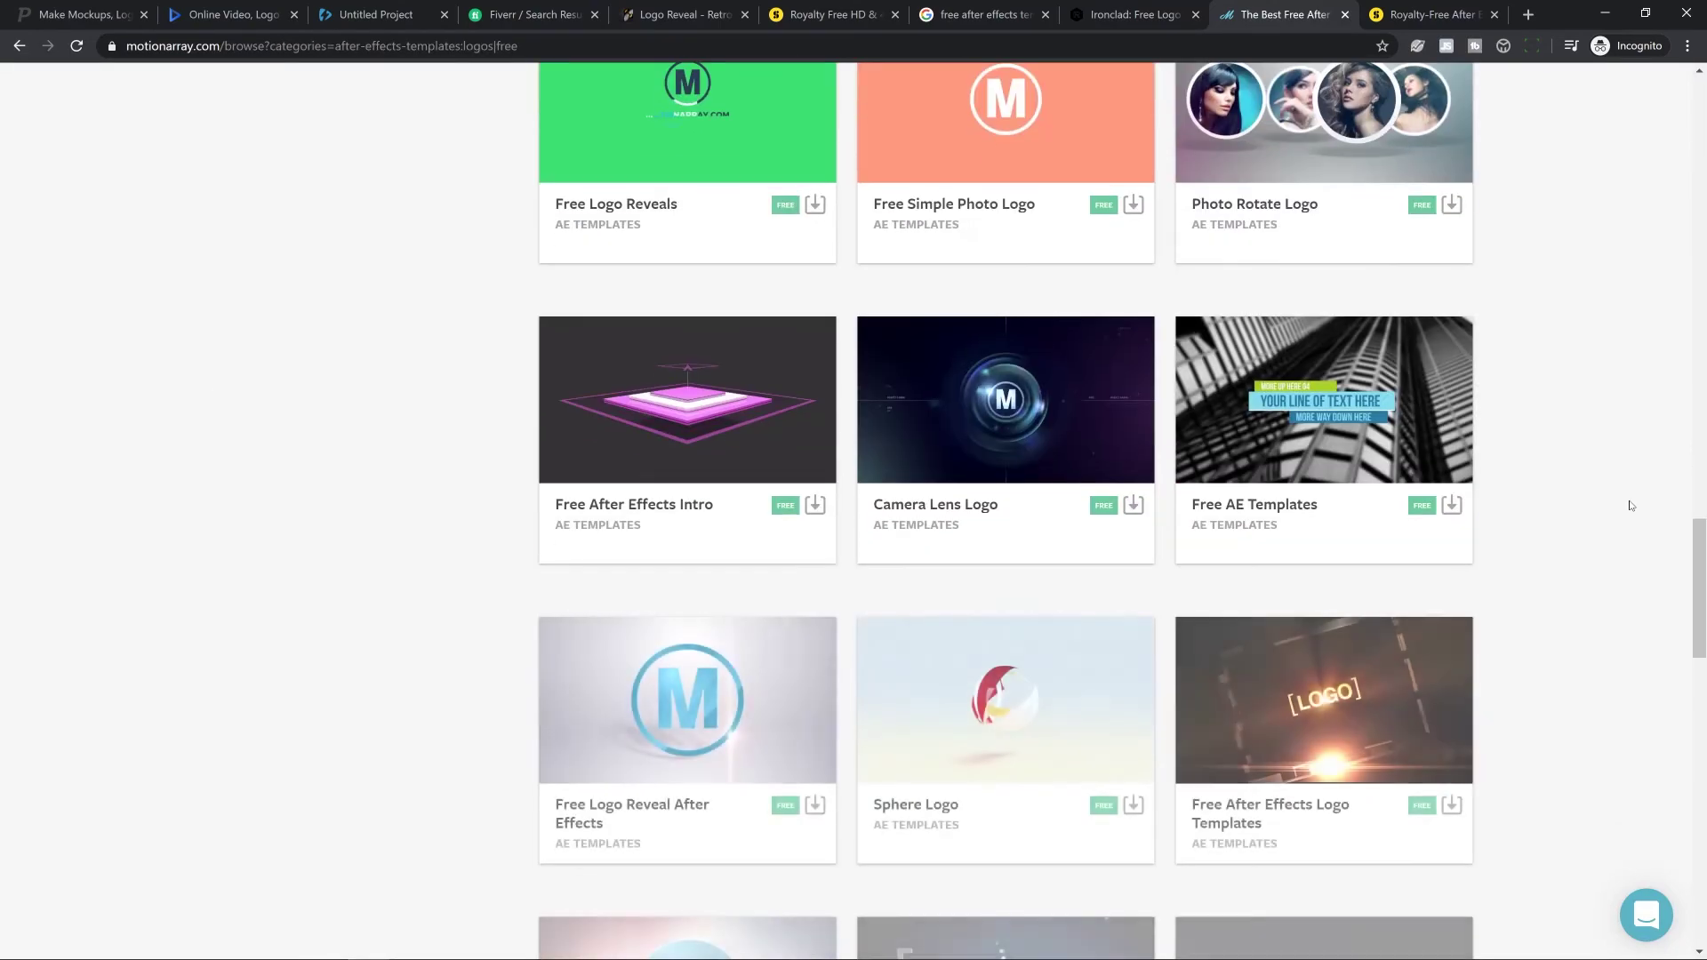
scroll(1604, 505, "down", 6)
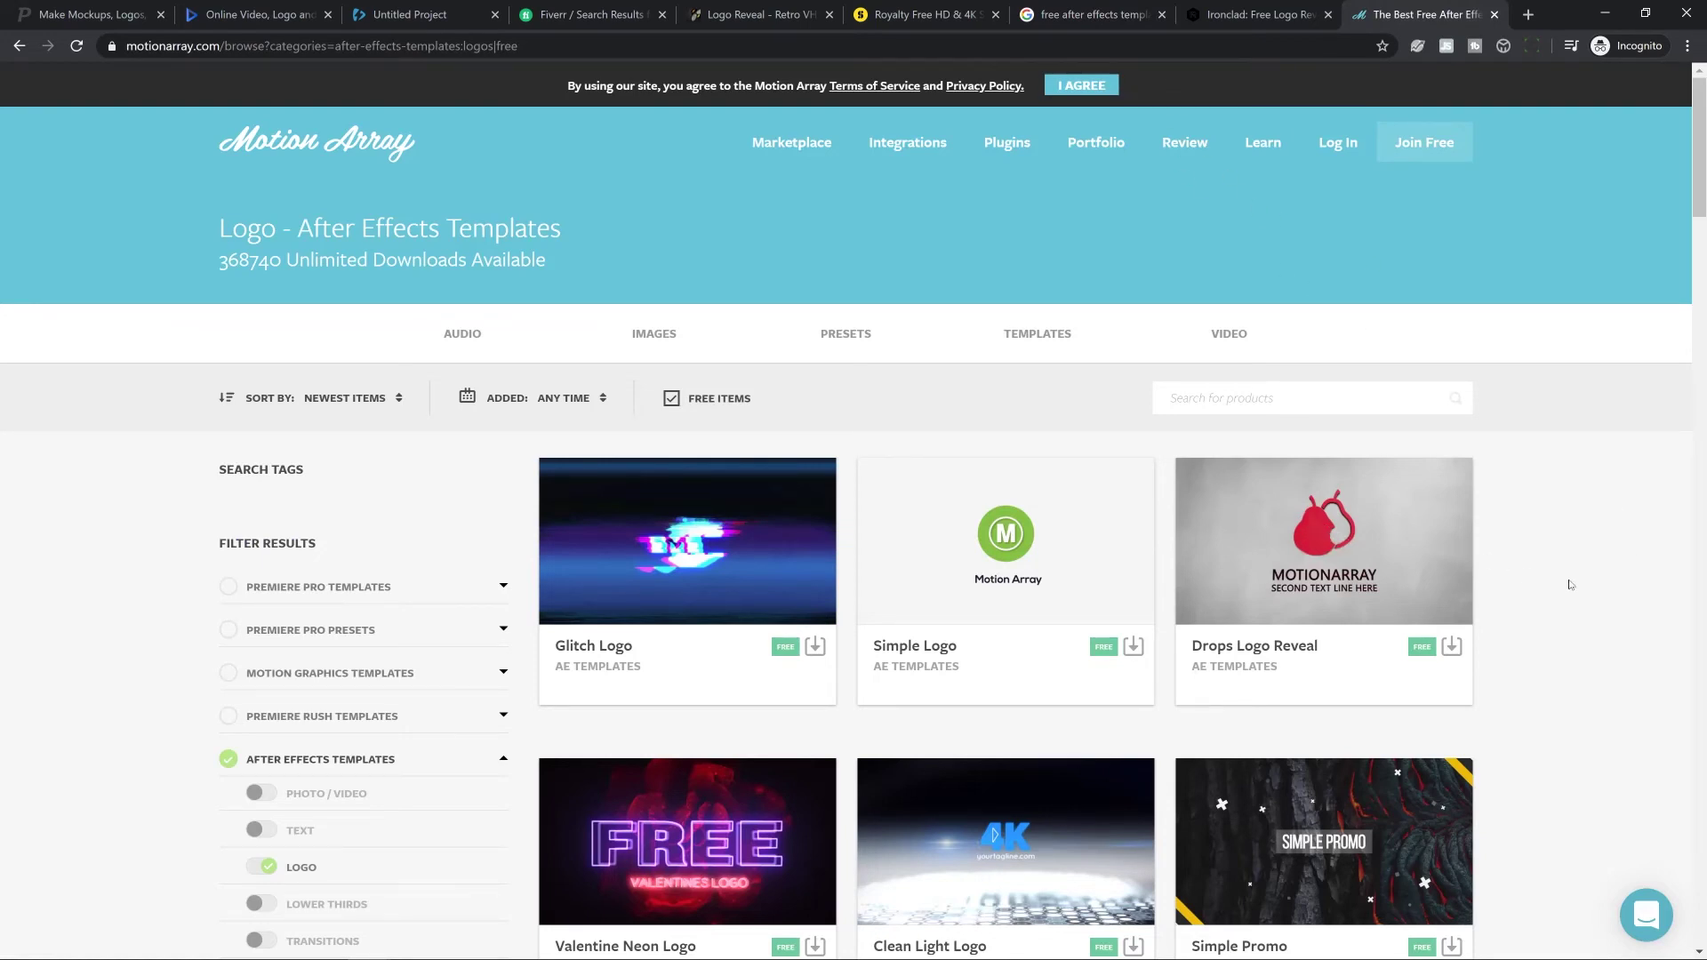
left_click(1259, 11)
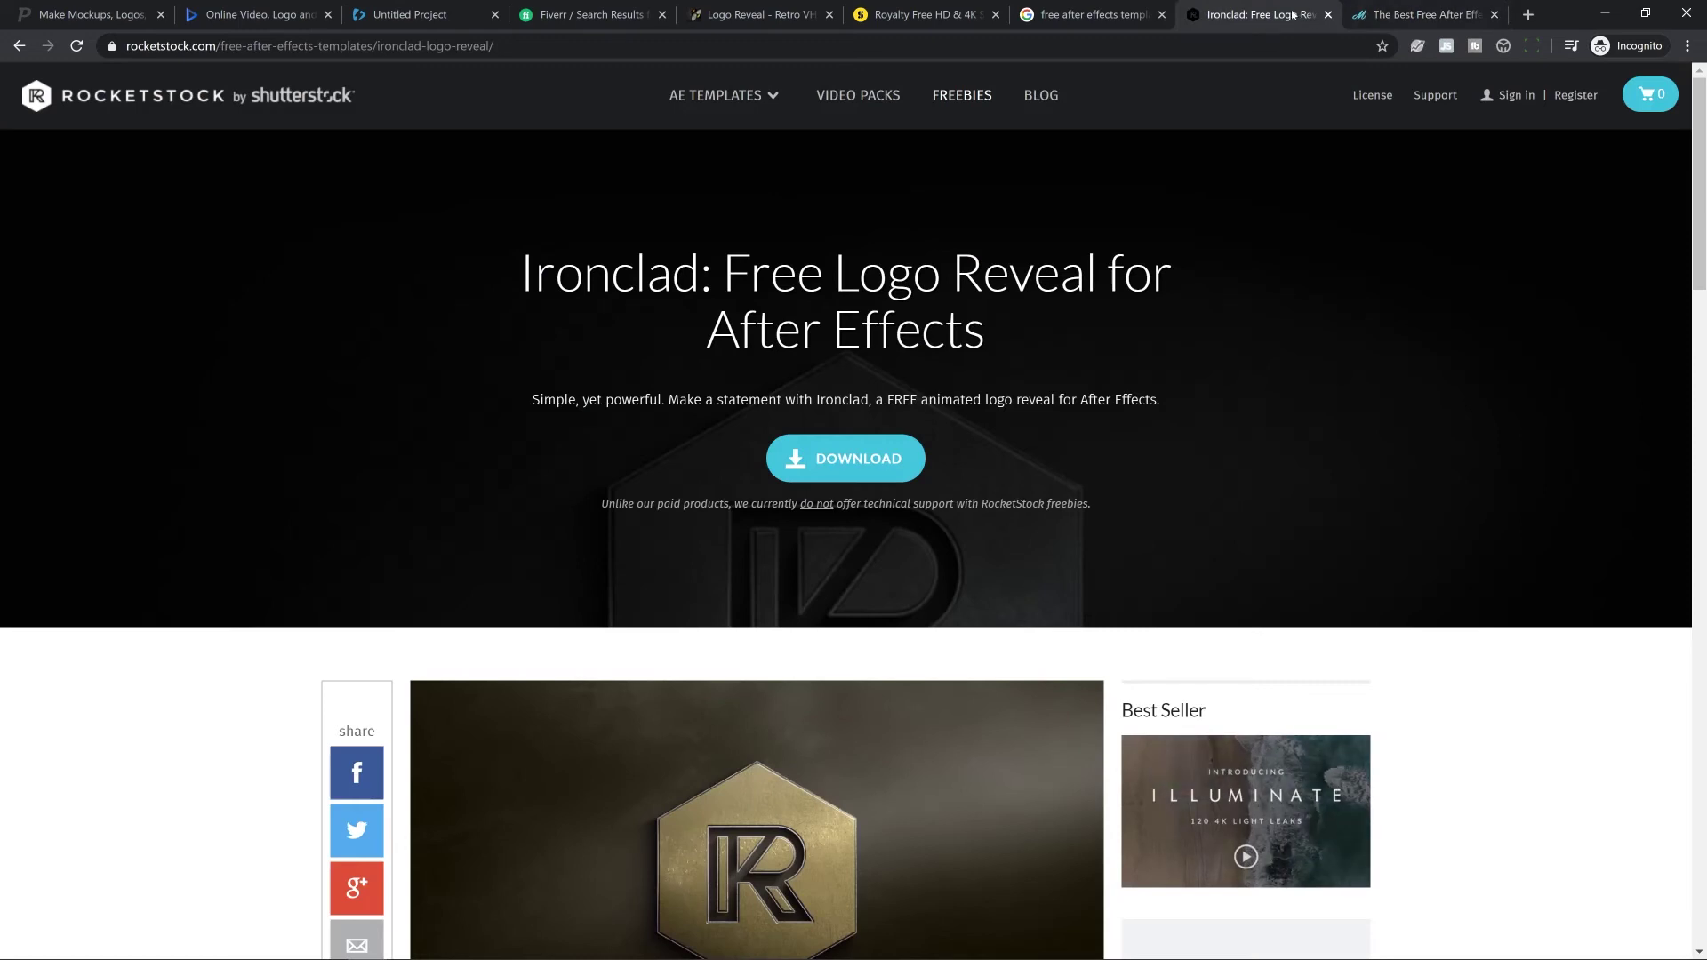
left_click(1417, 10)
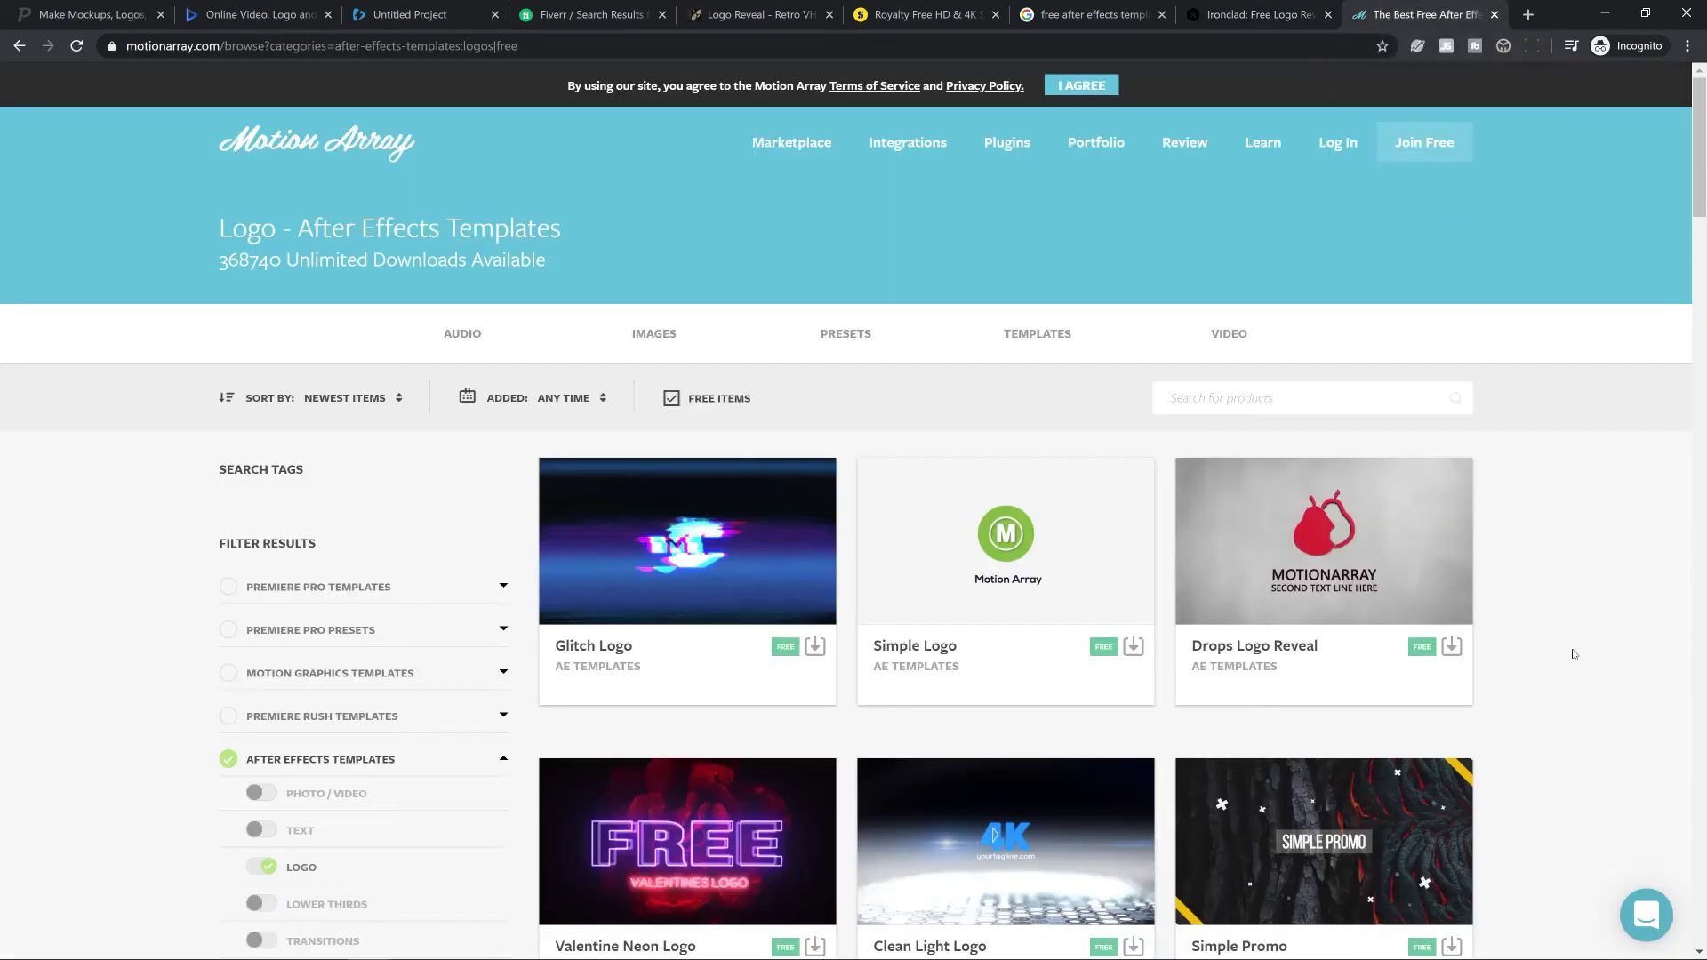